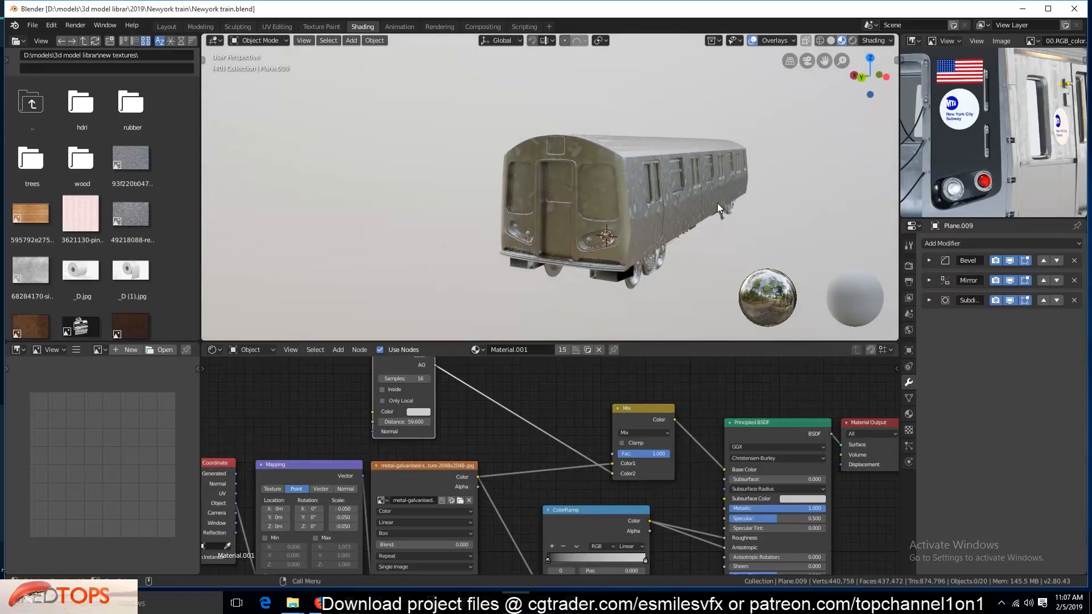
# Step: Look over the train car model and save the file
pyautogui.scroll(-5, 398, 203)
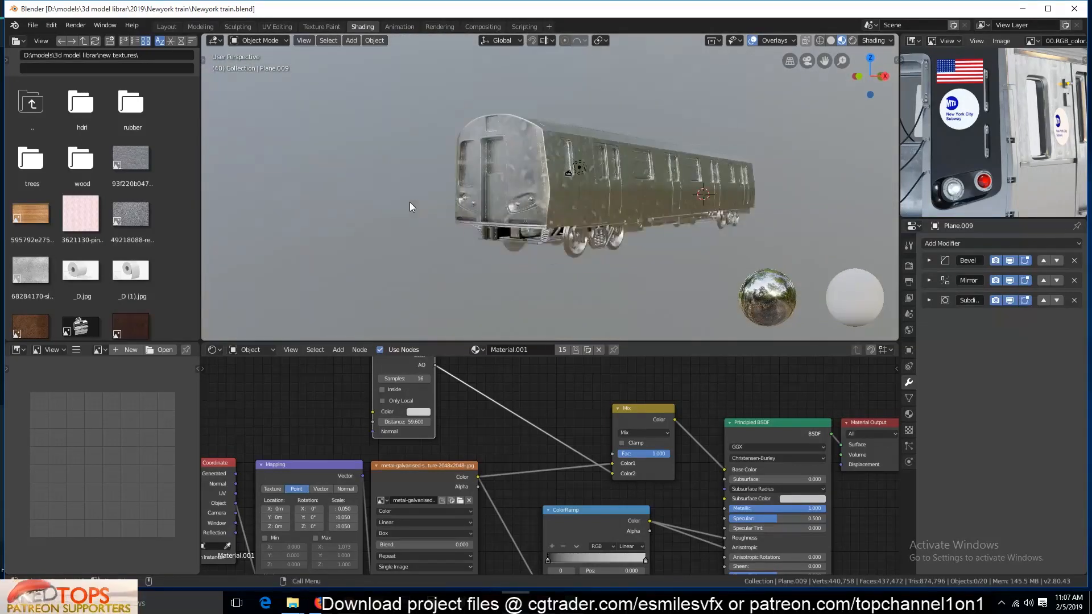
pyautogui.scroll(2, 435, 204)
pyautogui.hotkey('ctrl', 's')
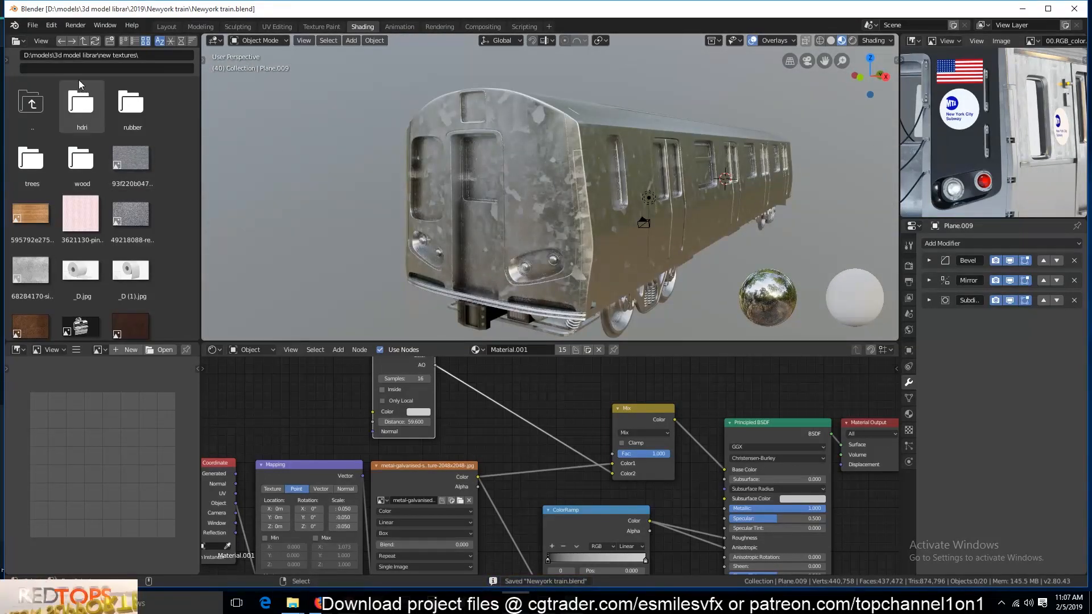
# Step: Add anisotropic-texture.jpg from the TEXTURES folder to the Material.001 node tree and preview it on the train
pyautogui.click(32, 105)
pyautogui.click(81, 162)
pyautogui.scroll(-5, 80, 207)
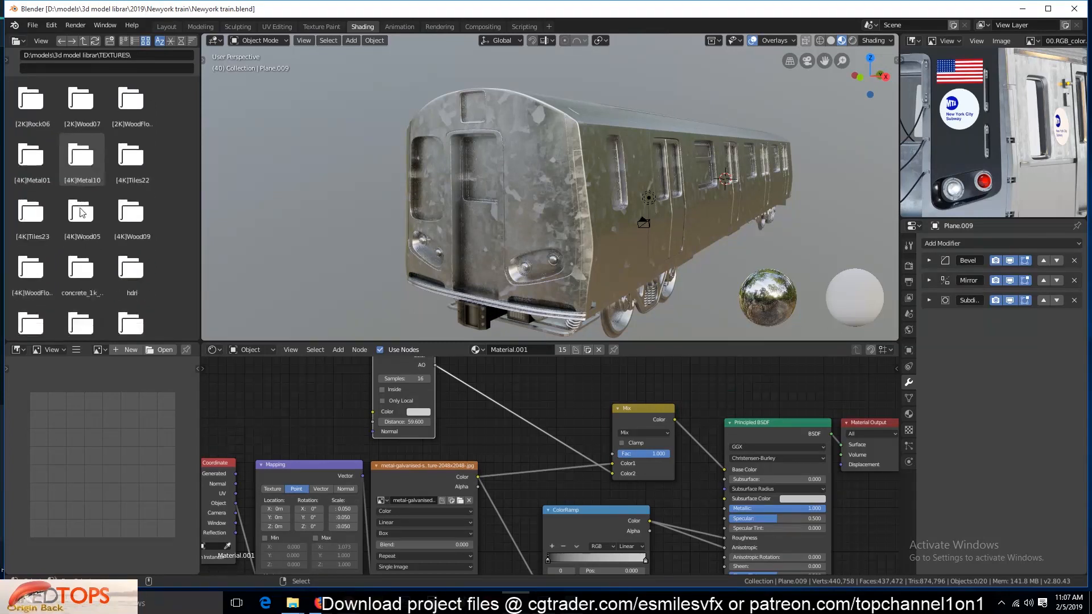
pyautogui.scroll(-4, 80, 211)
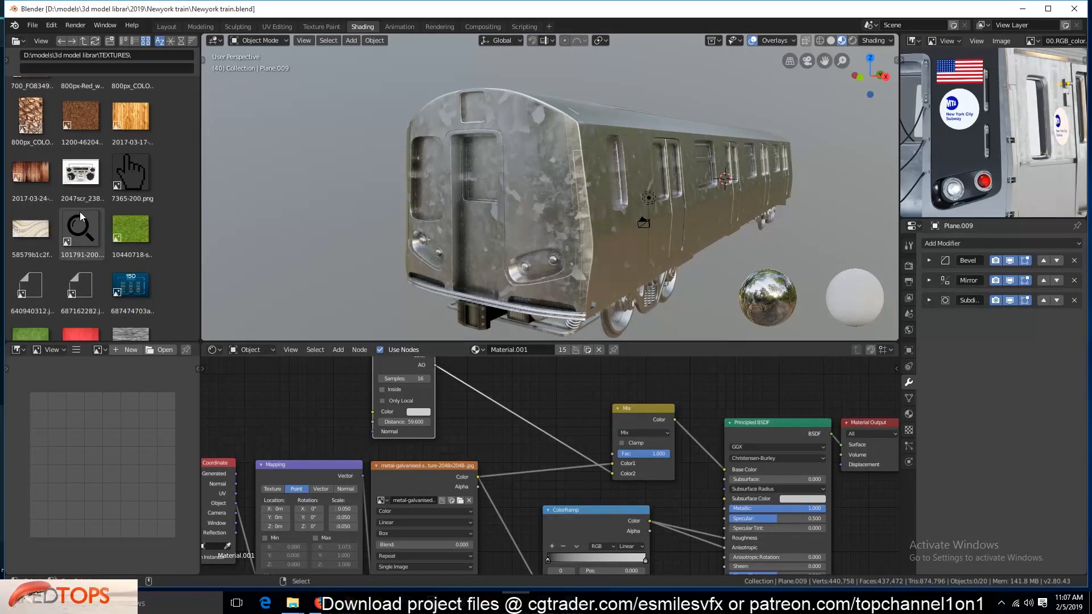
pyautogui.moveTo(688, 452); pyautogui.dragTo(676, 360, button='middle')
pyautogui.moveTo(597, 437); pyautogui.dragTo(595, 480)
pyautogui.moveTo(132, 276); pyautogui.dragTo(357, 534)
pyautogui.keyDown('ctrl'); pyautogui.keyDown('shift'); pyautogui.click(401, 532); pyautogui.keyUp('shift'); pyautogui.keyUp('ctrl')
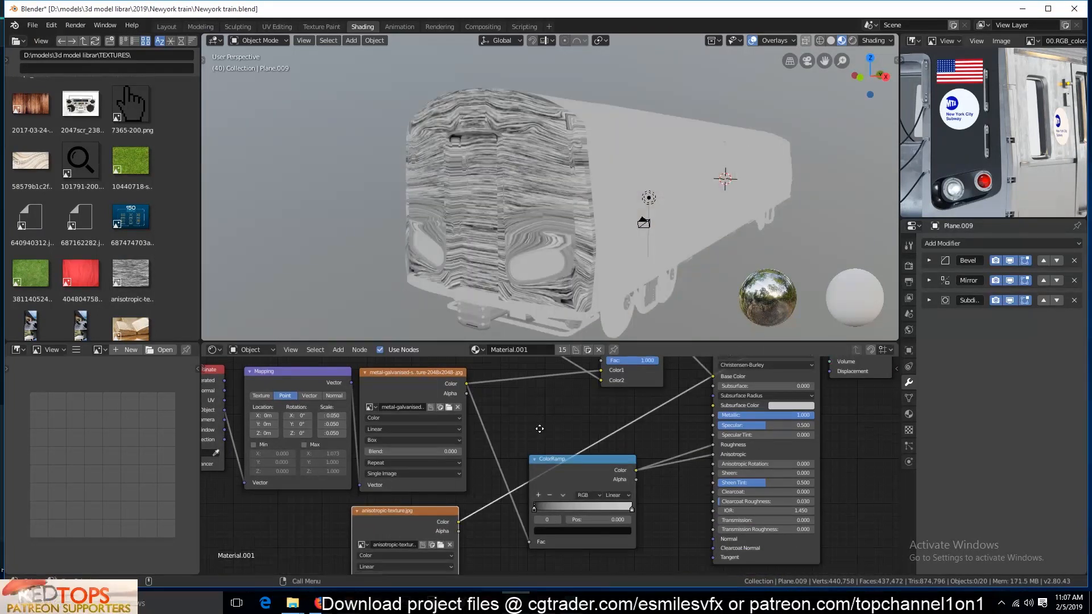
# Step: Set the anisotropic texture node's projection to Box
pyautogui.scroll(-2, 507, 433)
pyautogui.click(473, 521)
pyautogui.click(476, 501)
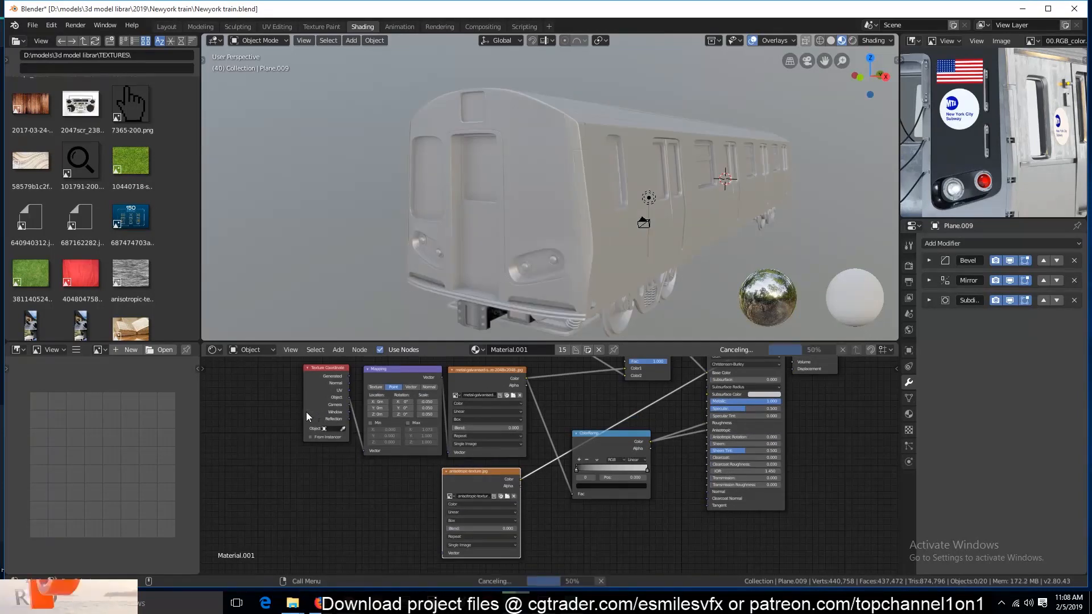
# Step: Rearrange the coordinate and texture nodes, connect the existing Mapping node's vector to the anisotropic texture, and save the file
pyautogui.moveTo(415, 412); pyautogui.dragTo(322, 450)
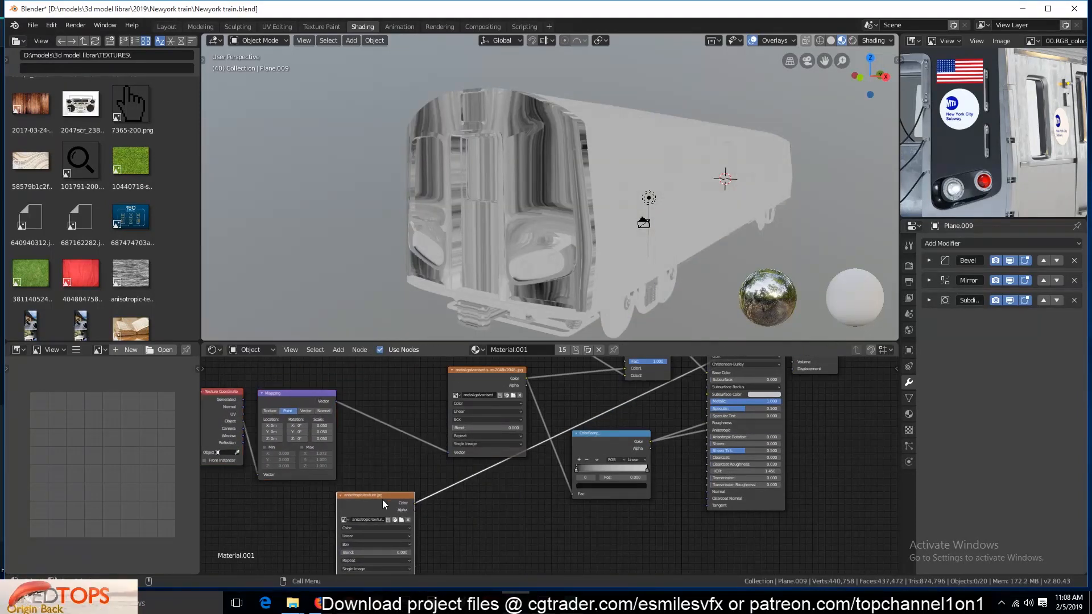
pyautogui.moveTo(383, 504); pyautogui.dragTo(471, 487)
pyautogui.moveTo(335, 402); pyautogui.dragTo(428, 559)
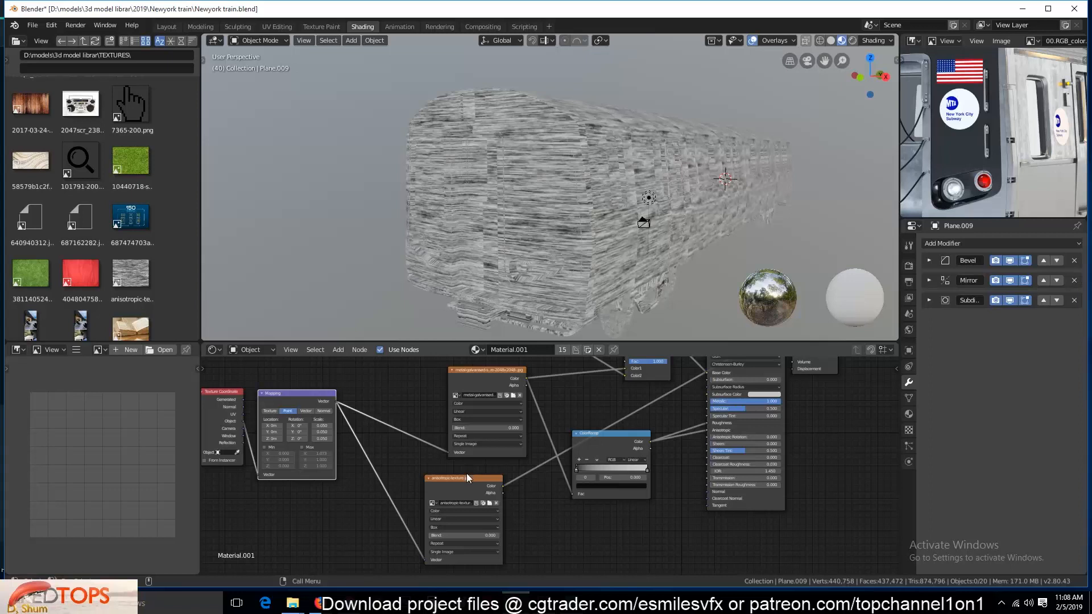
pyautogui.scroll(2, 545, 257)
pyautogui.hotkey('ctrl', 's')
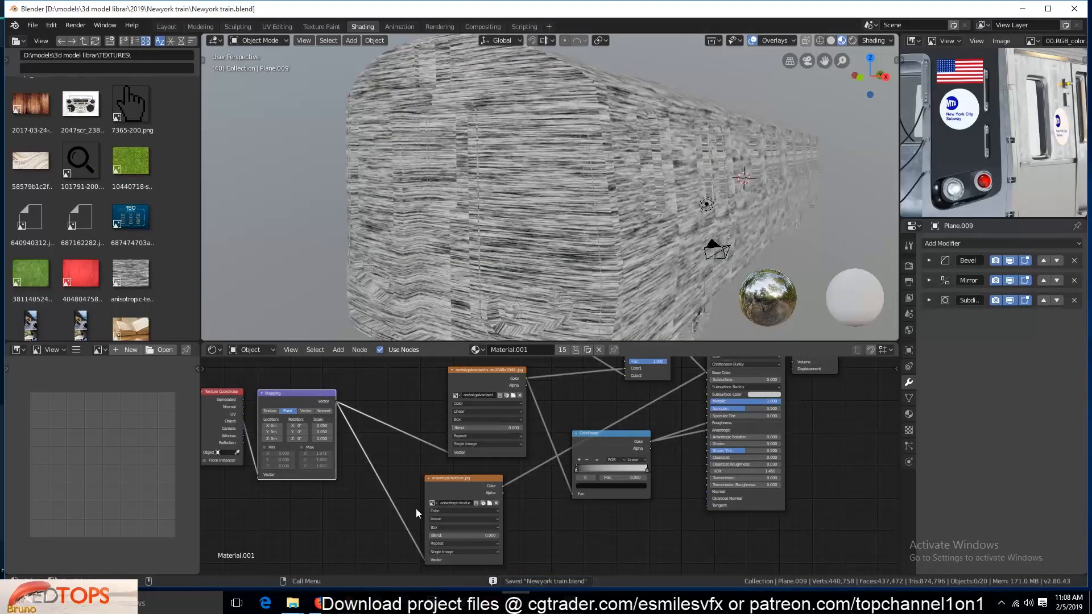
# Step: Replace the anisotropic texture's shared mapping link with its own Texture Coordinate and Mapping nodes driven by Object coordinates, and preview it
pyautogui.click(452, 484)
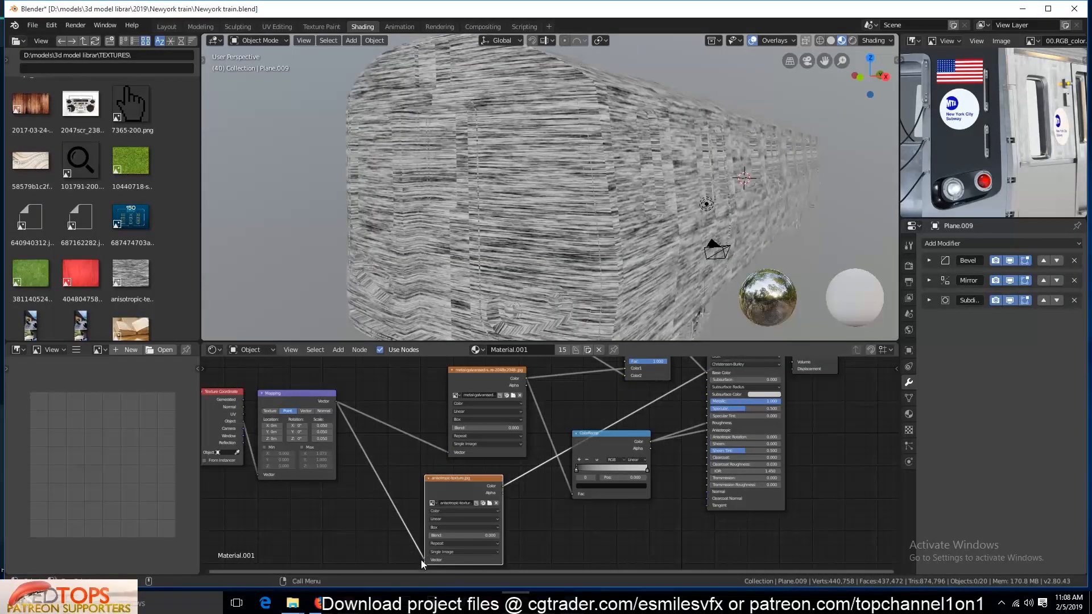
pyautogui.moveTo(421, 552); pyautogui.dragTo(401, 545)
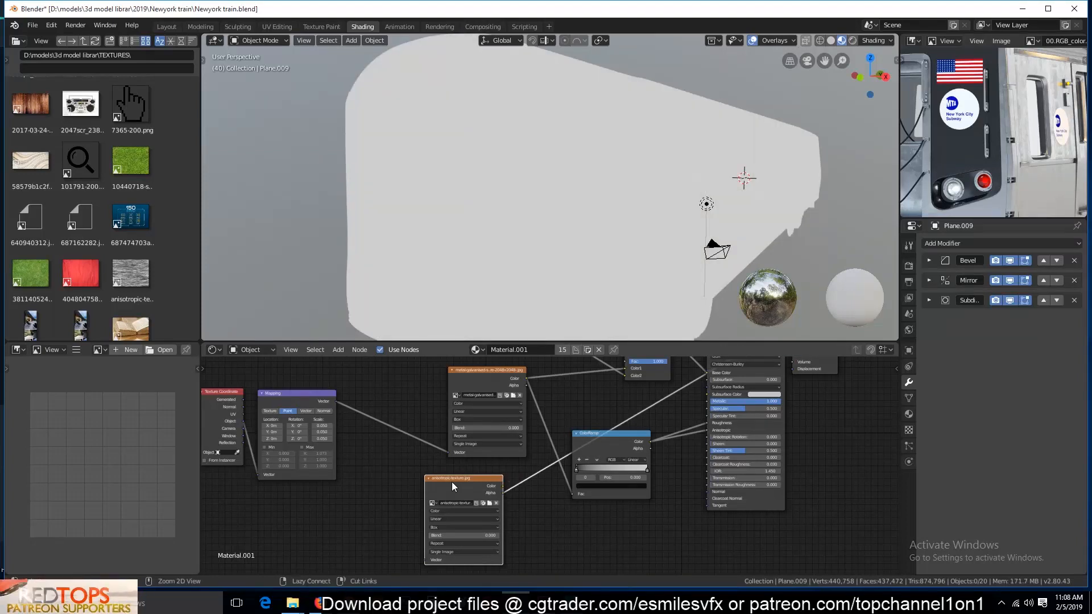
pyautogui.hotkey('ctrl', 't')
pyautogui.moveTo(426, 508); pyautogui.dragTo(491, 472, button='middle')
pyautogui.scroll(4, 495, 471)
pyautogui.moveTo(311, 482)
pyautogui.mouseDown()
pyautogui.moveTo(354, 559)
pyautogui.moveTo(341, 545)
pyautogui.mouseUp()
pyautogui.hotkey('ctrl', 's')
pyautogui.keyDown('ctrl'); pyautogui.keyDown('shift'); pyautogui.click(518, 446); pyautogui.keyUp('shift'); pyautogui.keyUp('ctrl')
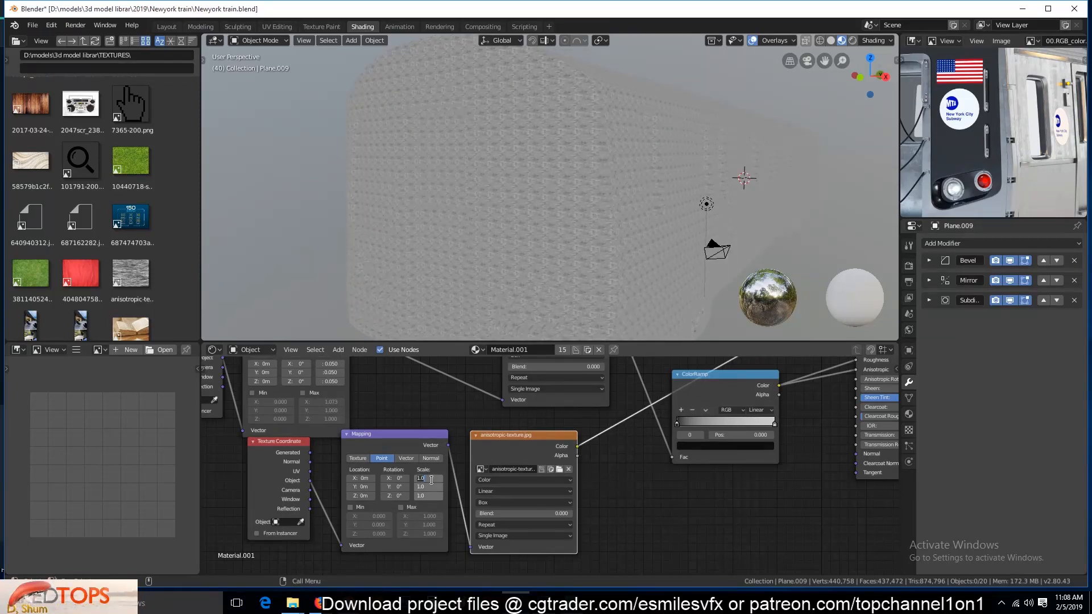
# Step: Set the anisotropic texture's Mapping scale to 0.1 on all axes and save the file
pyautogui.press('Return')
pyautogui.moveTo(477, 319)
pyautogui.mouseDown(button='middle')
pyautogui.moveTo(494, 247)
pyautogui.moveTo(451, 253)
pyautogui.moveTo(490, 244)
pyautogui.mouseUp(button='middle')
pyautogui.scroll(3, 493, 245)
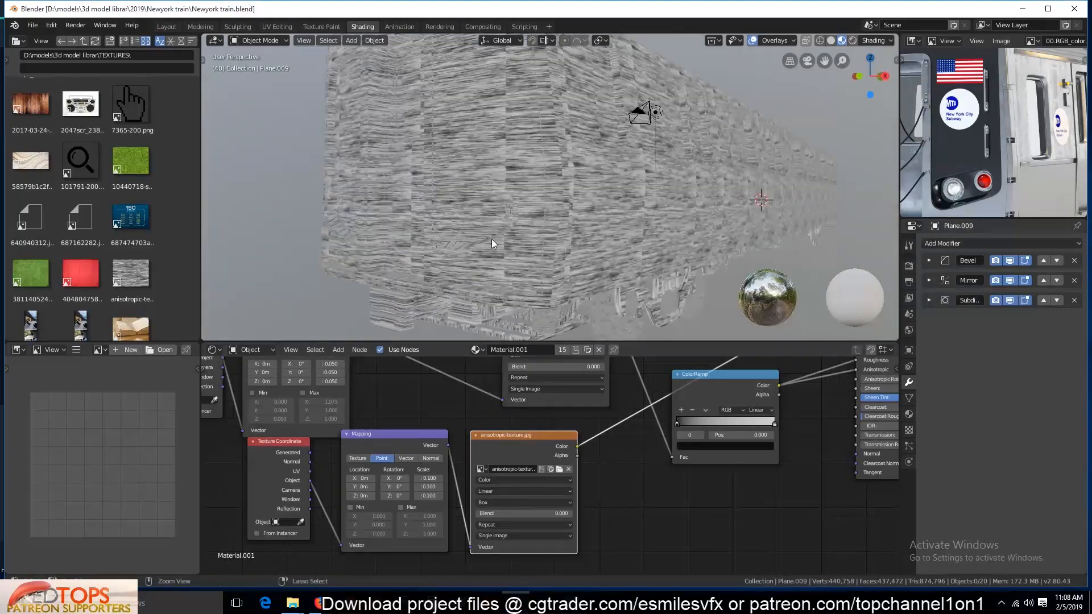
pyautogui.hotkey('ctrl', 's')
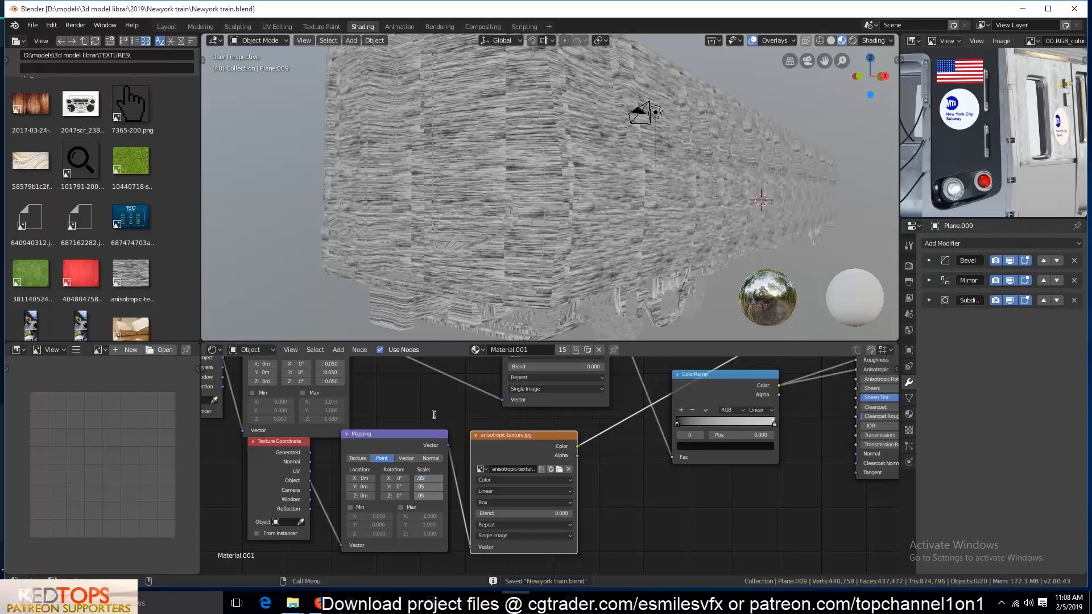
# Step: Set the anisotropic texture's Mapping scale to 0.05 on all axes and save the file
pyautogui.press('Return')
pyautogui.moveTo(466, 212)
pyautogui.mouseDown(button='middle')
pyautogui.moveTo(423, 250)
pyautogui.moveTo(476, 224)
pyautogui.moveTo(470, 240)
pyautogui.mouseUp(button='middle')
pyautogui.hotkey('ctrl', 's')
# Step: Try stretching the anisotropic texture's Z, Y and X scale one at a time, returning each to 0.05
pyautogui.moveTo(428, 496); pyautogui.dragTo(455, 497)
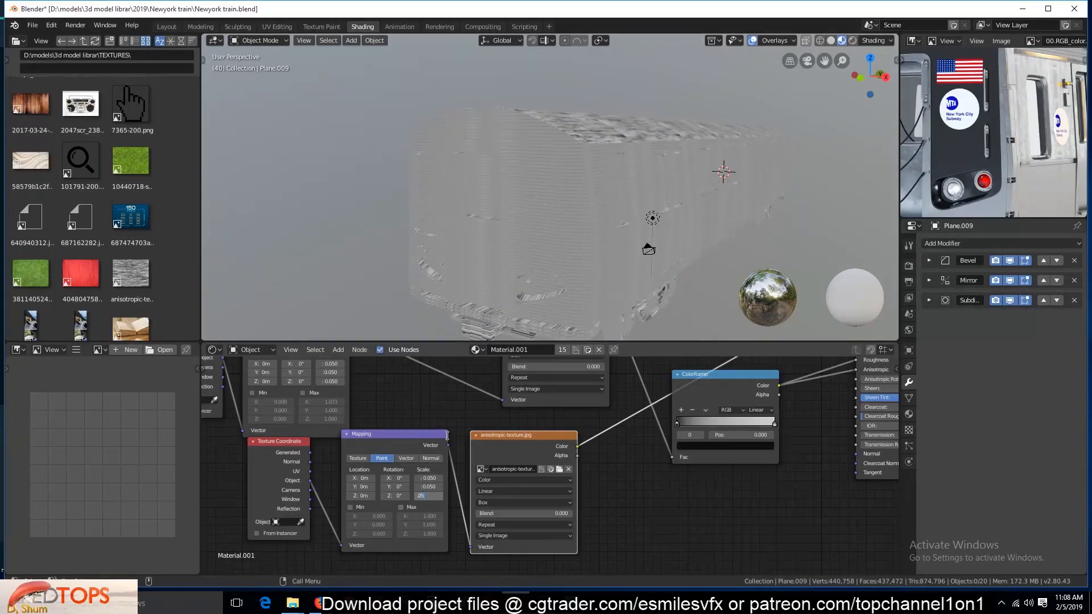
pyautogui.press('Return')
pyautogui.moveTo(430, 486); pyautogui.dragTo(455, 487)
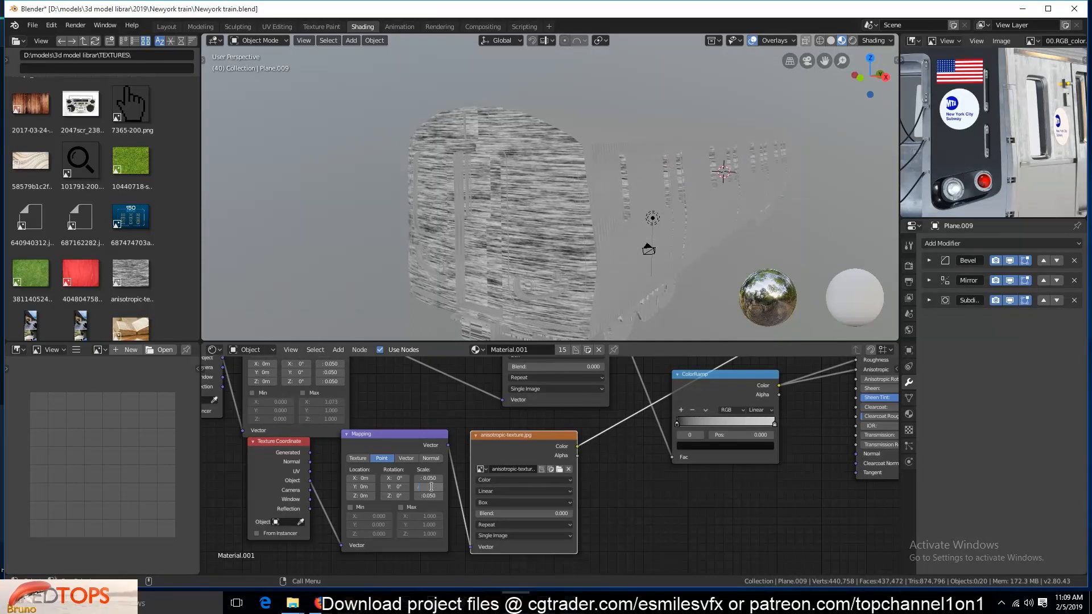
pyautogui.press('Return')
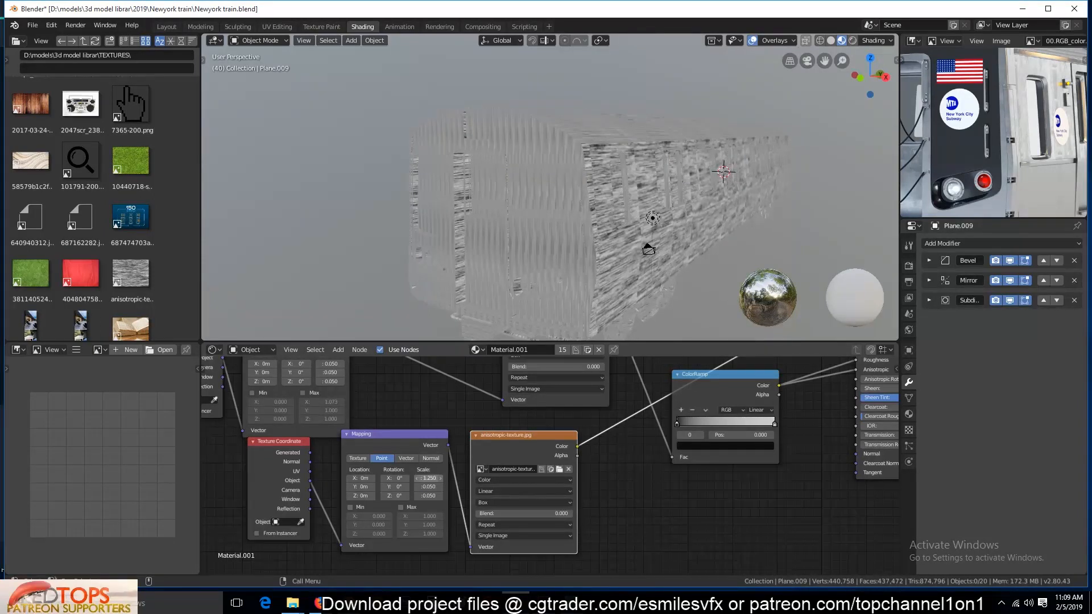
pyautogui.write('.05')
pyautogui.press('Return')
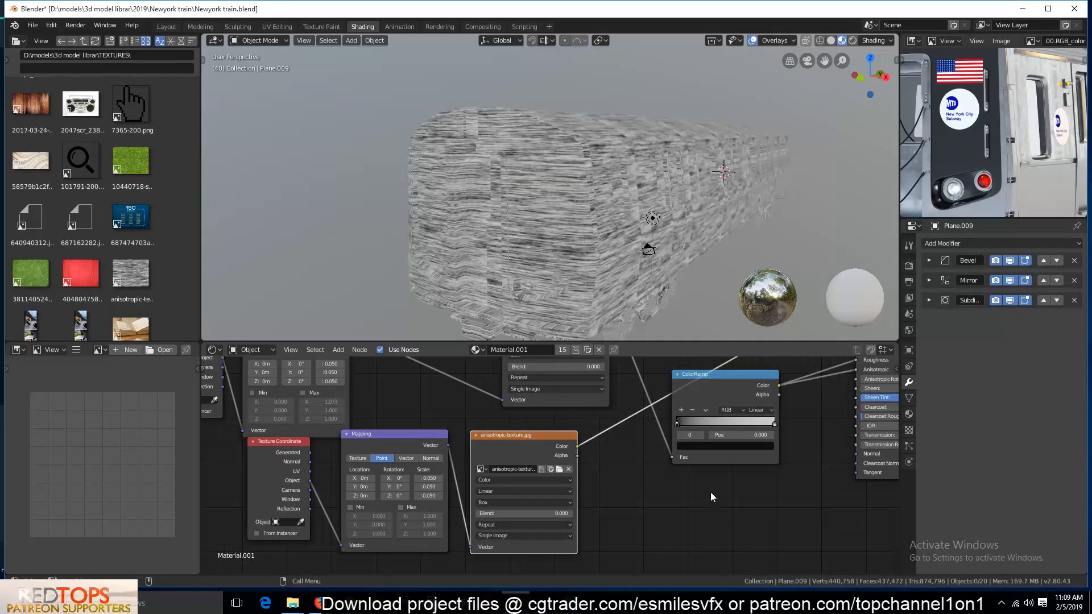
# Step: Preview the Principled BSDF again, connect the anisotropic texture's color to its Anisotropic input, and save the file
pyautogui.moveTo(654, 449); pyautogui.dragTo(437, 487, button='middle')
pyautogui.hotkey('ctrl', 's')
pyautogui.keyDown('ctrl'); pyautogui.keyDown('shift'); pyautogui.click(718, 404); pyautogui.keyUp('shift'); pyautogui.keyUp('ctrl')
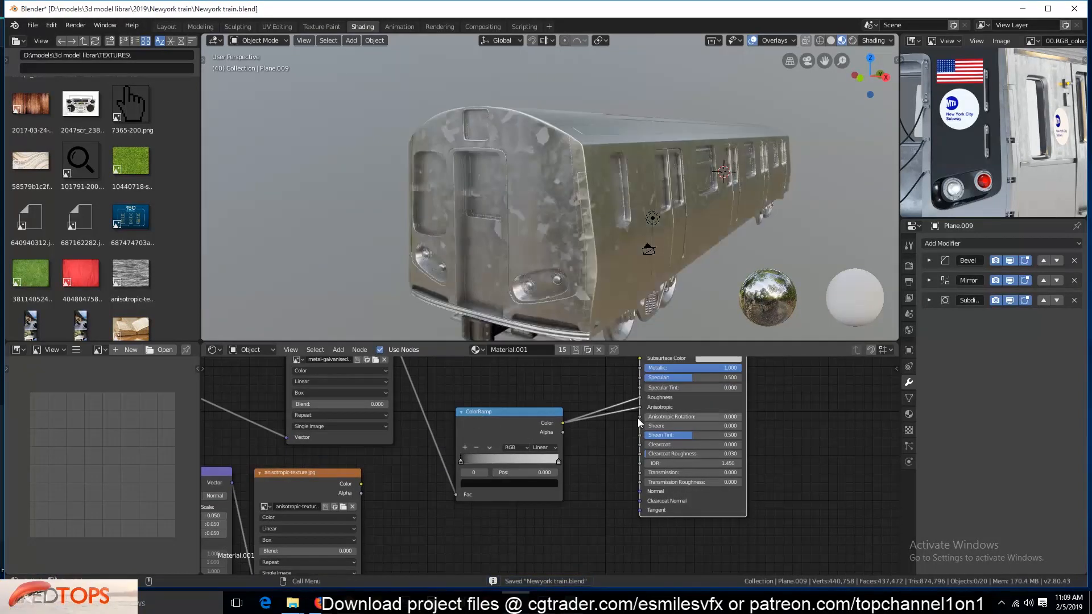
pyautogui.hotkey('ctrl', 's')
pyautogui.moveTo(361, 483); pyautogui.dragTo(641, 417)
pyautogui.scroll(5, 636, 182)
pyautogui.hotkey('ctrl', 's')
# Step: Move the ColorRamp beside the metal texture, disconnect the Principled BSDF's Roughness and Base Color inputs, and save the file
pyautogui.moveTo(617, 436); pyautogui.dragTo(664, 485, button='middle')
pyautogui.moveTo(568, 462)
pyautogui.mouseDown()
pyautogui.moveTo(539, 376)
pyautogui.moveTo(537, 389)
pyautogui.mouseUp()
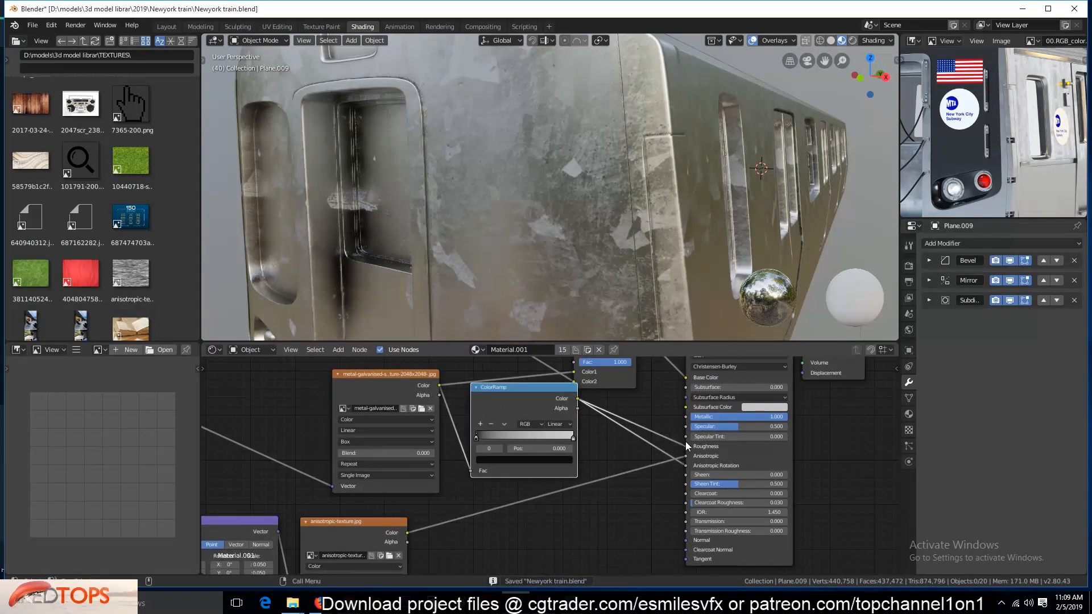
pyautogui.moveTo(685, 447); pyautogui.dragTo(659, 438)
pyautogui.moveTo(685, 377); pyautogui.dragTo(664, 374)
pyautogui.moveTo(667, 239)
pyautogui.mouseDown(button='middle')
pyautogui.moveTo(539, 237)
pyautogui.moveTo(709, 250)
pyautogui.mouseUp(button='middle')
pyautogui.scroll(4, 710, 251)
pyautogui.hotkey('ctrl', 's')
# Step: Lower the Roughness to about 0.238 and connect the anisotropic texture's color to Anisotropic Rotation
pyautogui.moveTo(720, 447); pyautogui.dragTo(695, 447)
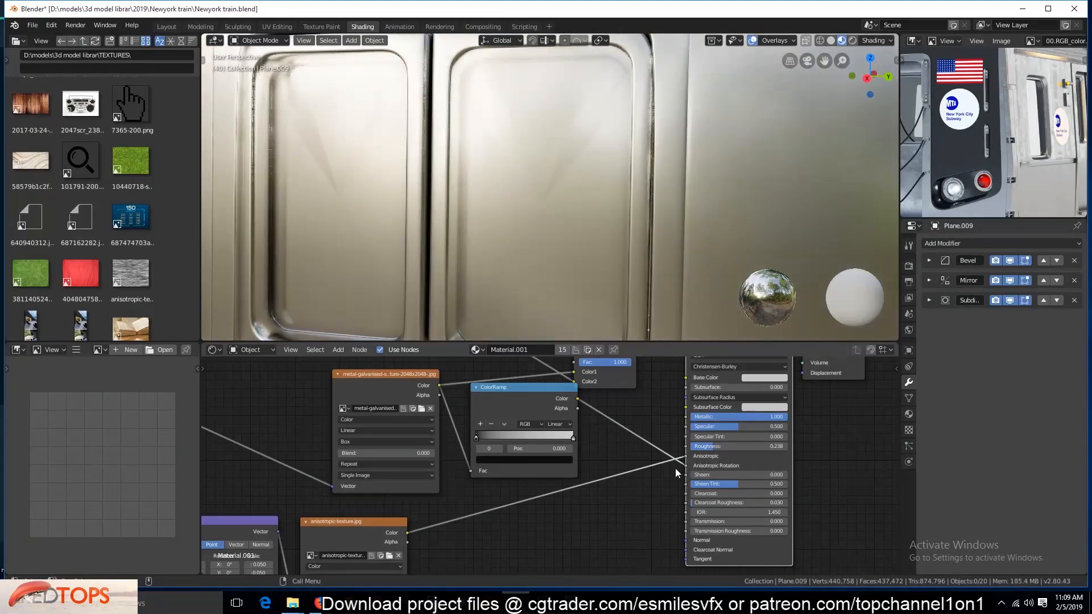
pyautogui.moveTo(407, 533); pyautogui.dragTo(687, 465)
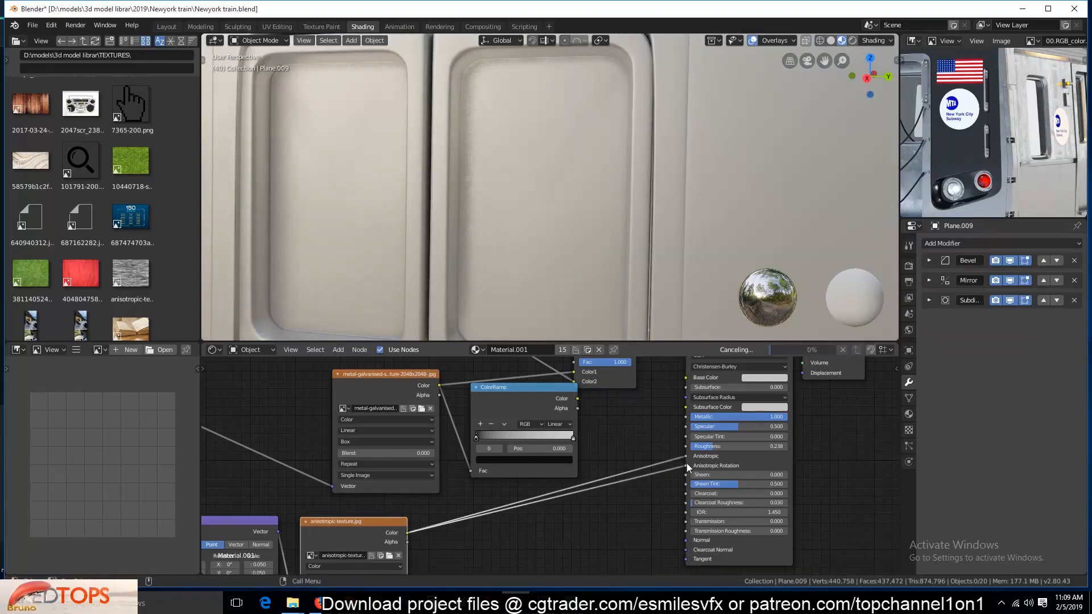
pyautogui.scroll(-5, 545, 184)
pyautogui.scroll(6, 593, 194)
pyautogui.moveTo(545, 184); pyautogui.dragTo(604, 226, button='middle')
# Step: Disconnect the Principled BSDF's Anisotropic input, set it to 1, and save the file
pyautogui.moveTo(687, 456); pyautogui.dragTo(828, 445)
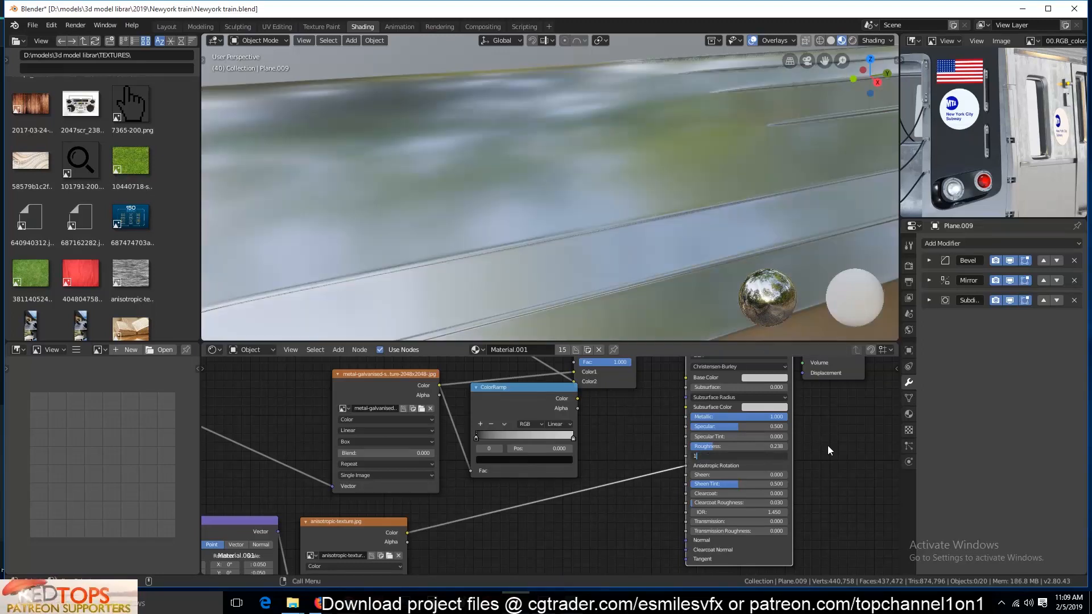
pyautogui.scroll(-6, 671, 230)
pyautogui.scroll(5, 670, 230)
pyautogui.hotkey('ctrl', 's')
# Step: Try other Roughness values, connect the anisotropic texture's color to the Roughness input, and save the file
pyautogui.moveTo(734, 446); pyautogui.dragTo(756, 447)
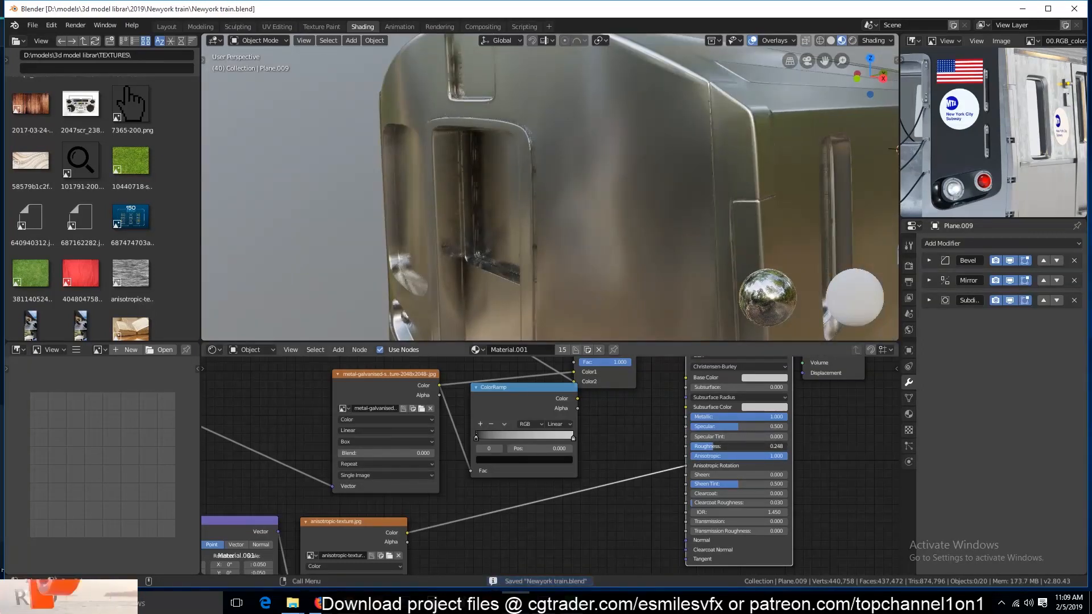
pyautogui.moveTo(702, 311); pyautogui.dragTo(484, 236, button='middle')
pyautogui.moveTo(753, 447); pyautogui.dragTo(687, 448)
pyautogui.scroll(-8, 437, 293)
pyautogui.moveTo(437, 293); pyautogui.dragTo(525, 302, button='middle')
pyautogui.scroll(6, 525, 303)
pyautogui.scroll(-5, 525, 303)
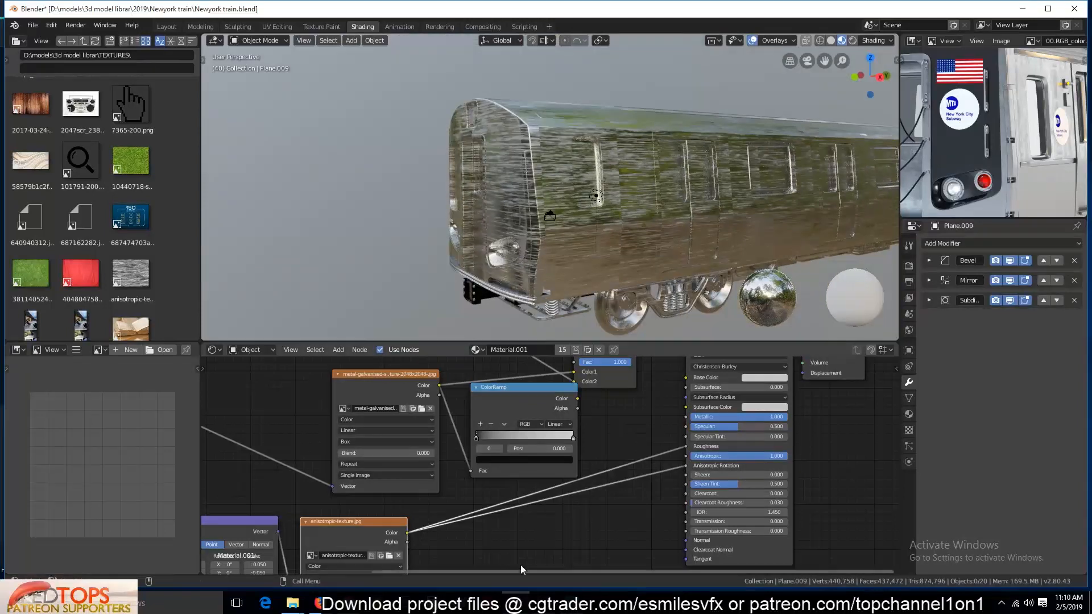
pyautogui.hotkey('ctrl', 's')
# Step: Duplicate the ColorRamp onto the link between the anisotropic texture and Roughness, and lighten its dark stop to gray
pyautogui.hotkey('shift', 'd')
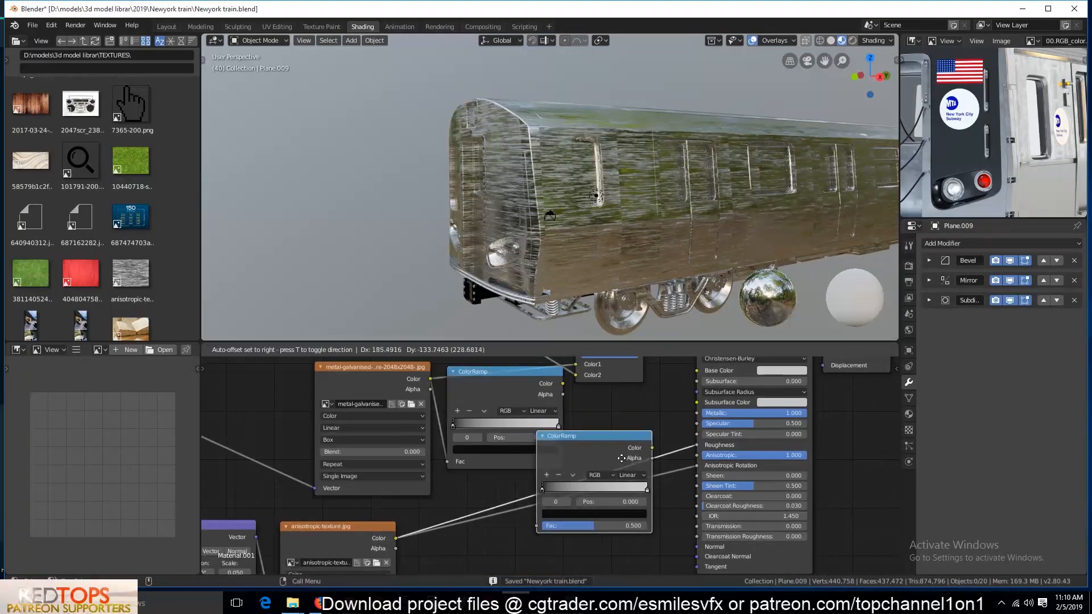
pyautogui.click(621, 458)
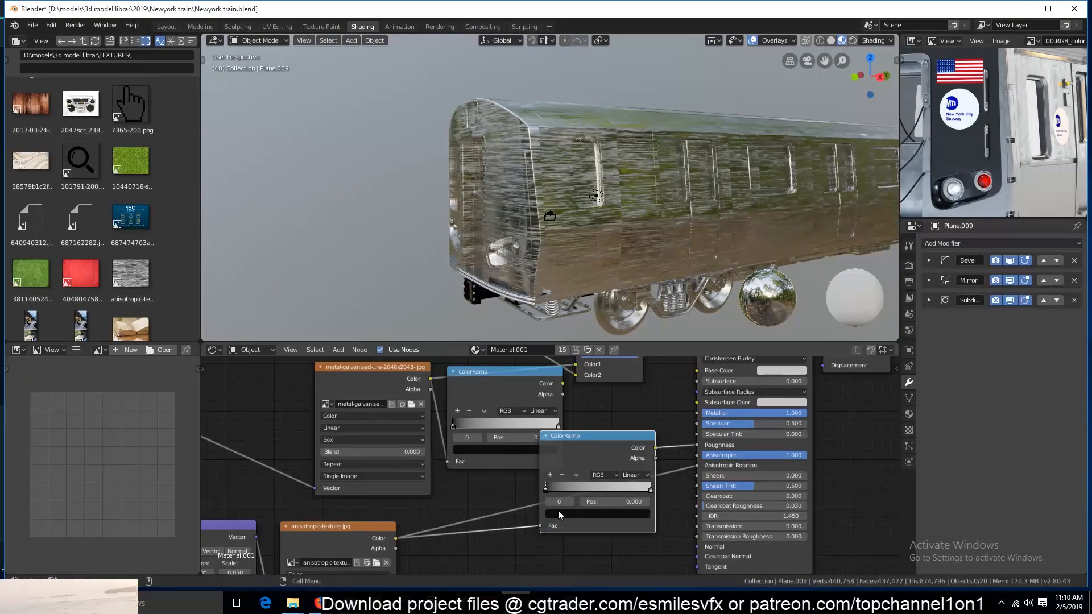
pyautogui.click(558, 514)
pyautogui.click(629, 388)
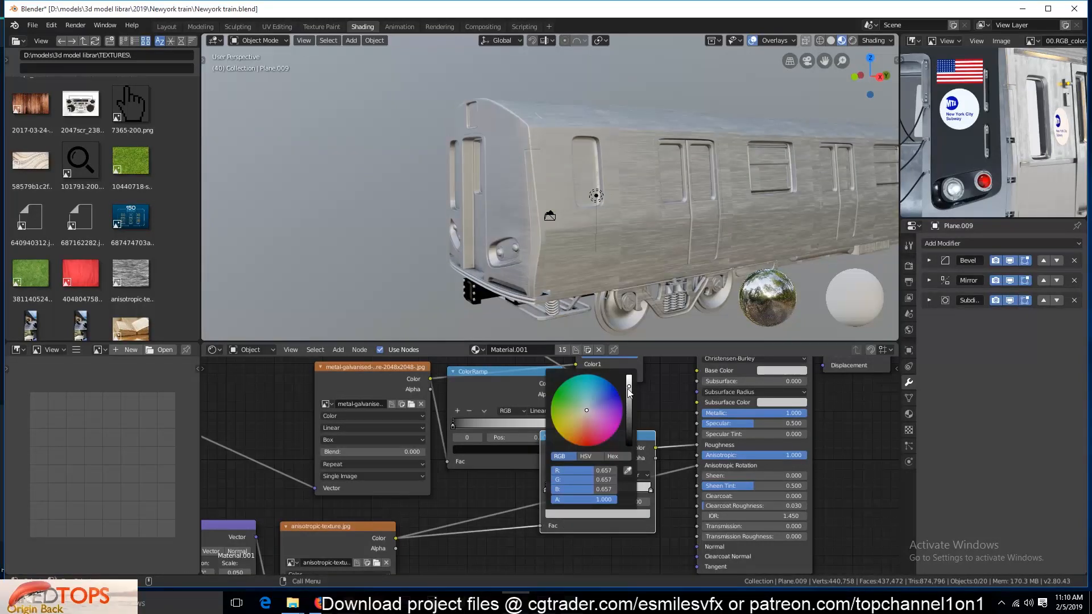
pyautogui.scroll(1, 661, 501)
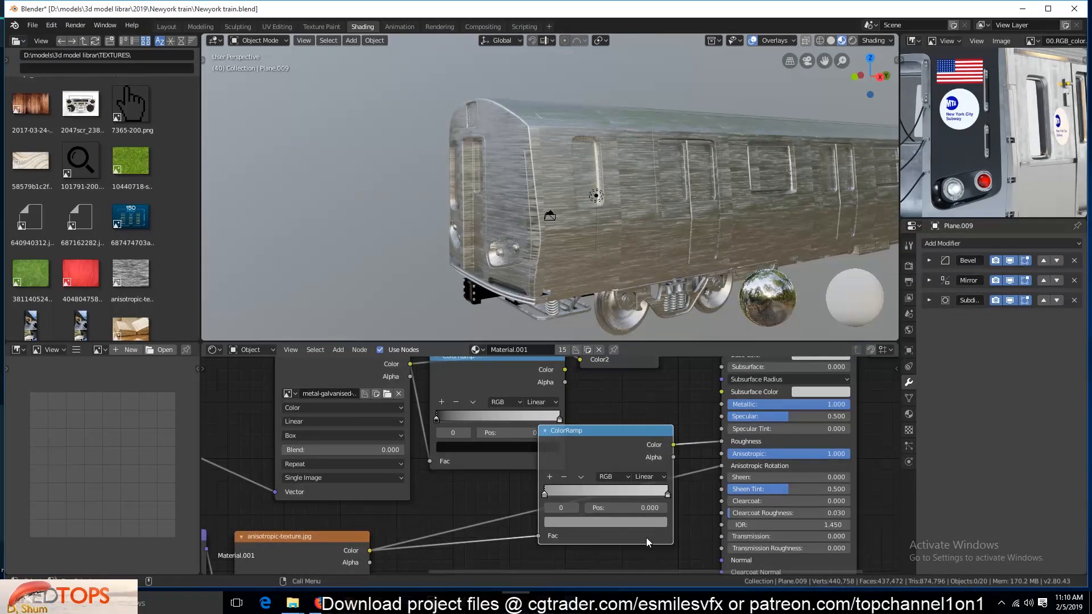
# Step: Adjust the gray values of the new ColorRamp's stops, inspect the reflections on the roof, and save the file
pyautogui.click(643, 522)
pyautogui.moveTo(641, 388)
pyautogui.mouseDown()
pyautogui.moveTo(642, 402)
pyautogui.moveTo(643, 382)
pyautogui.mouseUp()
pyautogui.click(651, 523)
pyautogui.scroll(3, 693, 229)
pyautogui.moveTo(693, 229); pyautogui.dragTo(603, 243, button='middle')
pyautogui.hotkey('ctrl', 's')
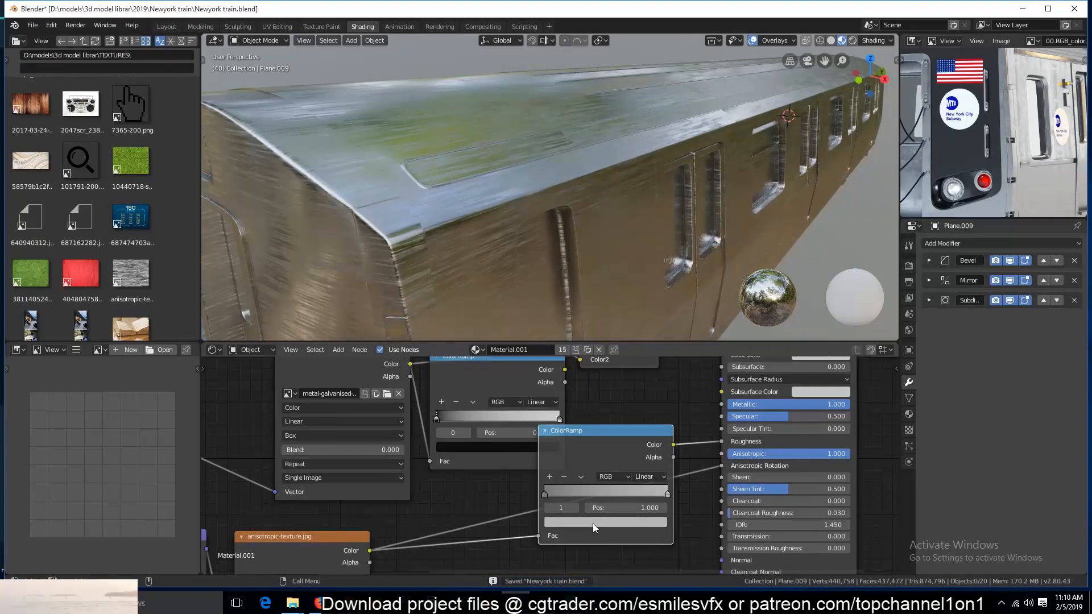
# Step: Try darker and much brighter gray values for the stop at position 1 of the new ColorRamp
pyautogui.click(592, 523)
pyautogui.moveTo(644, 403)
pyautogui.mouseDown()
pyautogui.moveTo(642, 387)
pyautogui.moveTo(641, 397)
pyautogui.mouseUp()
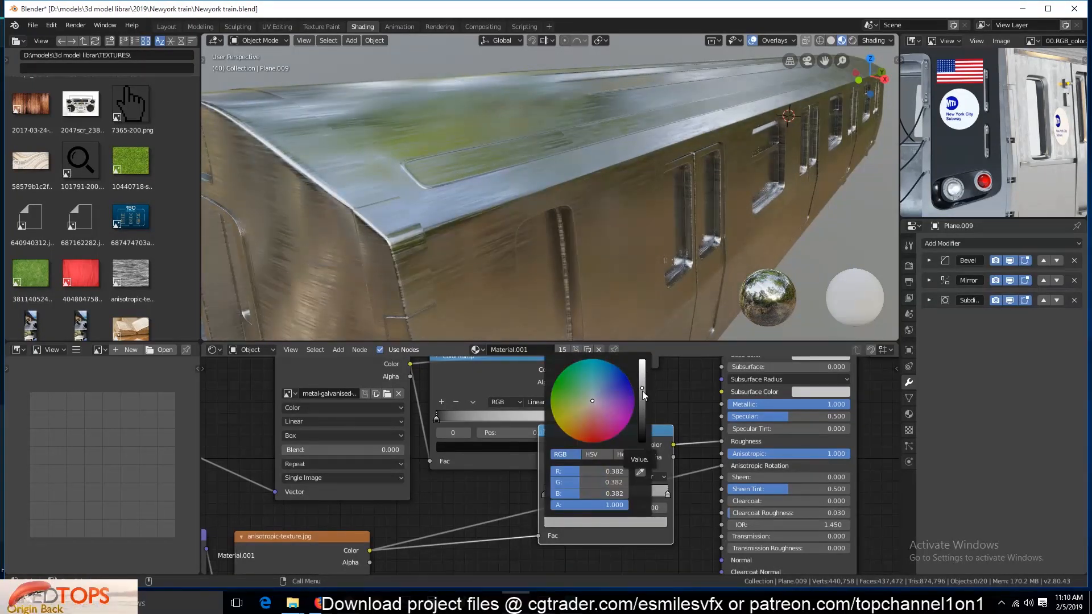
pyautogui.click(657, 522)
pyautogui.moveTo(644, 379); pyautogui.dragTo(641, 360)
# Step: Adjust the new ColorRamp's first stop and set its last stop to about 0.466 gray, checking the train's sides and front
pyautogui.click(545, 493)
pyautogui.click(607, 522)
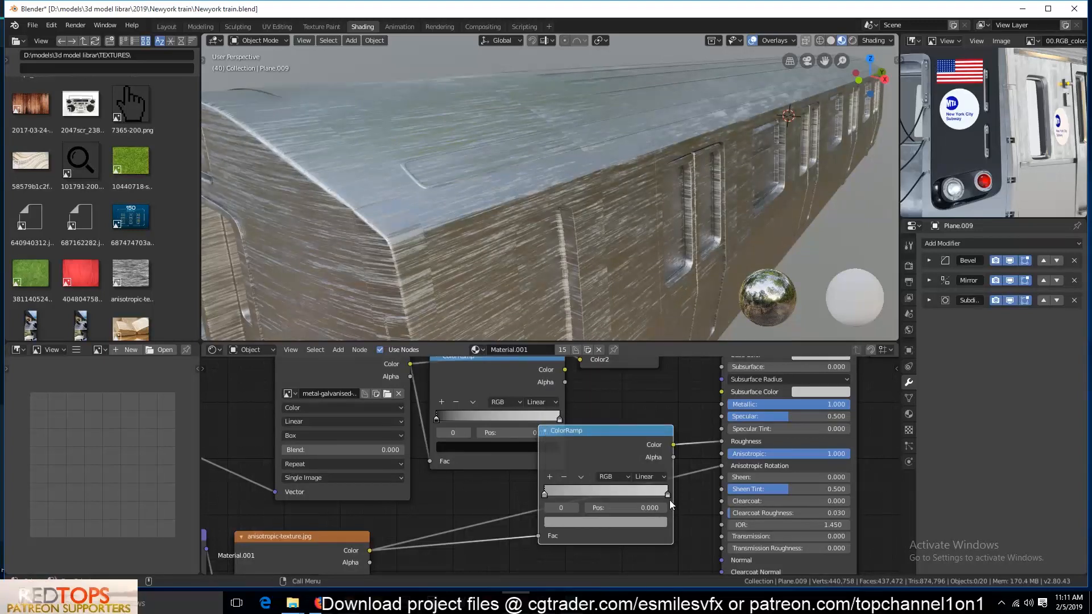
pyautogui.click(660, 523)
pyautogui.click(644, 384)
pyautogui.moveTo(654, 233); pyautogui.dragTo(595, 204, button='middle')
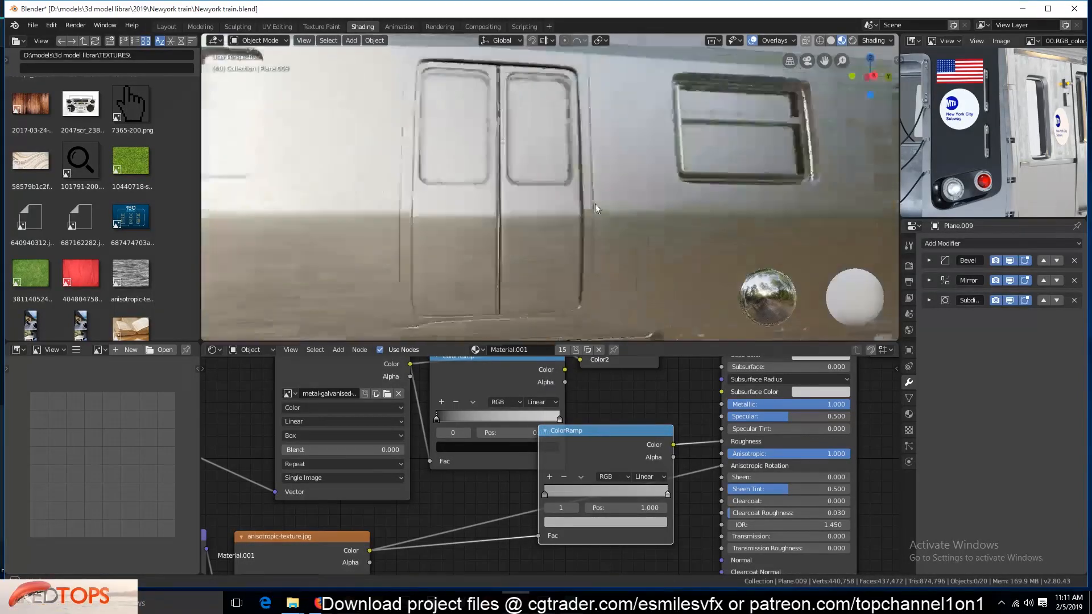
pyautogui.scroll(-4, 632, 281)
pyautogui.moveTo(632, 281); pyautogui.dragTo(700, 272, button='middle')
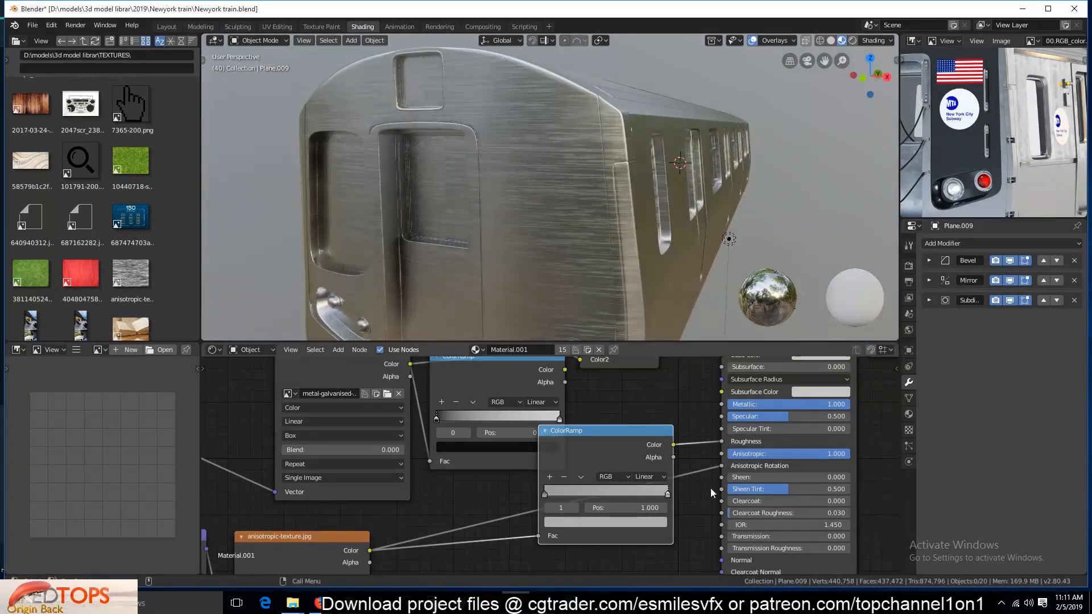
# Step: Check the gray of the last stop on the anisotropic ColorRamp, save the file, and inspect the train's front
pyautogui.click(657, 523)
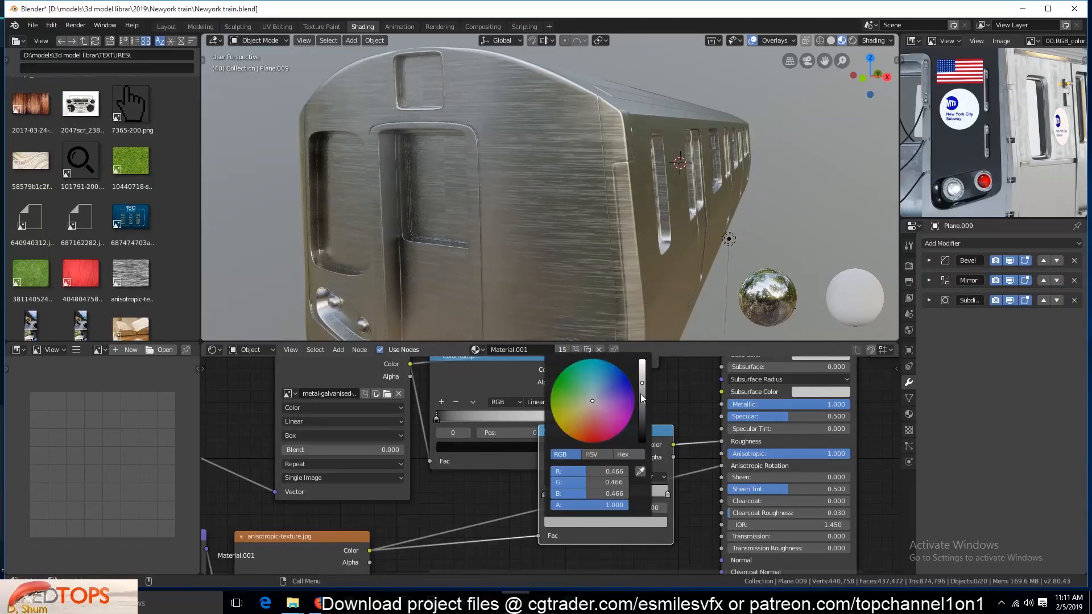
pyautogui.hotkey('ctrl', 's')
pyautogui.moveTo(644, 275)
pyautogui.mouseDown(button='middle')
pyautogui.moveTo(569, 281)
pyautogui.moveTo(608, 288)
pyautogui.moveTo(653, 275)
pyautogui.mouseUp(button='middle')
pyautogui.moveTo(515, 262)
pyautogui.mouseDown(button='middle')
pyautogui.moveTo(549, 240)
pyautogui.moveTo(529, 273)
pyautogui.mouseUp(button='middle')
# Step: Try Mapping scales of 0.03 and 0.01 on all axes for the anisotropic texture
pyautogui.moveTo(472, 504); pyautogui.dragTo(810, 414, button='middle')
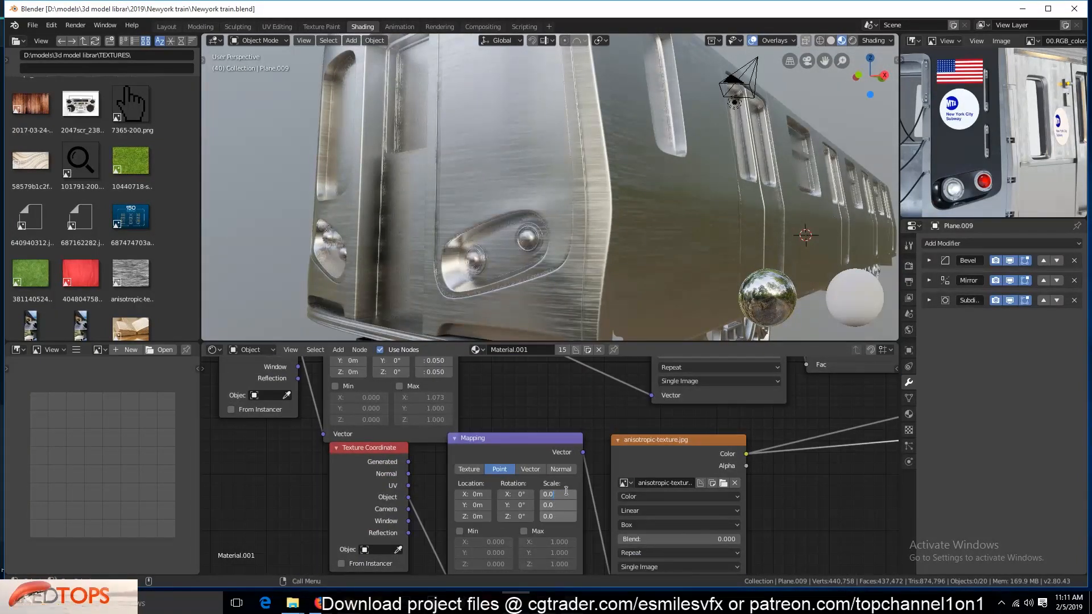
pyautogui.press('Return')
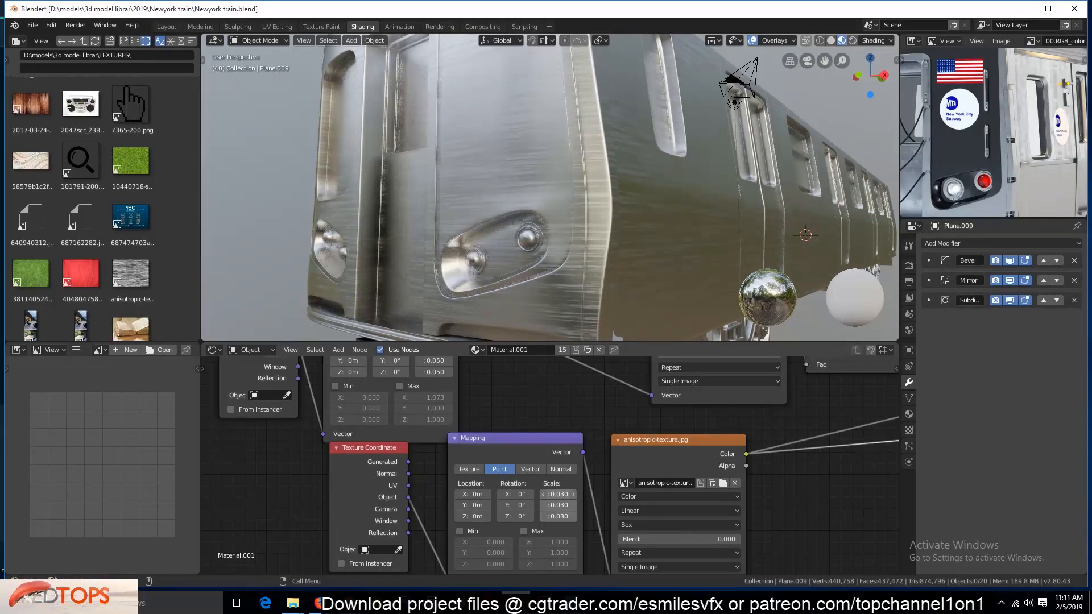
pyautogui.write('01')
pyautogui.press('Return')
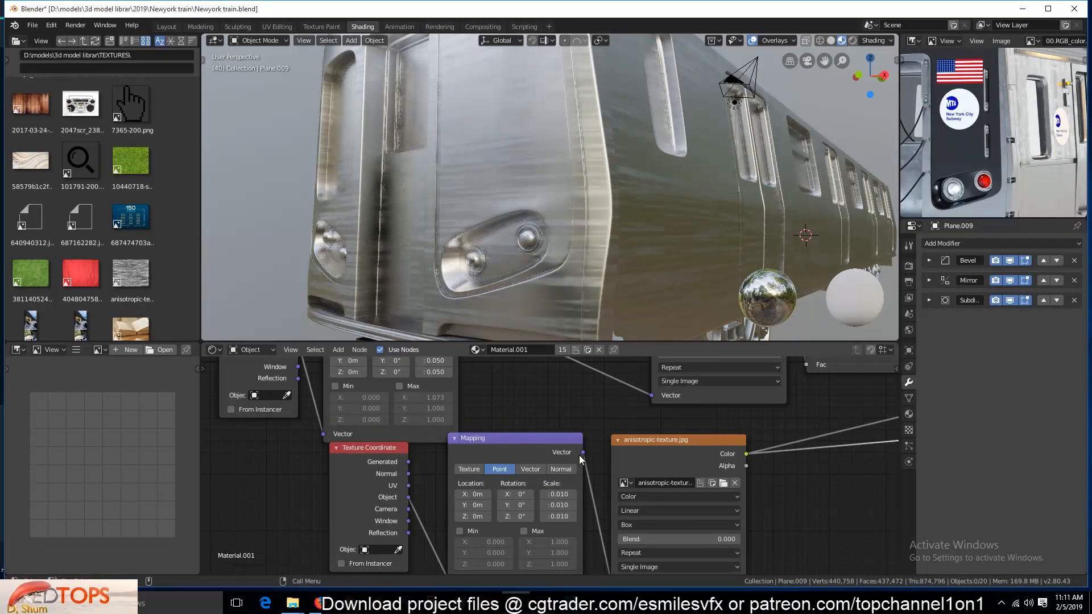
# Step: Set the anisotropic texture's Mapping scale to 0.05 on all axes, check the train's side, and save the file
pyautogui.scroll(-5, 537, 270)
pyautogui.scroll(5, 497, 306)
pyautogui.moveTo(537, 269)
pyautogui.mouseDown(button='middle')
pyautogui.moveTo(497, 306)
pyautogui.moveTo(540, 270)
pyautogui.mouseUp(button='middle')
pyautogui.moveTo(552, 494); pyautogui.dragTo(552, 516)
pyautogui.write('.05')
pyautogui.press('Return')
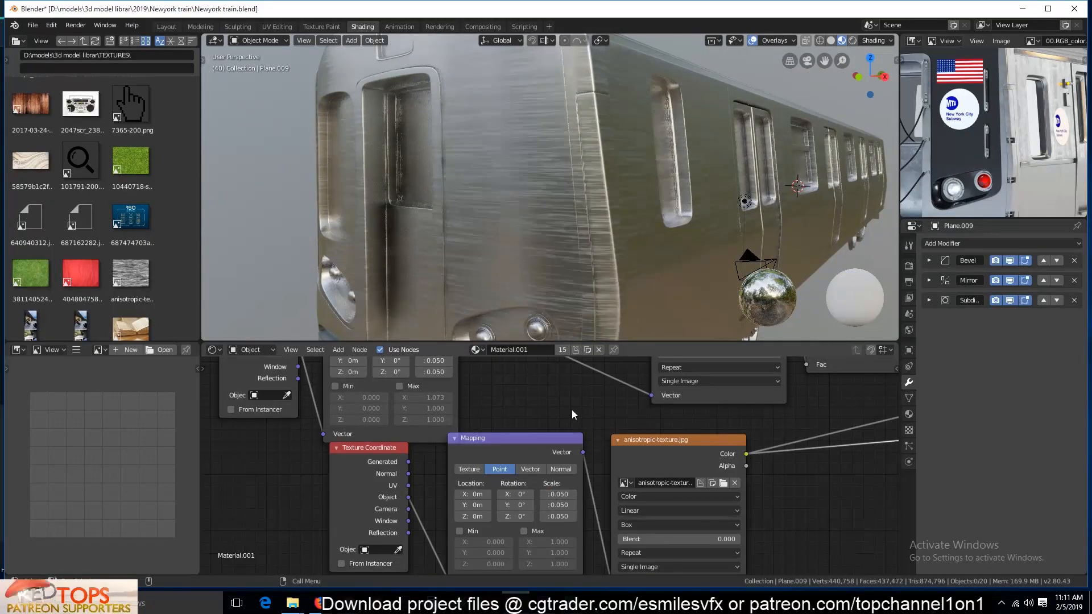
pyautogui.scroll(-5, 582, 295)
pyautogui.moveTo(582, 295); pyautogui.dragTo(513, 302, button='middle')
pyautogui.scroll(3, 513, 302)
pyautogui.hotkey('ctrl', 's')
# Step: Make room among the nodes and insert a Mix color node between the anisotropic texture and its ColorRamp
pyautogui.moveTo(654, 441); pyautogui.dragTo(638, 469)
pyautogui.scroll(-2, 751, 485)
pyautogui.moveTo(751, 485); pyautogui.dragTo(602, 494, button='middle')
pyautogui.moveTo(583, 428); pyautogui.dragTo(527, 432)
pyautogui.moveTo(733, 426); pyautogui.dragTo(660, 434, button='middle')
pyautogui.moveTo(686, 401); pyautogui.dragTo(706, 460)
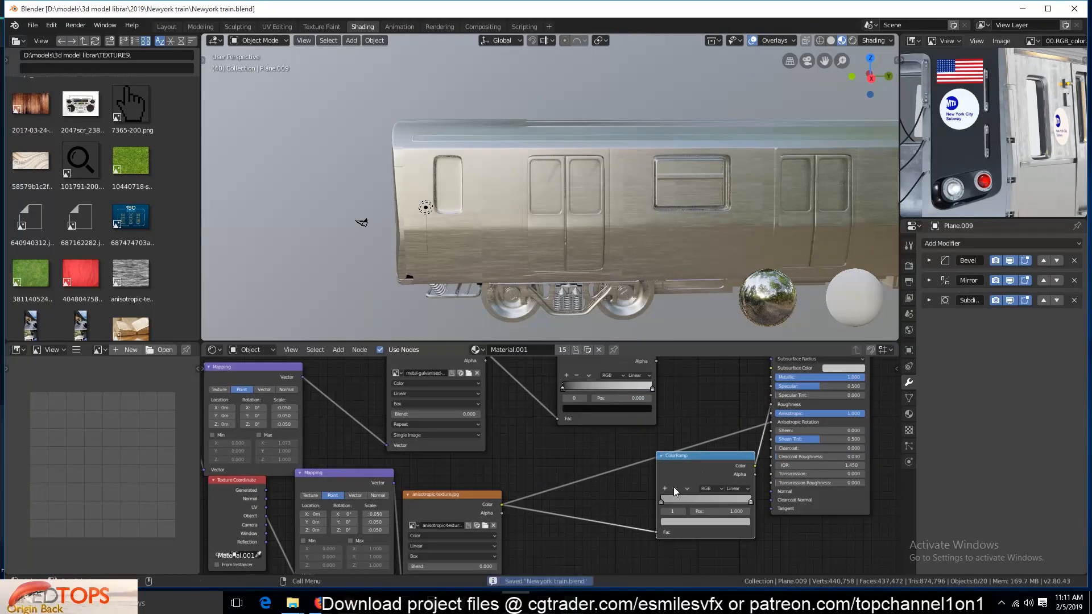
pyautogui.hotkey('shift', 'a')
pyautogui.click(687, 495)
pyautogui.click(567, 500)
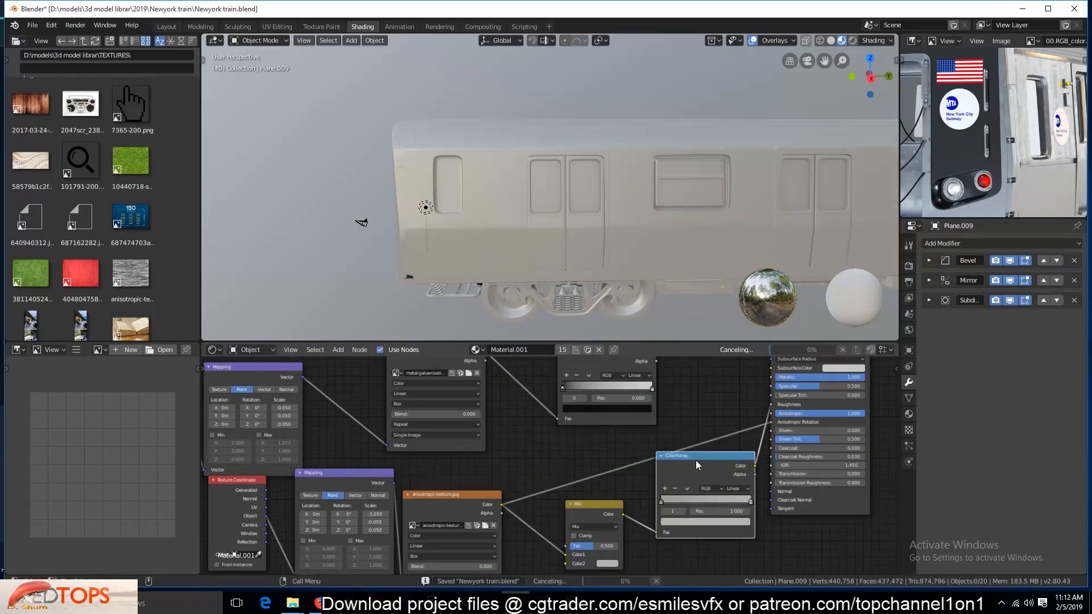
pyautogui.scroll(-1, 514, 422)
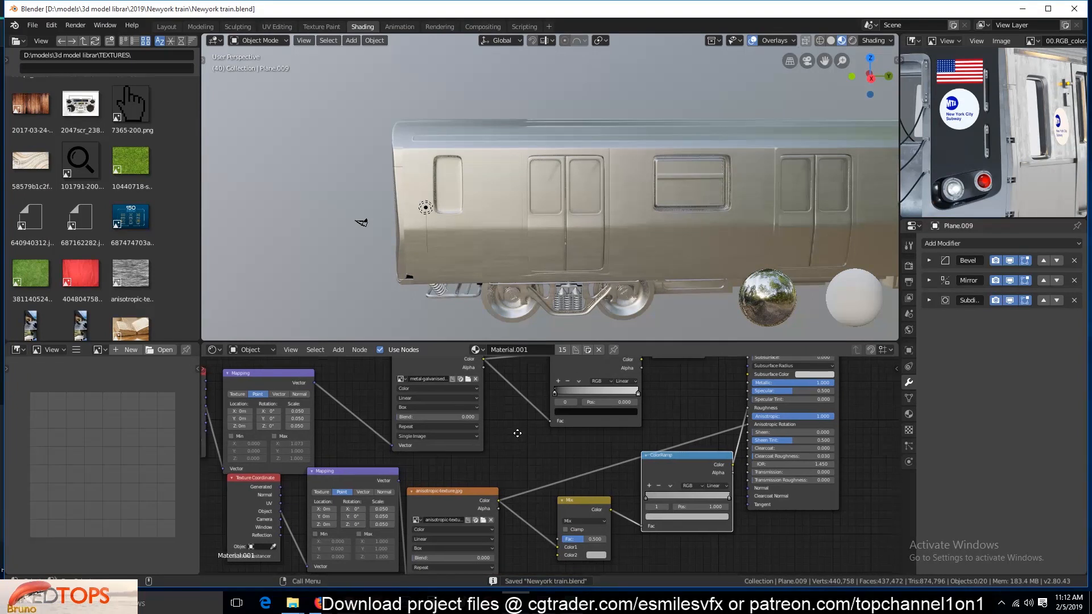
# Step: Switch the new Mix node to Multiply, preview its output on the train, and save the file
pyautogui.click(572, 521)
pyautogui.click(580, 489)
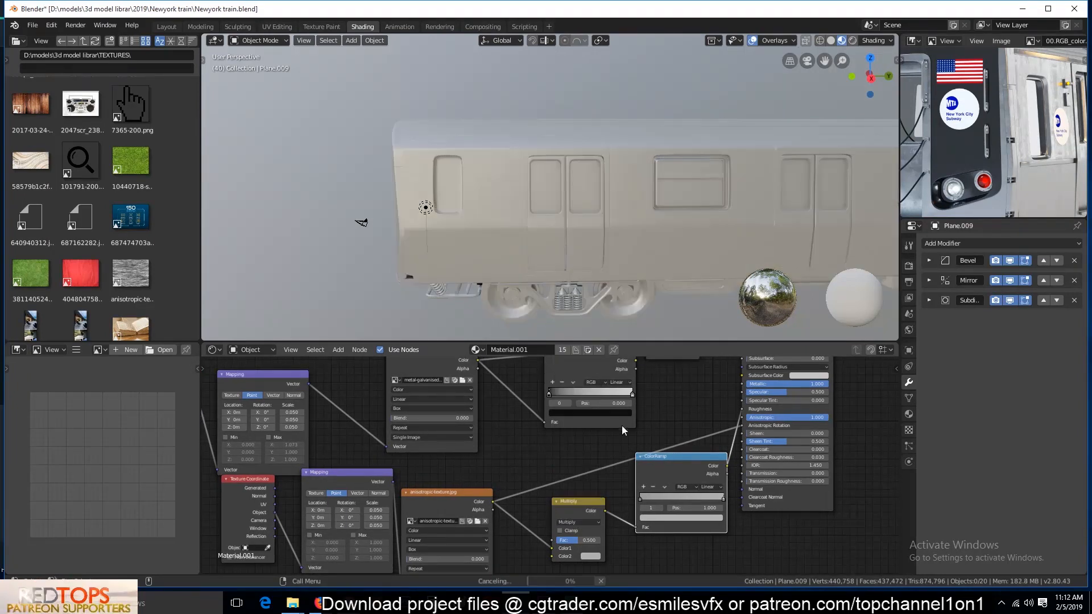
pyautogui.keyDown('ctrl'); pyautogui.keyDown('shift'); pyautogui.click(588, 503); pyautogui.keyUp('shift'); pyautogui.keyUp('ctrl')
pyautogui.hotkey('ctrl', 's')
# Step: Connect the galvanised metal texture's Color to the Multiply node's Color2 and set its factor to 1
pyautogui.moveTo(478, 360); pyautogui.dragTo(552, 556)
pyautogui.doubleClick(572, 539)
pyautogui.write('1')
pyautogui.press('Return')
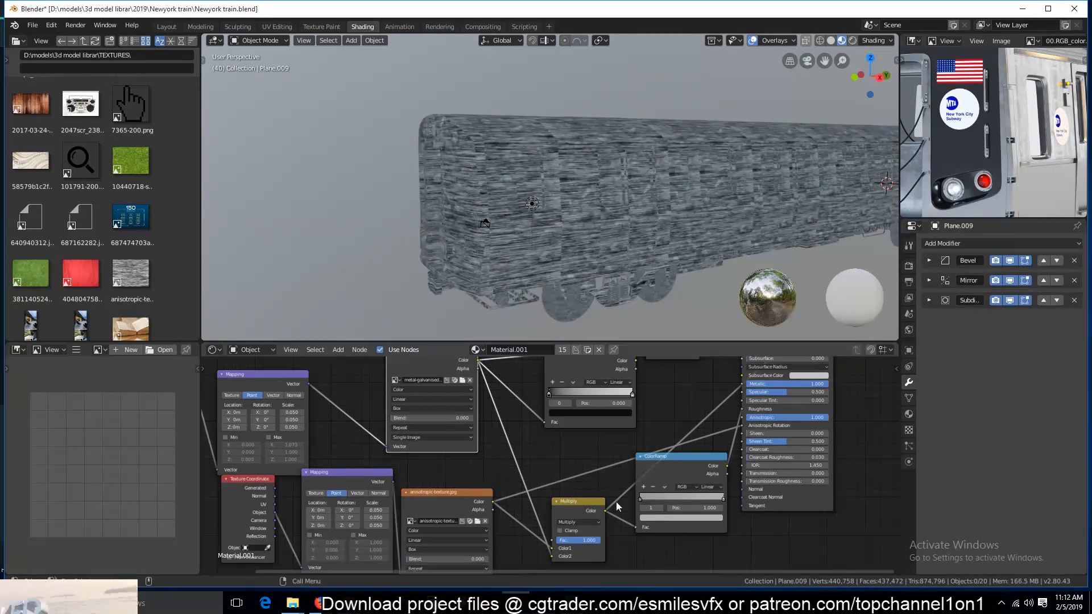
# Step: Try a lower factor on the Multiply node while inspecting the pattern up close, and undo it
pyautogui.scroll(4, 540, 233)
pyautogui.moveTo(540, 233); pyautogui.dragTo(546, 221, button='middle')
pyautogui.moveTo(589, 546); pyautogui.dragTo(560, 546)
pyautogui.hotkey('ctrl', 'z')
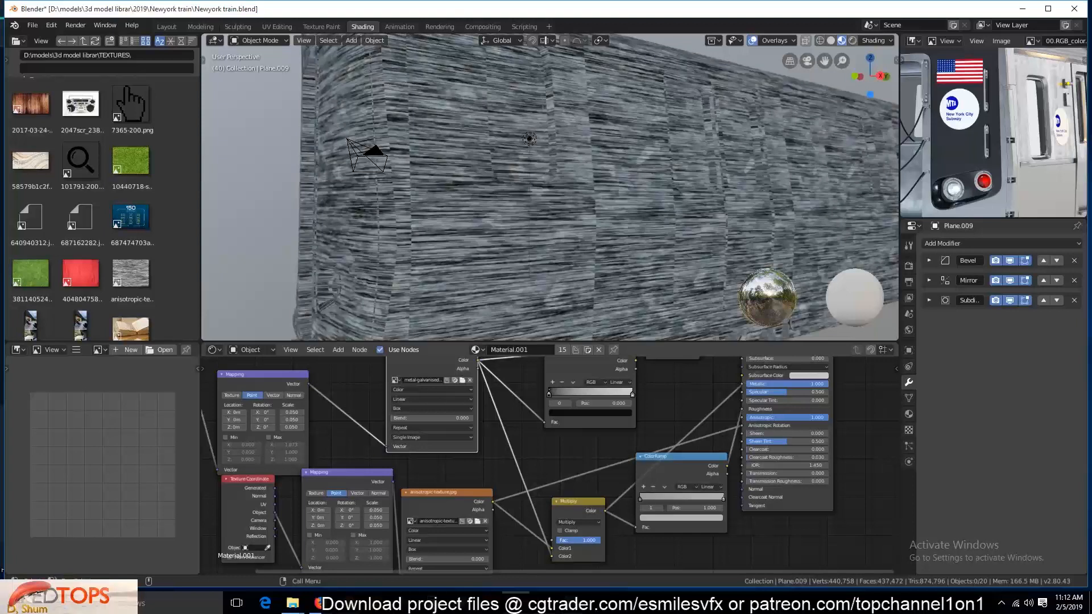
# Step: Save the file, preview the anisotropic ColorRamp's output, and return the preview to the Principled BSDF
pyautogui.moveTo(622, 306); pyautogui.dragTo(583, 210, button='middle')
pyautogui.hotkey('ctrl', 's')
pyautogui.click(690, 479)
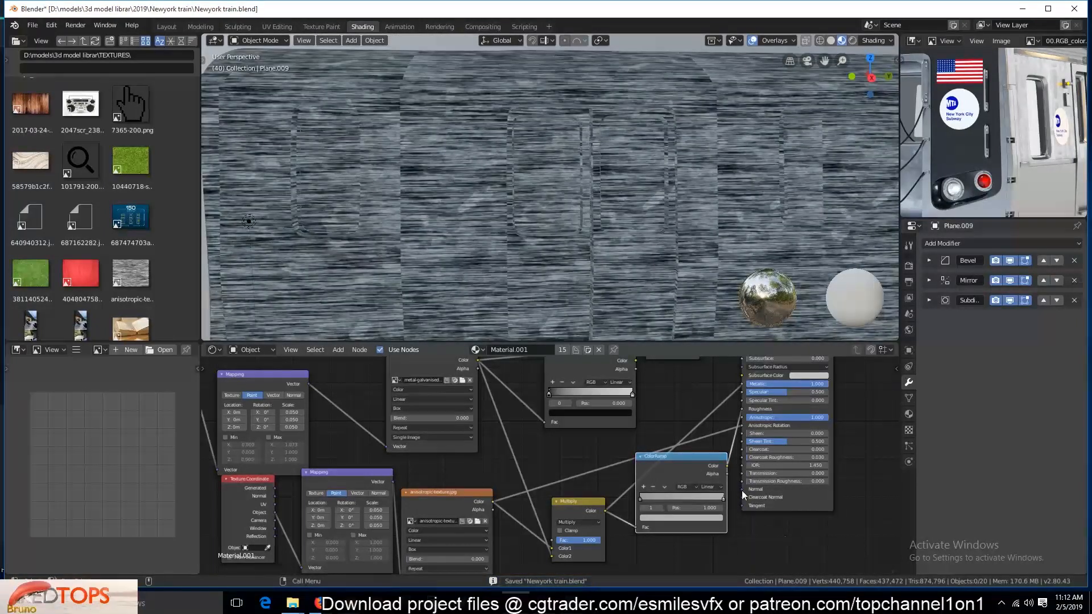
pyautogui.keyDown('ctrl'); pyautogui.keyDown('shift'); pyautogui.click(708, 466); pyautogui.keyUp('shift'); pyautogui.keyUp('ctrl')
pyautogui.moveTo(582, 148); pyautogui.dragTo(614, 171, button='middle')
pyautogui.keyDown('ctrl'); pyautogui.keyDown('shift'); pyautogui.click(799, 506); pyautogui.keyUp('shift'); pyautogui.keyUp('ctrl')
# Step: Rearrange the shader nodes so Multiply sits between the two ColorRamps and the Principled BSDF, and save the file
pyautogui.moveTo(672, 459); pyautogui.dragTo(543, 492, button='middle')
pyautogui.scroll(-4, 546, 487)
pyautogui.moveTo(692, 381); pyautogui.dragTo(765, 366)
pyautogui.moveTo(631, 384); pyautogui.dragTo(718, 388)
pyautogui.moveTo(482, 525); pyautogui.dragTo(605, 431)
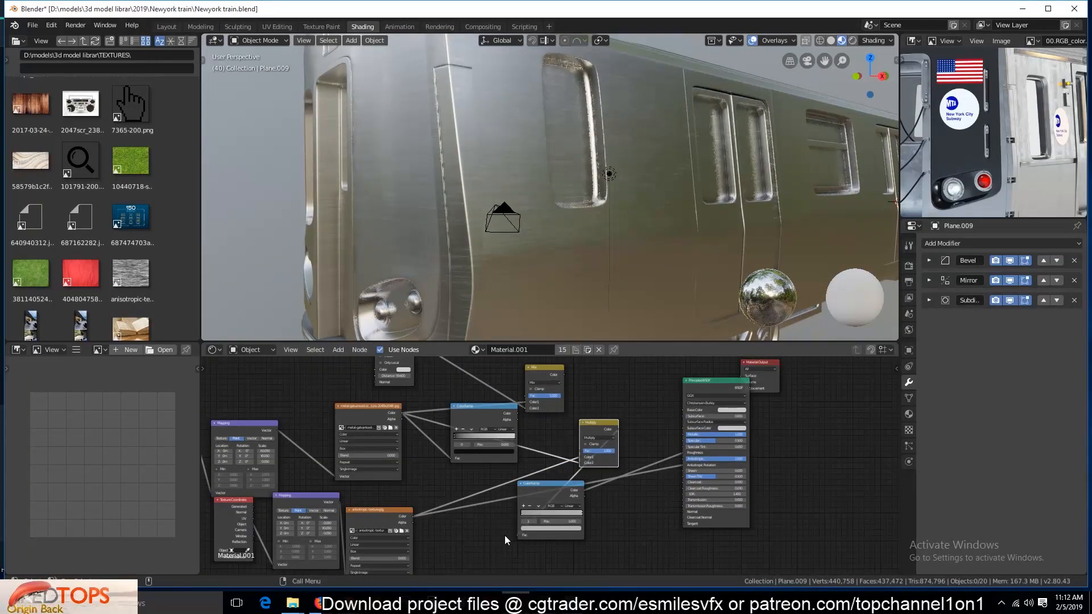
pyautogui.moveTo(538, 506); pyautogui.dragTo(477, 526)
pyautogui.hotkey('ctrl', 's')
# Step: Feed the anisotropic ColorRamp into Multiply's Color1 and the metal ColorRamp into Color2, preview the result, and save
pyautogui.moveTo(589, 422); pyautogui.dragTo(600, 473)
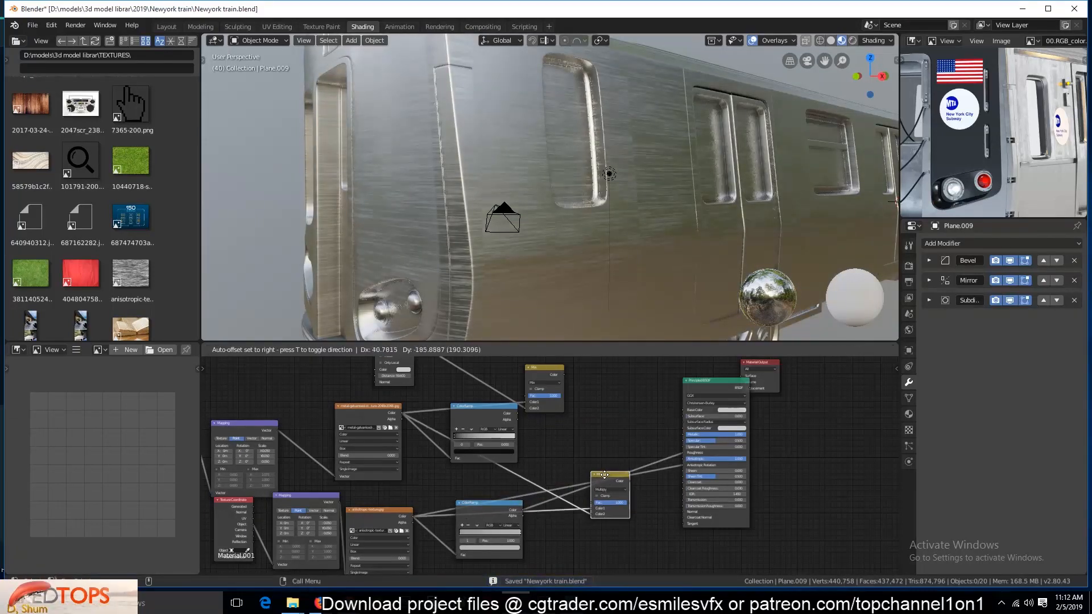
pyautogui.moveTo(523, 508); pyautogui.dragTo(592, 514)
pyautogui.moveTo(604, 476); pyautogui.dragTo(609, 422)
pyautogui.moveTo(513, 416); pyautogui.dragTo(599, 456)
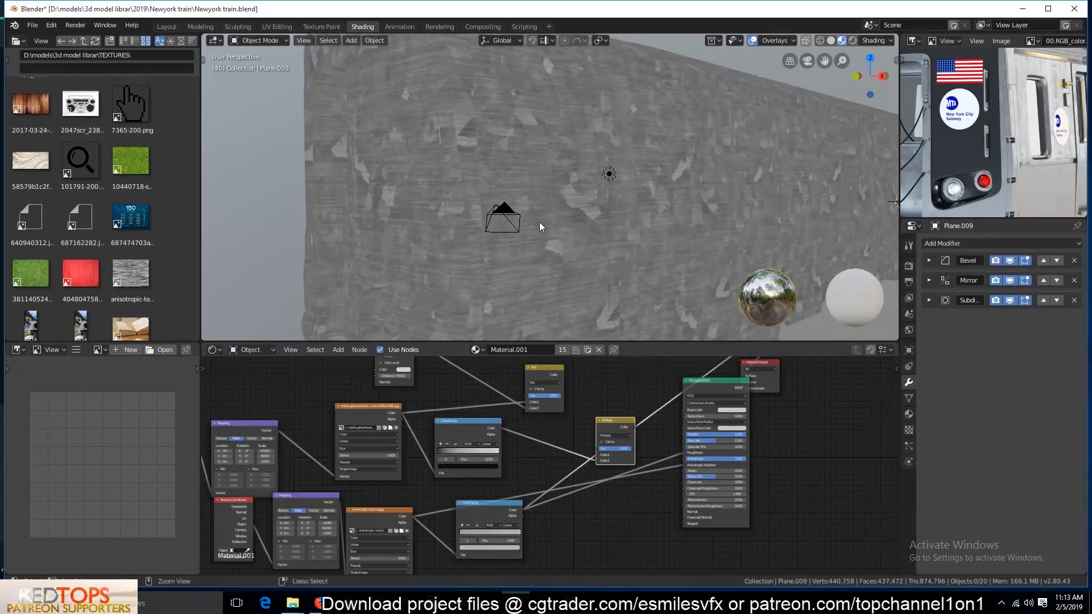
pyautogui.hotkey('ctrl', 's')
# Step: Move the anisotropic ColorRamp's first stop near the start and its last stop to about 0.64, and save
pyautogui.scroll(3, 543, 466)
pyautogui.moveTo(458, 539); pyautogui.dragTo(488, 479, button='middle')
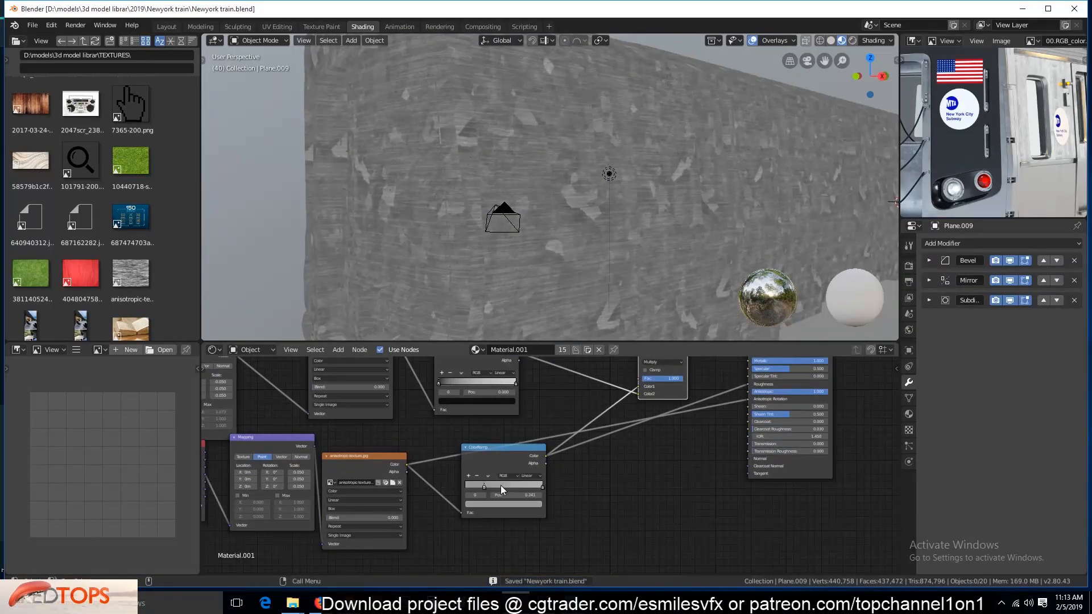
pyautogui.moveTo(480, 484); pyautogui.dragTo(473, 483)
pyautogui.moveTo(541, 487); pyautogui.dragTo(515, 487)
pyautogui.hotkey('ctrl', 's')
# Step: Connect the Multiply output to the Principled BSDF's Roughness, restore the shaded preview, and save the file
pyautogui.moveTo(633, 489); pyautogui.dragTo(531, 547, button='middle')
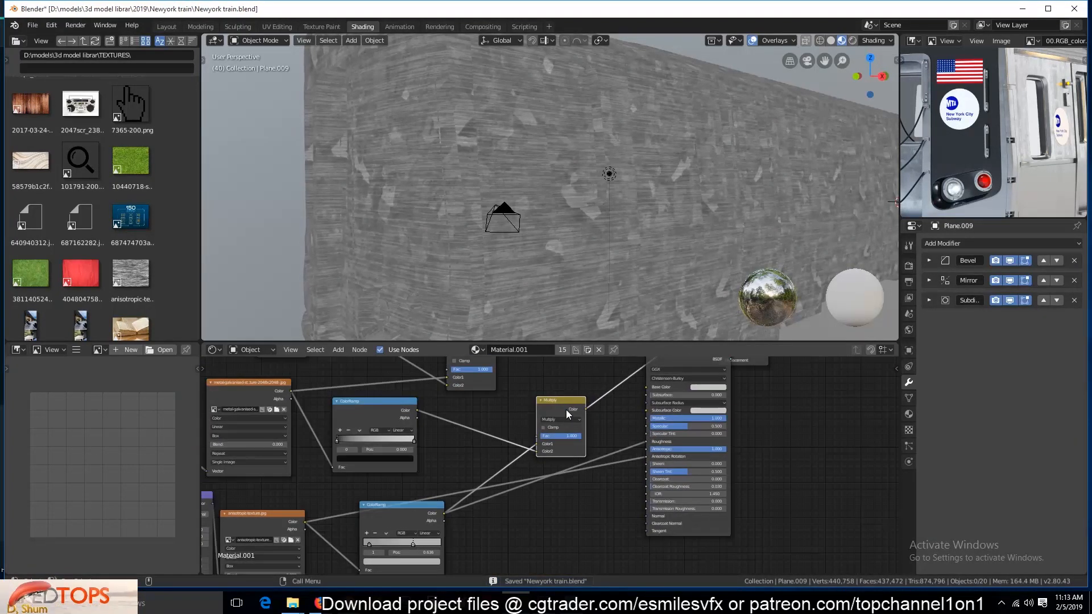
pyautogui.moveTo(565, 409); pyautogui.dragTo(515, 394)
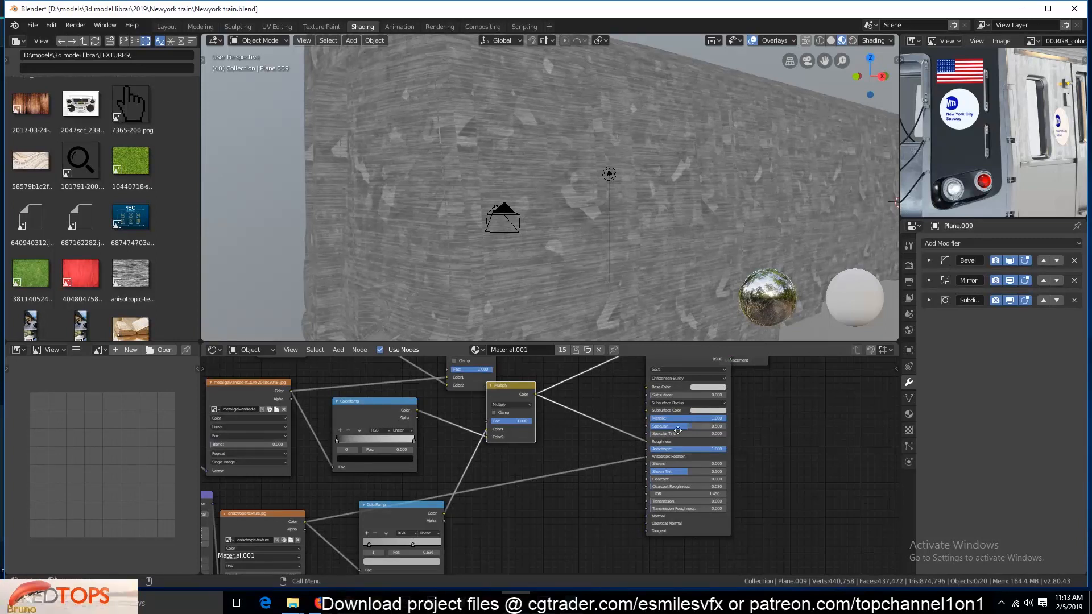
pyautogui.moveTo(687, 420); pyautogui.dragTo(645, 461, button='middle')
pyautogui.hotkey('ctrl', 's')
pyautogui.moveTo(656, 397); pyautogui.dragTo(627, 394)
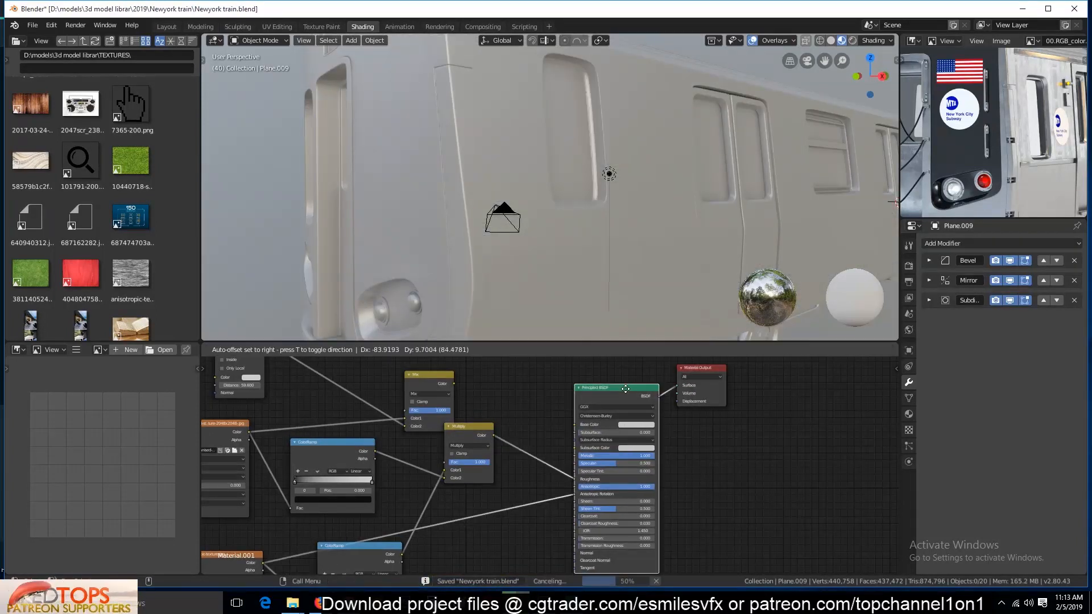
# Step: Connect the Multiply output to Anisotropic Rotation as well and save the file after viewing the train's front
pyautogui.moveTo(555, 257)
pyautogui.mouseDown(button='middle')
pyautogui.moveTo(559, 298)
pyautogui.moveTo(555, 241)
pyautogui.mouseUp(button='middle')
pyautogui.hotkey('ctrl', 's')
pyautogui.scroll(2, 535, 463)
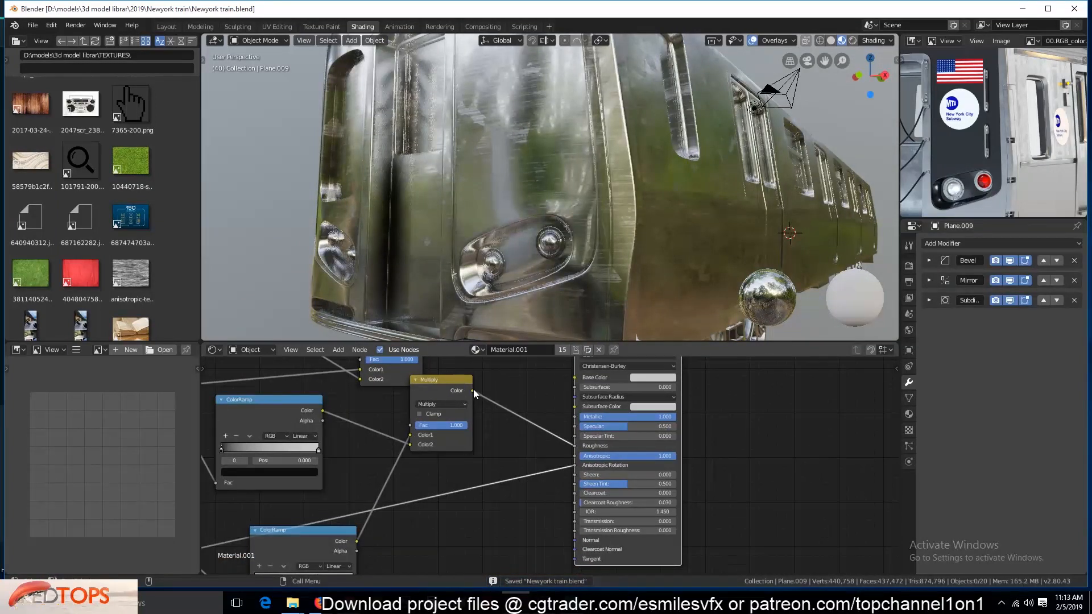
pyautogui.moveTo(578, 462); pyautogui.dragTo(557, 455)
pyautogui.hotkey('ctrl', 's')
# Step: Spread the anisotropic ColorRamp's stops toward its ends and set the first stop to about 0.343 gray
pyautogui.moveTo(460, 473); pyautogui.dragTo(694, 412, button='middle')
pyautogui.moveTo(484, 517); pyautogui.dragTo(484, 517)
pyautogui.moveTo(550, 518); pyautogui.dragTo(584, 514)
pyautogui.moveTo(458, 388)
pyautogui.mouseDown()
pyautogui.moveTo(476, 383)
pyautogui.moveTo(449, 384)
pyautogui.mouseUp()
pyautogui.click(490, 519)
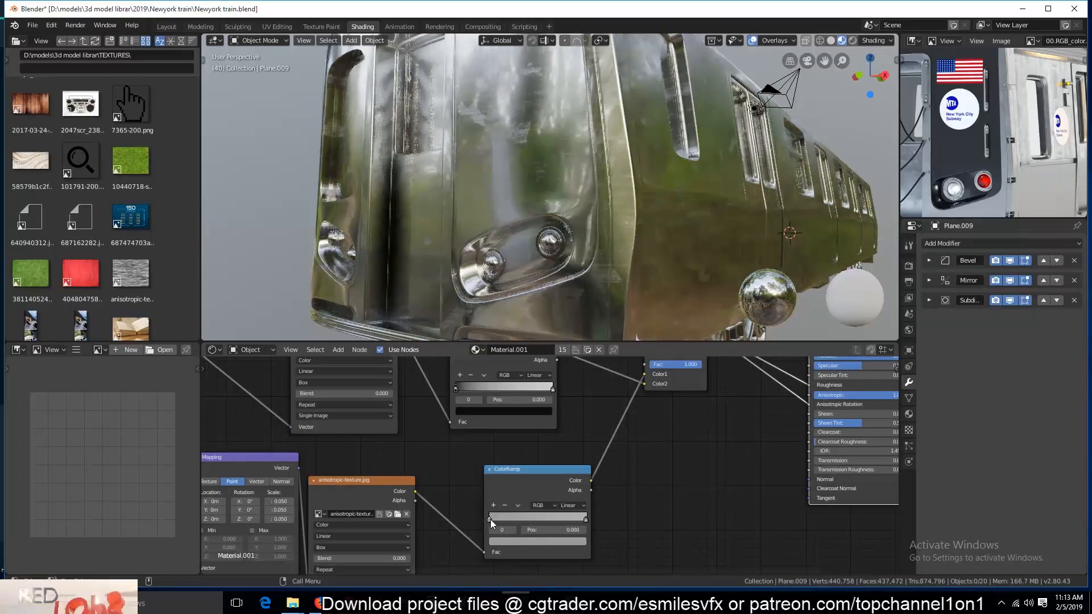
pyautogui.click(503, 541)
pyautogui.moveTo(567, 450)
pyautogui.mouseDown()
pyautogui.moveTo(567, 467)
pyautogui.moveTo(567, 449)
pyautogui.mouseUp()
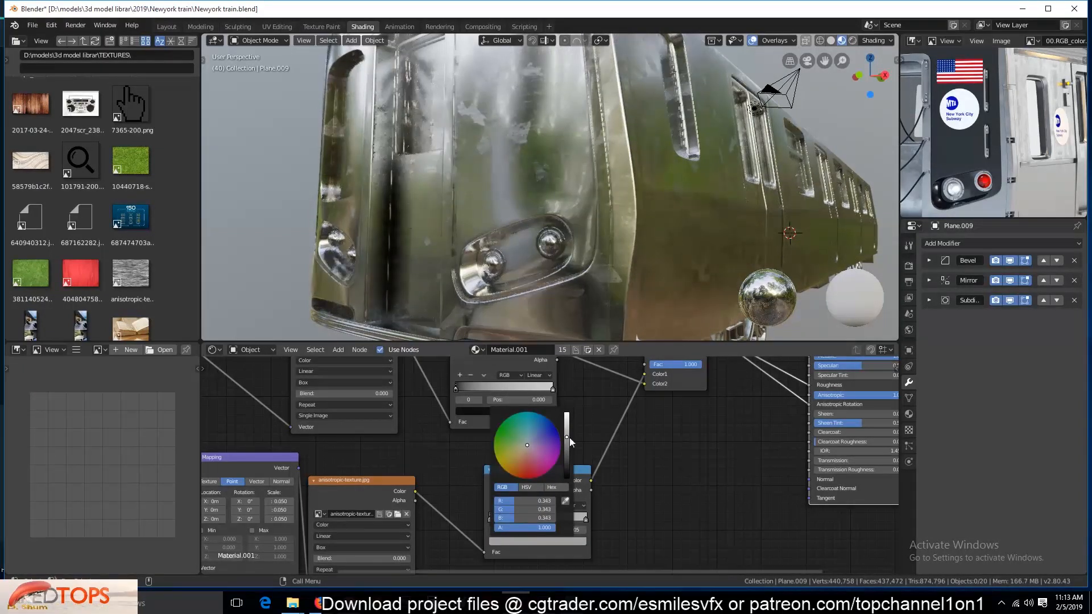
pyautogui.click(586, 520)
# Step: Lower the Multiply factor to about 0.327 while checking the train's roof, side and front
pyautogui.moveTo(615, 486); pyautogui.dragTo(585, 517, button='middle')
pyautogui.moveTo(655, 396); pyautogui.dragTo(636, 395)
pyautogui.moveTo(637, 227); pyautogui.dragTo(612, 353, button='middle')
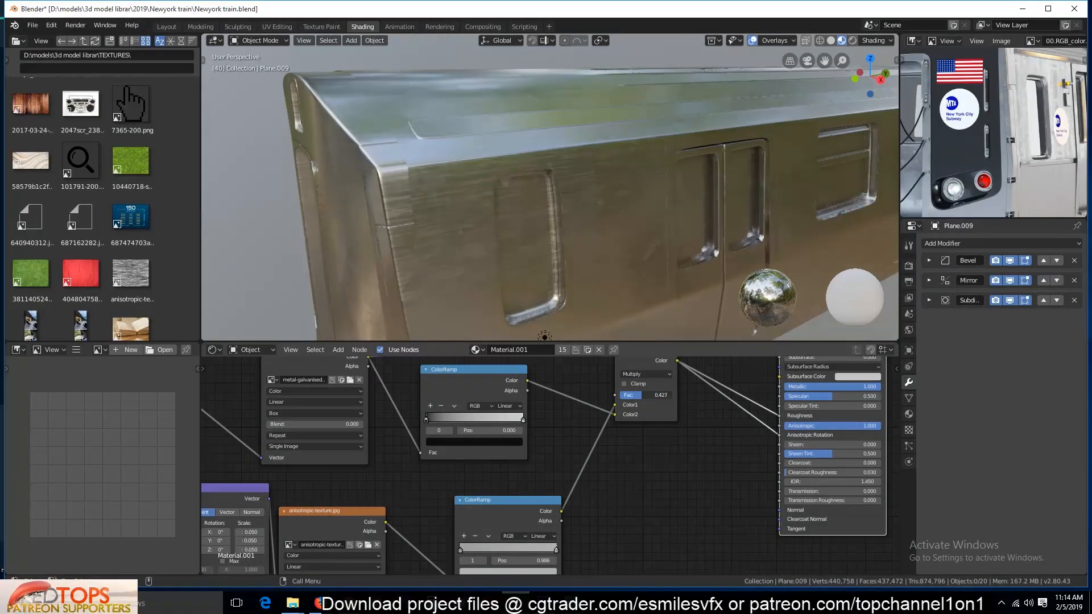
pyautogui.moveTo(645, 395); pyautogui.dragTo(641, 395)
pyautogui.moveTo(625, 230); pyautogui.dragTo(643, 211, button='middle')
pyautogui.scroll(-3, 642, 210)
pyautogui.moveTo(671, 398); pyautogui.dragTo(655, 399)
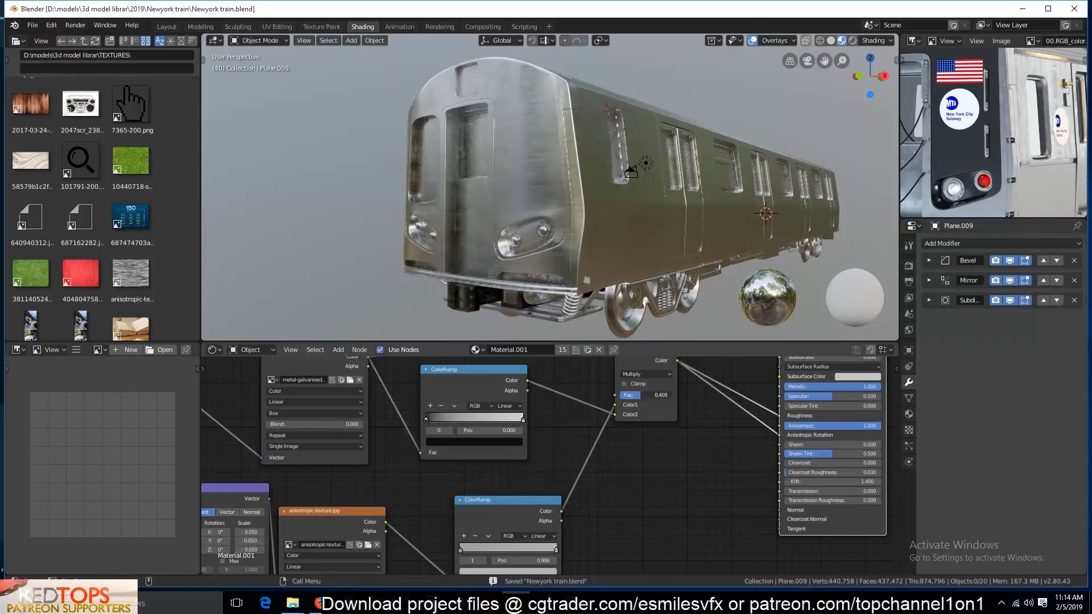
# Step: Save the file and reposition the anisotropic ColorRamp's stops, placing the last one at about 0.714
pyautogui.moveTo(463, 550)
pyautogui.mouseDown()
pyautogui.moveTo(528, 547)
pyautogui.moveTo(432, 537)
pyautogui.mouseUp()
pyautogui.moveTo(522, 537); pyautogui.dragTo(469, 537)
pyautogui.hotkey('ctrl', 's')
pyautogui.moveTo(540, 168); pyautogui.dragTo(444, 239, button='middle')
pyautogui.scroll(-5, 143, 252)
pyautogui.scroll(-6, 144, 251)
pyautogui.scroll(2, 555, 422)
pyautogui.moveTo(478, 506); pyautogui.dragTo(517, 480)
pyautogui.moveTo(479, 535); pyautogui.dragTo(500, 534)
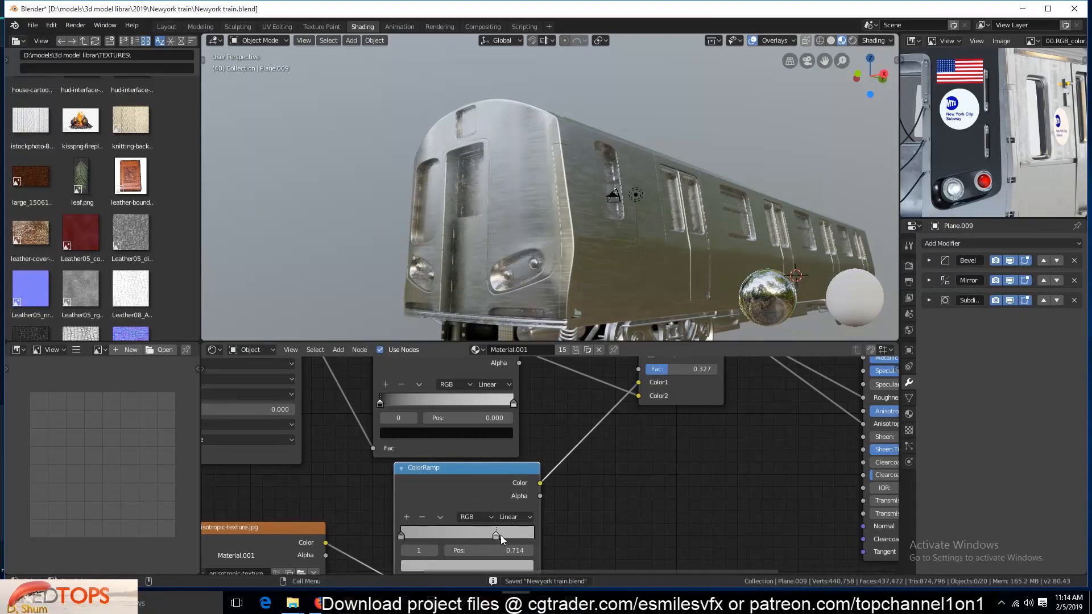
# Step: Brighten the last stop of the anisotropic ColorRamp slightly and open the first stop's color
pyautogui.click(501, 566)
pyautogui.moveTo(507, 426)
pyautogui.mouseDown()
pyautogui.moveTo(507, 405)
pyautogui.moveTo(507, 431)
pyautogui.moveTo(509, 419)
pyautogui.mouseUp()
pyautogui.click(512, 245)
pyautogui.click(402, 536)
pyautogui.click(433, 563)
# Step: Select the Plane object on the train's lower side, save the file, and view the whole car
pyautogui.moveTo(524, 212); pyautogui.dragTo(576, 201, button='middle')
pyautogui.scroll(-3, 580, 205)
pyautogui.click(721, 259)
pyautogui.hotkey('ctrl', 's')
pyautogui.moveTo(626, 263); pyautogui.dragTo(582, 263, button='middle')
# Step: Try other Multiply factors, including 0, and set the factor to 0.2
pyautogui.moveTo(590, 385); pyautogui.dragTo(481, 511, button='middle')
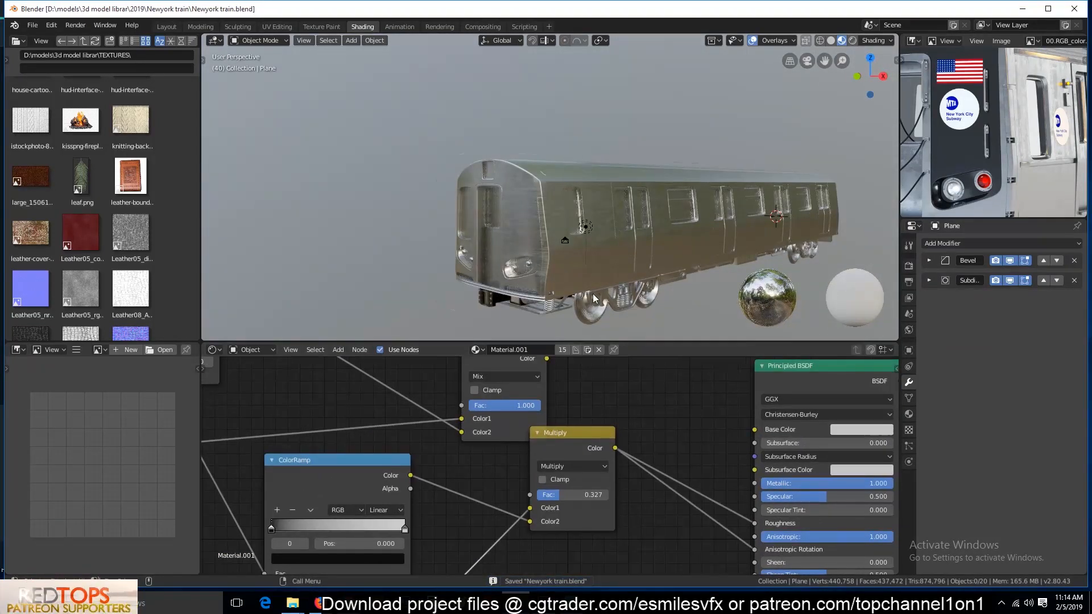
pyautogui.scroll(3, 591, 303)
pyautogui.moveTo(586, 493); pyautogui.dragTo(646, 506)
pyautogui.click(599, 498)
pyautogui.press('Return')
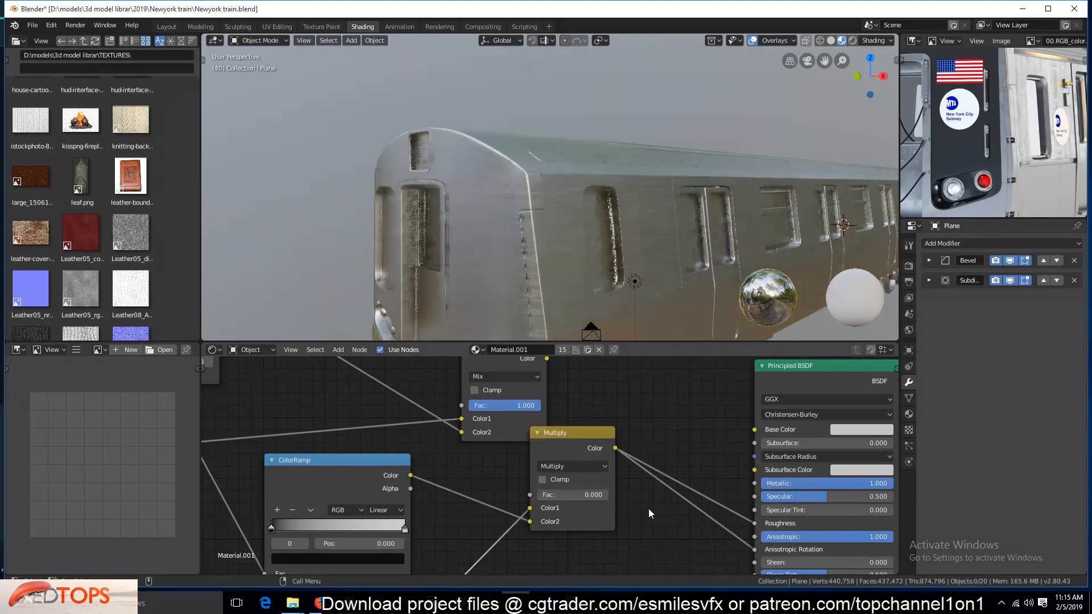
pyautogui.moveTo(575, 496); pyautogui.dragTo(589, 495)
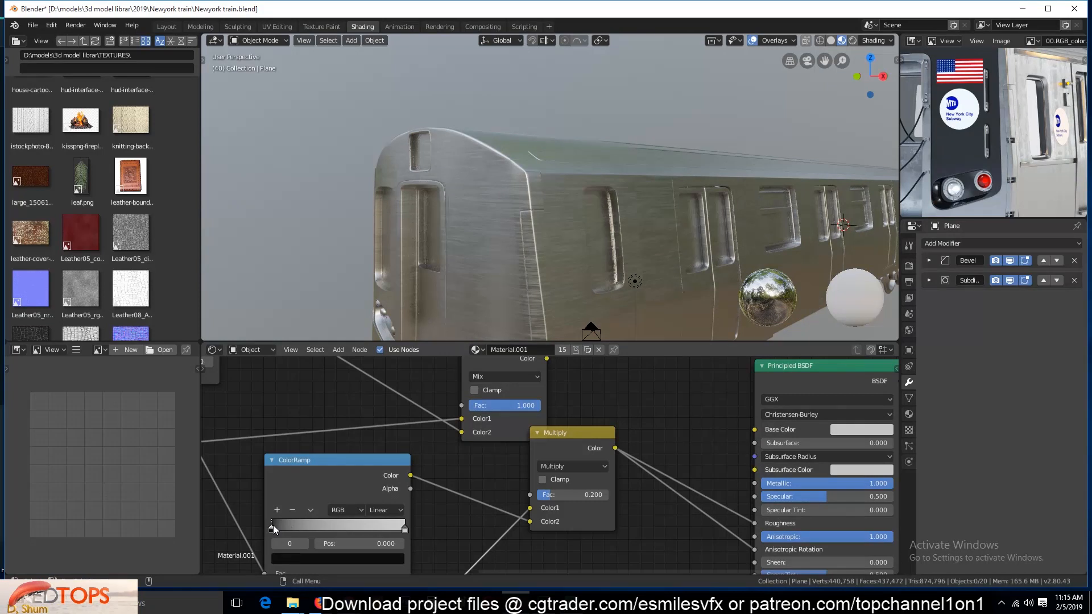
# Step: Try tighter and wider stop spacings on the metal ColorRamp, previewing its output with the black stop at 0.359
pyautogui.moveTo(306, 528); pyautogui.dragTo(248, 518)
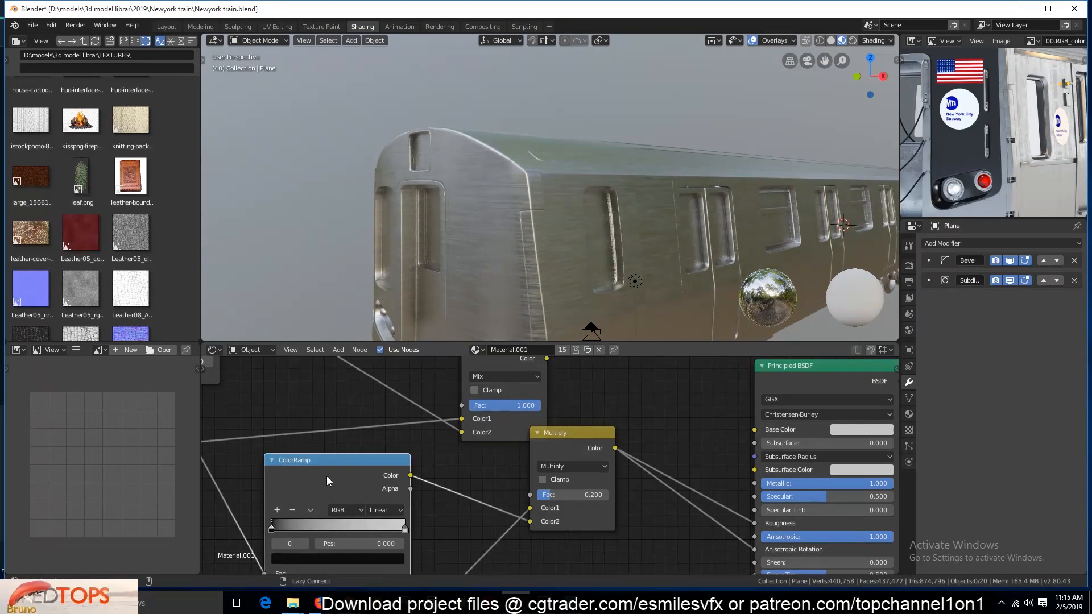
pyautogui.moveTo(404, 529); pyautogui.dragTo(319, 533)
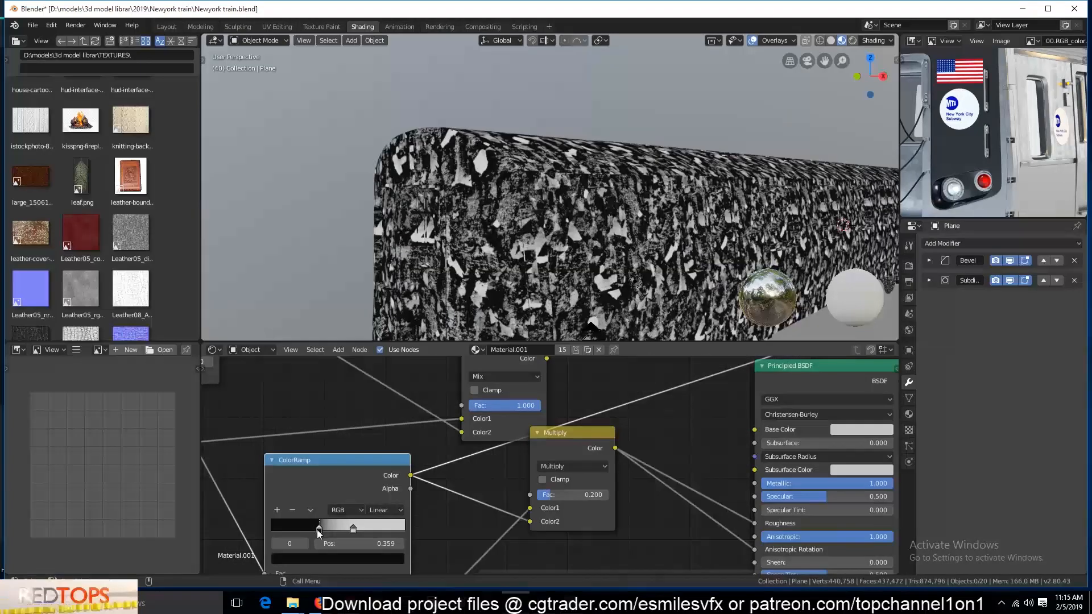
pyautogui.keyDown('ctrl'); pyautogui.keyDown('shift'); pyautogui.click(807, 378); pyautogui.keyUp('shift'); pyautogui.keyUp('ctrl')
pyautogui.moveTo(327, 531)
pyautogui.mouseDown()
pyautogui.moveTo(343, 528)
pyautogui.moveTo(292, 525)
pyautogui.moveTo(320, 529)
pyautogui.mouseUp()
pyautogui.moveTo(402, 526); pyautogui.dragTo(404, 527)
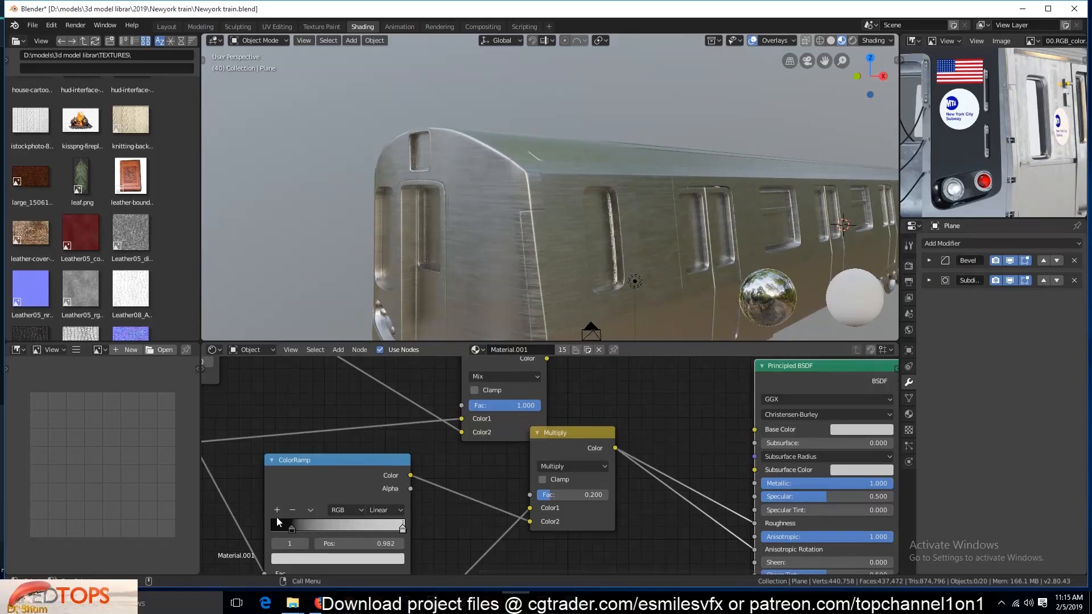
# Step: Move the metal ColorRamp's light stop inward and its black stop near the middle, and save the file
pyautogui.moveTo(301, 530); pyautogui.dragTo(271, 528)
pyautogui.moveTo(403, 530); pyautogui.dragTo(355, 529)
pyautogui.moveTo(283, 531); pyautogui.dragTo(365, 531)
pyautogui.moveTo(449, 318); pyautogui.dragTo(532, 228, button='middle')
pyautogui.hotkey('ctrl', 's')
# Step: Set the galvanised metal texture's Mapping scale to 0.45 on all axes and save the file
pyautogui.moveTo(402, 480); pyautogui.dragTo(598, 466, button='middle')
pyautogui.moveTo(364, 492); pyautogui.dragTo(631, 444, button='middle')
pyautogui.moveTo(363, 463); pyautogui.dragTo(380, 487)
pyautogui.moveTo(648, 441); pyautogui.dragTo(648, 405, button='middle')
pyautogui.scroll(-8, 605, 413)
pyautogui.scroll(8, 605, 413)
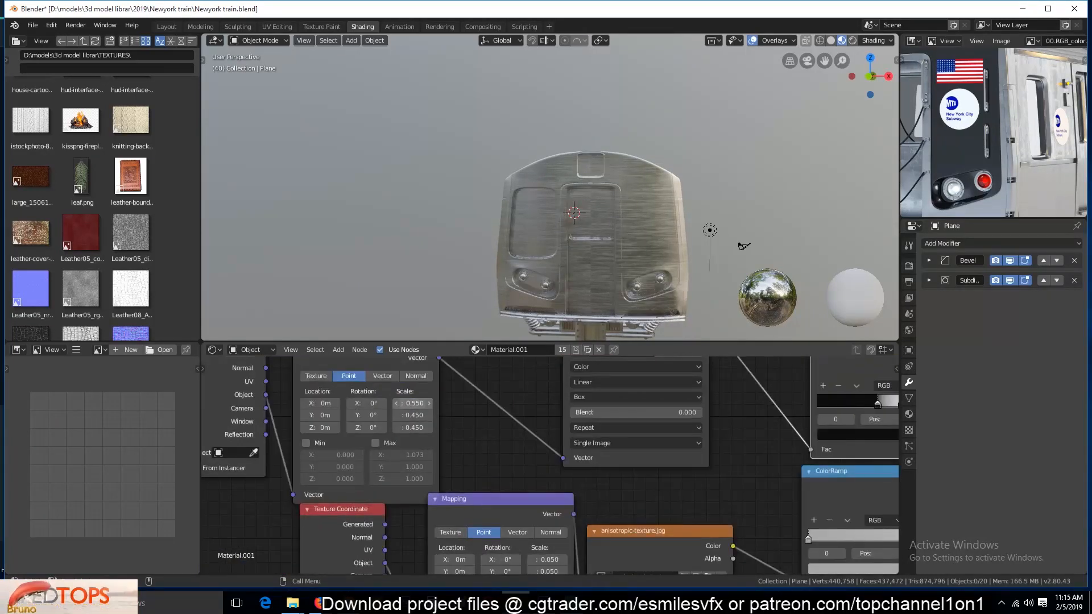
pyautogui.click(416, 402)
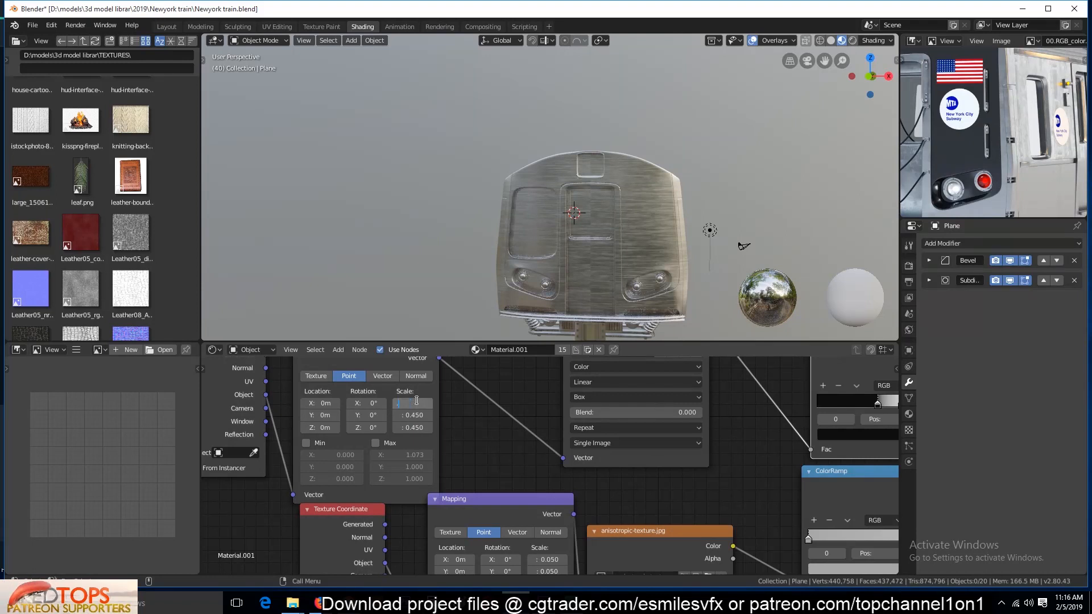
pyautogui.hotkey('ctrl', 's')
# Step: Load scratched-and-scraped-metal-texture-6.jpg into the image viewer and save the file
pyautogui.moveTo(677, 173); pyautogui.dragTo(561, 182, button='middle')
pyautogui.keyDown('shift'); pyautogui.moveTo(713, 207); pyautogui.dragTo(616, 183, button='middle'); pyautogui.keyUp('shift')
pyautogui.scroll(-6, 1004, 165)
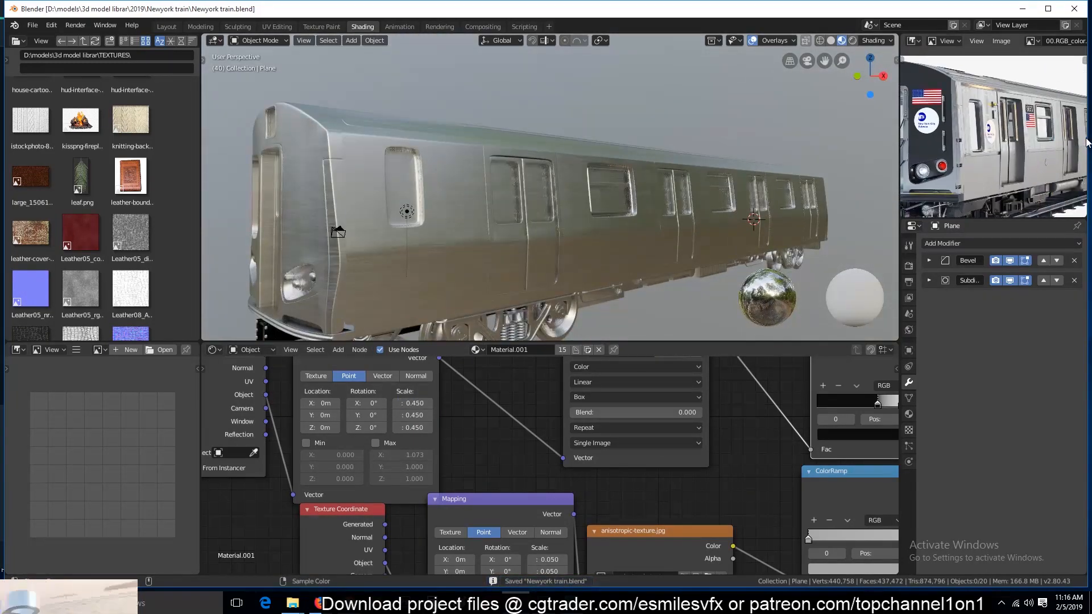
pyautogui.scroll(7, 1017, 174)
pyautogui.scroll(-10, 136, 261)
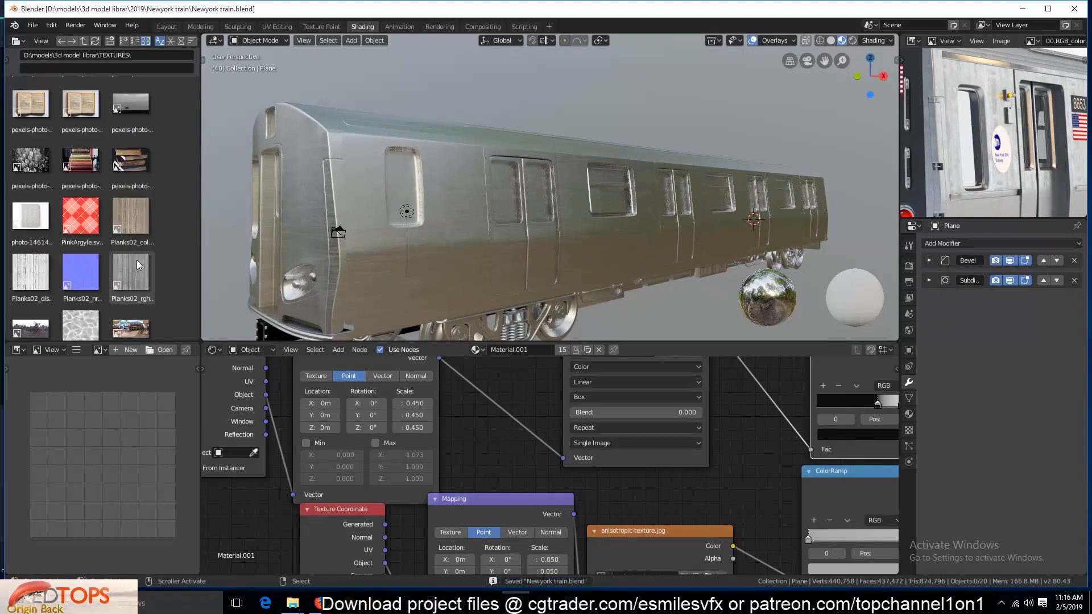
pyautogui.moveTo(137, 263); pyautogui.dragTo(1029, 143)
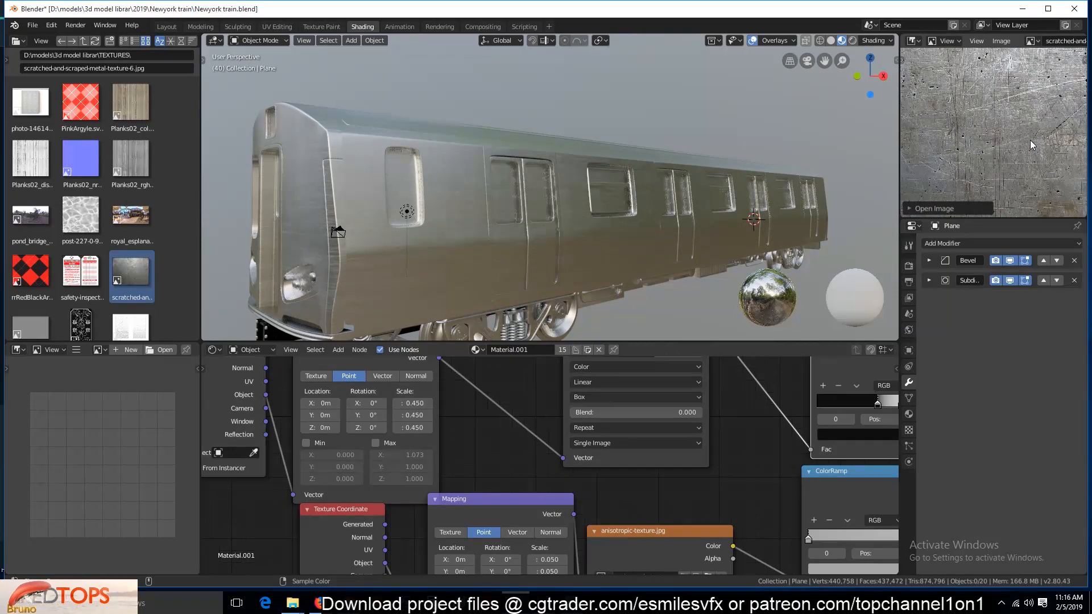
pyautogui.scroll(-3, 703, 441)
pyautogui.moveTo(665, 459); pyautogui.dragTo(333, 528, button='middle')
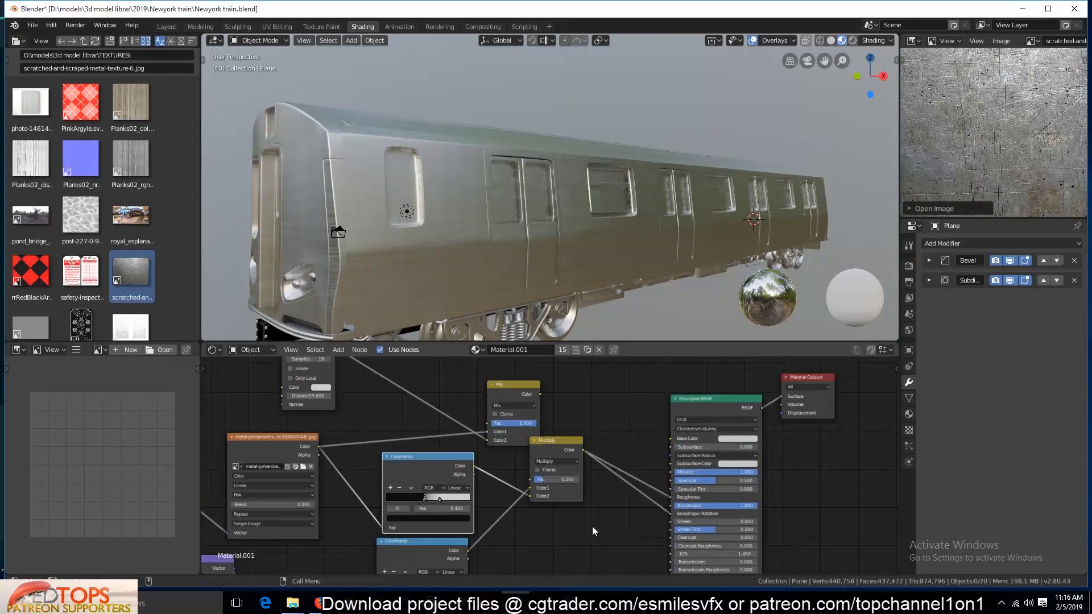
pyautogui.hotkey('ctrl', 's')
pyautogui.scroll(2, 600, 256)
pyautogui.moveTo(603, 262); pyautogui.dragTo(477, 273, button='middle')
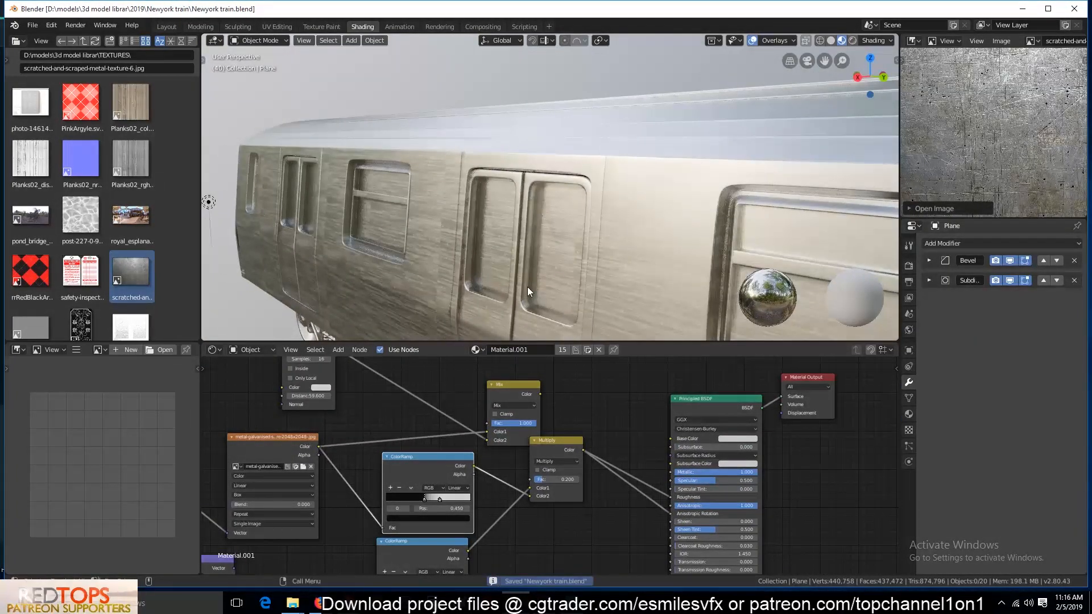
# Step: Move the Material Output and Principled BSDF nodes farther from the Multiply node and save the file
pyautogui.scroll(-2, 527, 287)
pyautogui.moveTo(549, 412); pyautogui.dragTo(606, 444, button='middle')
pyautogui.moveTo(720, 453); pyautogui.dragTo(502, 417, button='middle')
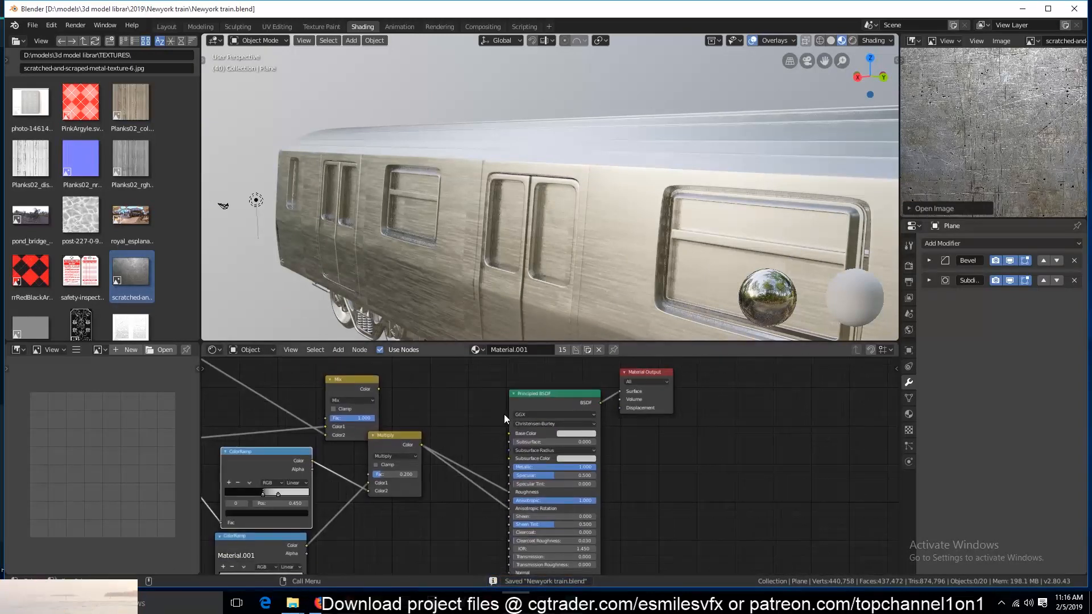
pyautogui.moveTo(650, 374); pyautogui.dragTo(850, 389)
pyautogui.moveTo(543, 394); pyautogui.dragTo(714, 385)
pyautogui.hotkey('ctrl', 's')
# Step: Add the scratched metal texture to the material with Mapping and Object texture coordinates, preview it on the train, and save the file
pyautogui.moveTo(590, 454); pyautogui.dragTo(889, 553, button='middle')
pyautogui.moveTo(131, 272); pyautogui.dragTo(353, 398)
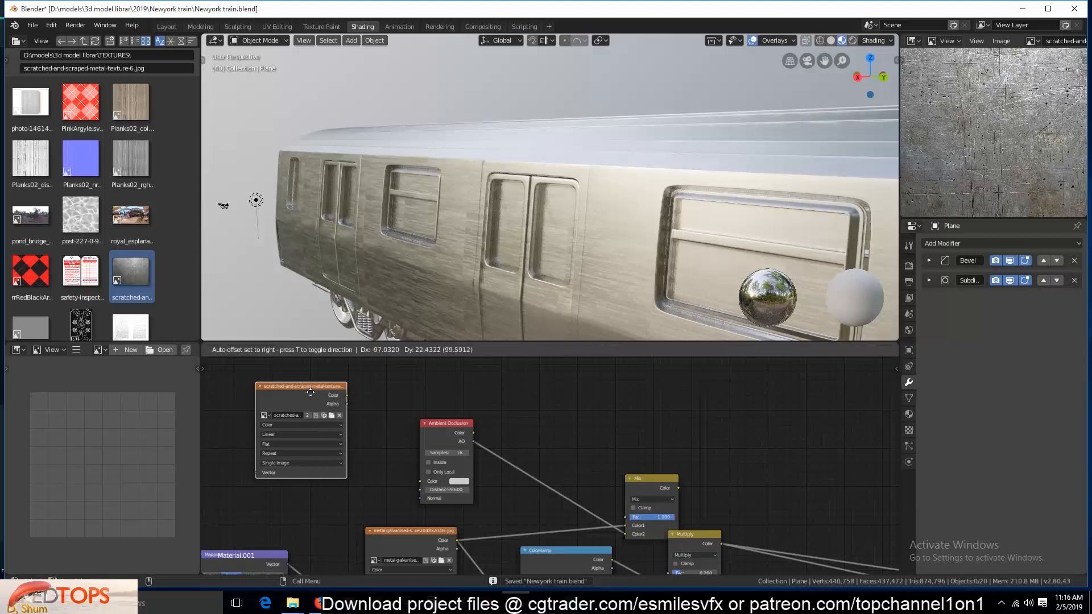
pyautogui.click(310, 393)
pyautogui.moveTo(323, 398); pyautogui.dragTo(487, 428, button='middle')
pyautogui.moveTo(301, 425); pyautogui.dragTo(336, 476)
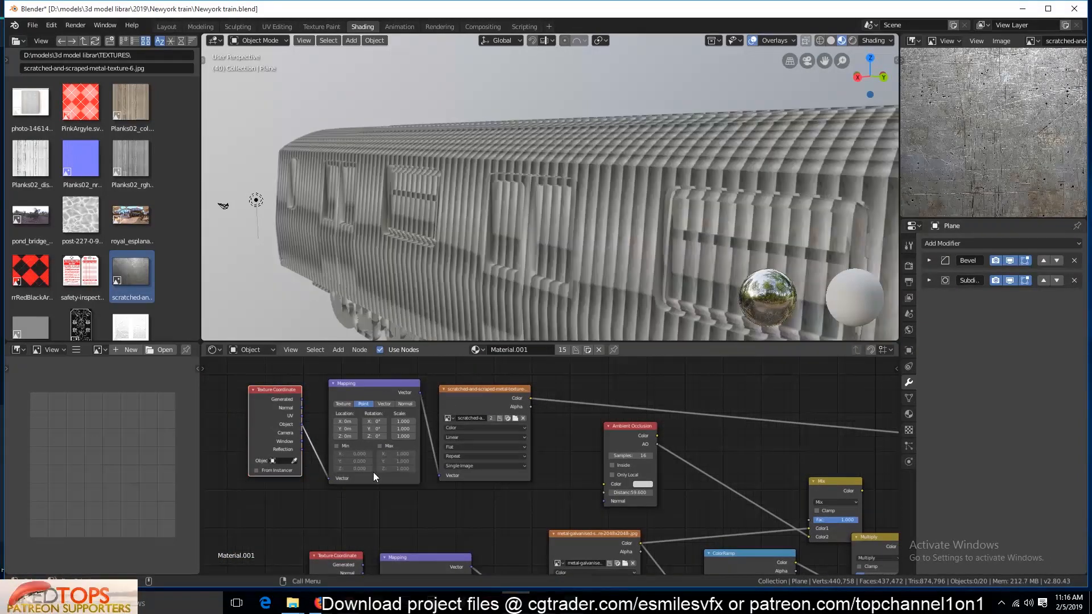
pyautogui.hotkey('ctrl', 's')
# Step: Set the scratched metal texture's projection to Box
pyautogui.scroll(2, 465, 472)
pyautogui.click(476, 442)
pyautogui.click(481, 418)
pyautogui.scroll(2, 452, 450)
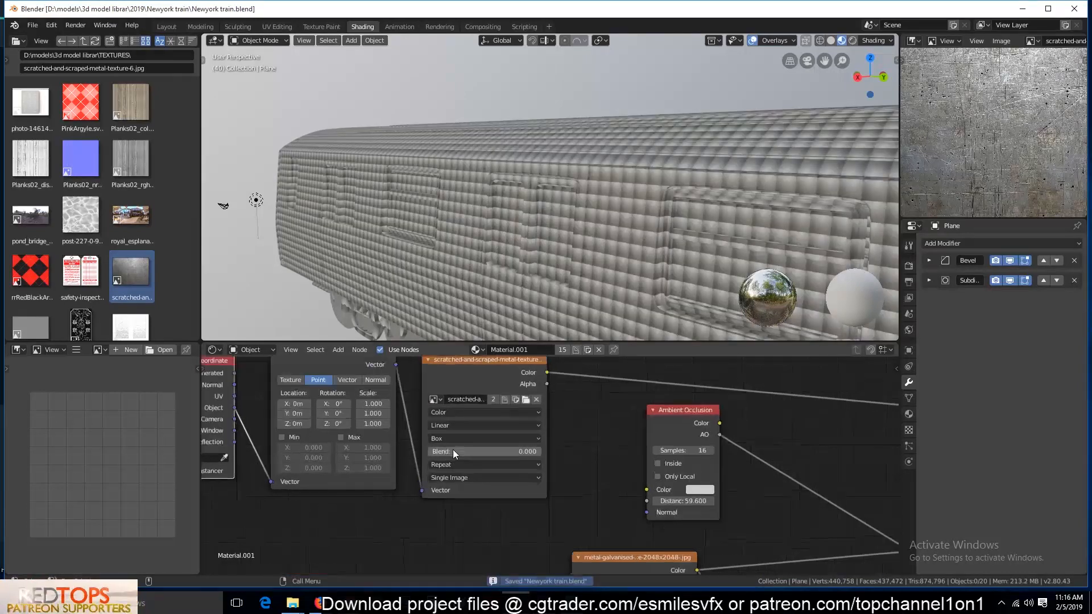
# Step: Try a Mapping scale of 0.3 on all axes for the scratched metal texture, with the Max limit off, and save
pyautogui.moveTo(414, 406); pyautogui.dragTo(424, 457)
pyautogui.click(376, 445)
pyautogui.click(427, 389)
pyautogui.moveTo(424, 405); pyautogui.dragTo(423, 429)
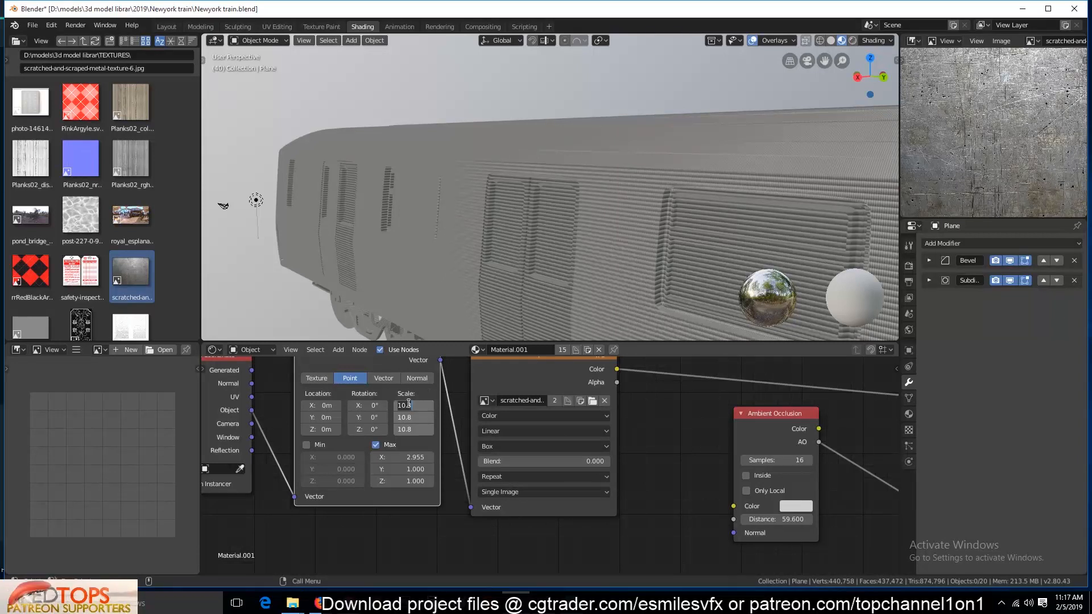
pyautogui.write('.3')
pyautogui.press('Return')
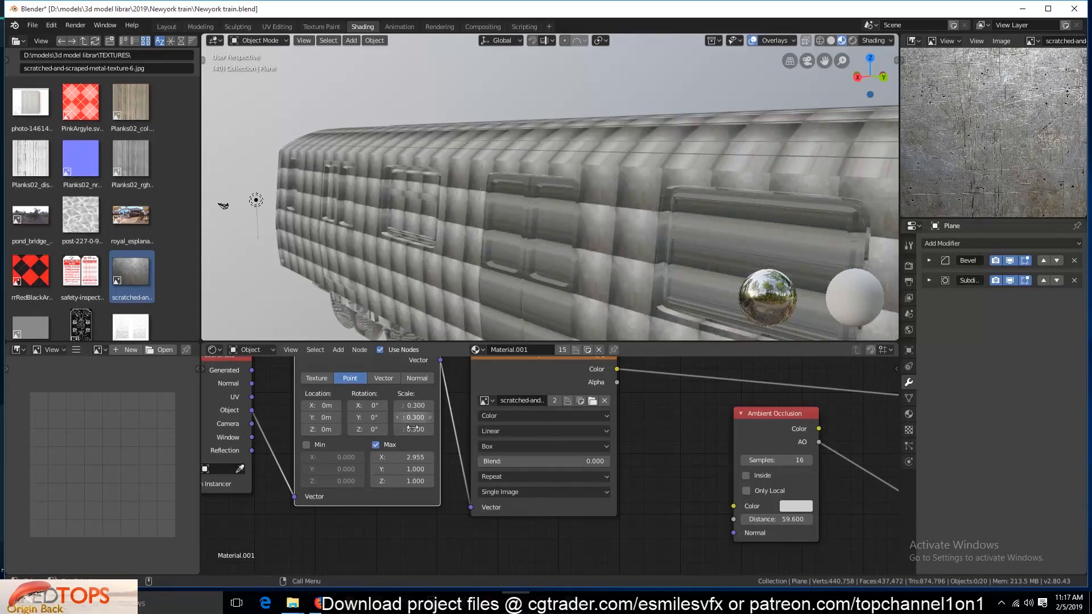
pyautogui.click(378, 445)
pyautogui.hotkey('ctrl', 's')
# Step: Try a Mapping scale of 0.5, set it to 0.05 on all axes, and save the file
pyautogui.moveTo(417, 406); pyautogui.dragTo(417, 430)
pyautogui.write('.5')
pyautogui.press('Return')
pyautogui.write('.05')
pyautogui.press('Return')
pyautogui.moveTo(437, 213); pyautogui.dragTo(562, 238, button='middle')
pyautogui.hotkey('ctrl', 's')
pyautogui.moveTo(491, 214); pyautogui.dragTo(422, 163, button='middle')
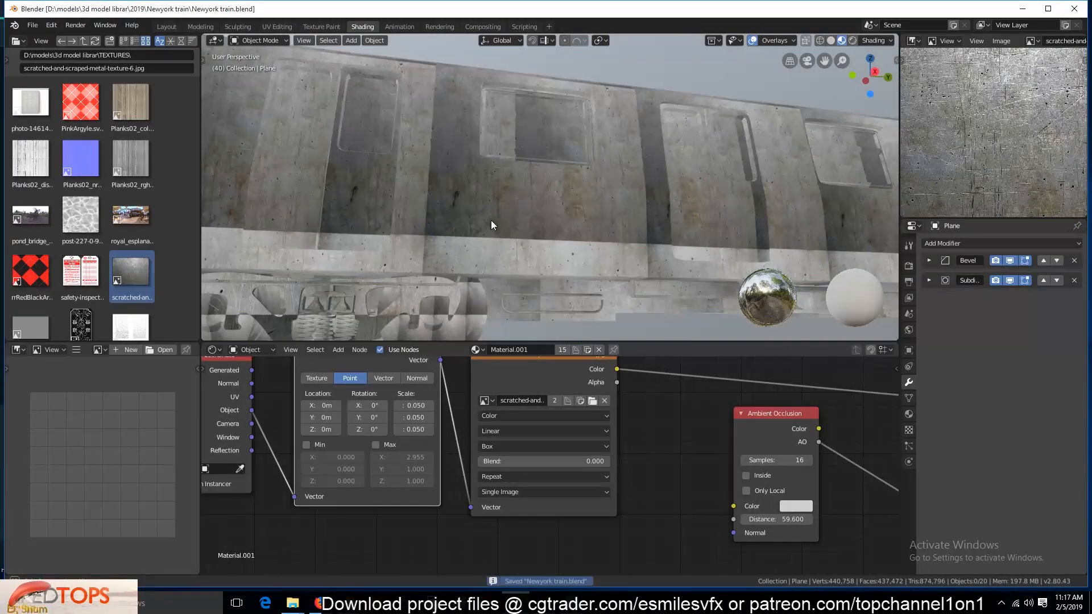
pyautogui.moveTo(490, 220); pyautogui.dragTo(519, 258, button='middle')
# Step: Add the Tileable eroded scratch metal texture background 10.jpg texture with Box projection and feed it from the same Mapping node
pyautogui.scroll(-11, 134, 235)
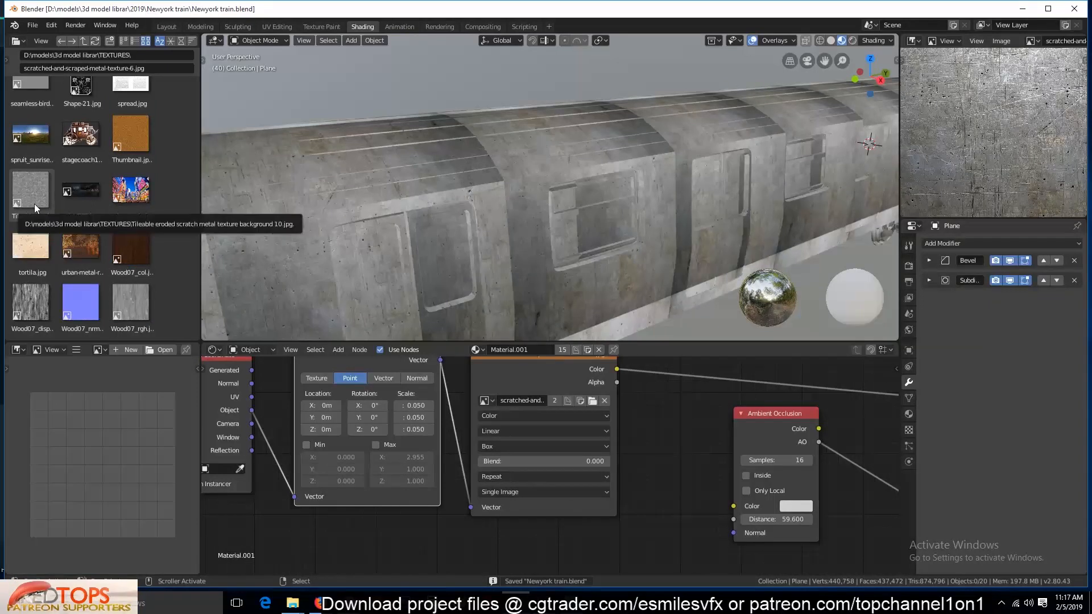
pyautogui.moveTo(34, 203); pyautogui.dragTo(654, 428)
pyautogui.click(691, 473)
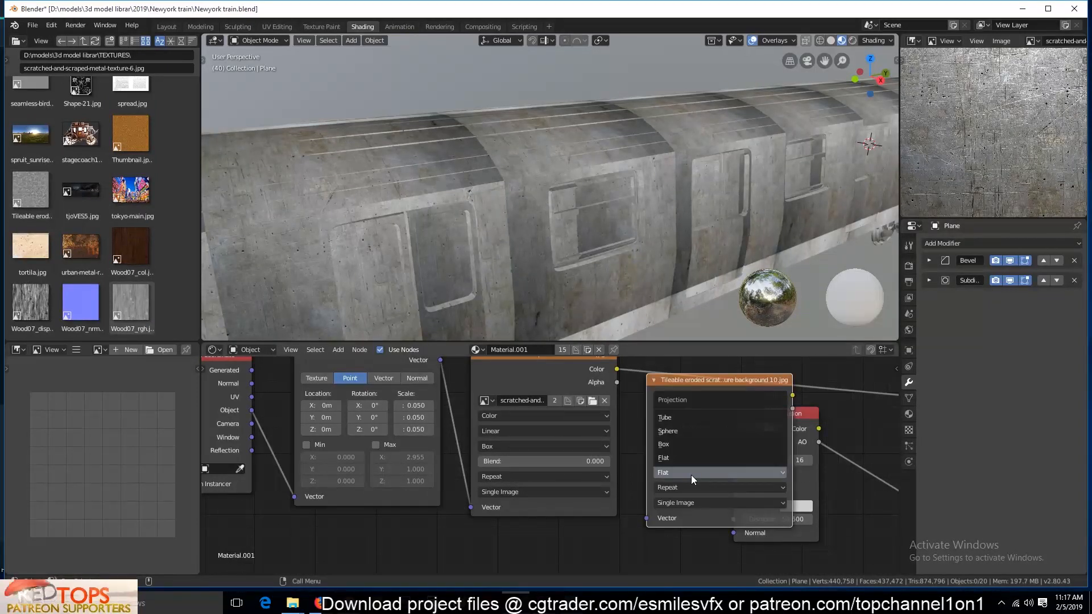
pyautogui.click(699, 444)
pyautogui.moveTo(440, 360); pyautogui.dragTo(560, 480)
pyautogui.moveTo(648, 529); pyautogui.dragTo(647, 532)
# Step: Replace the scratched-and-scraped texture node with the eroded scratch texture, preview it on the train, and save the file
pyautogui.click(582, 512)
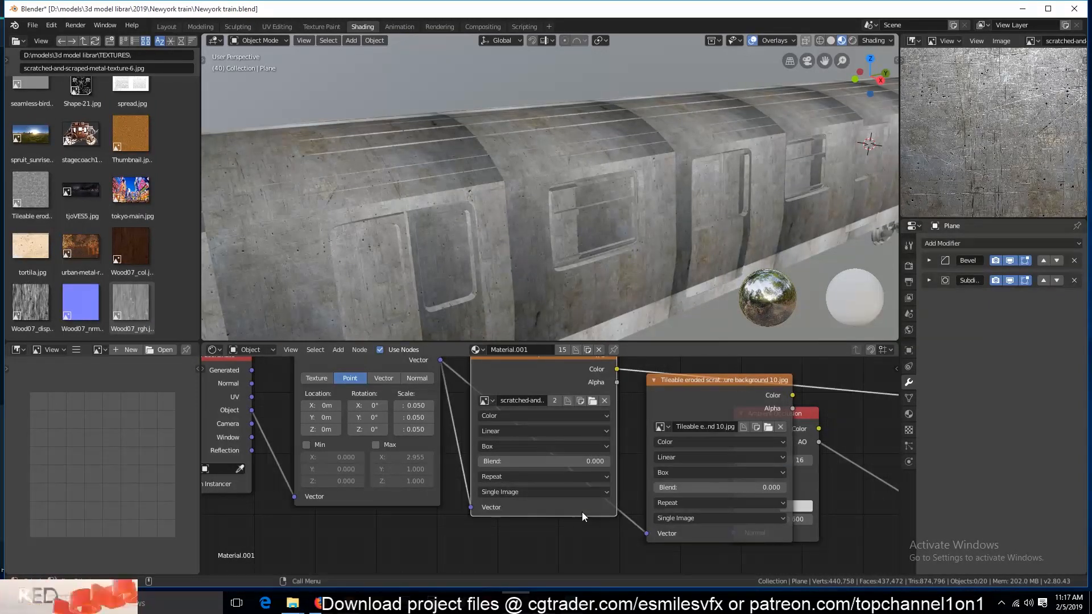
pyautogui.press('x')
pyautogui.moveTo(715, 394); pyautogui.dragTo(479, 422)
pyautogui.scroll(-3, 608, 420)
pyautogui.keyDown('ctrl'); pyautogui.keyDown('shift'); pyautogui.click(576, 431); pyautogui.keyUp('shift'); pyautogui.keyUp('ctrl')
pyautogui.hotkey('ctrl', 's')
# Step: Insert a ColorRamp after the eroded scratch texture, move its black stop to about 0.095, and save the file
pyautogui.scroll(3, 512, 425)
pyautogui.hotkey('shift', 'a')
pyautogui.moveTo(683, 483)
pyautogui.click(774, 290)
pyautogui.click(677, 374)
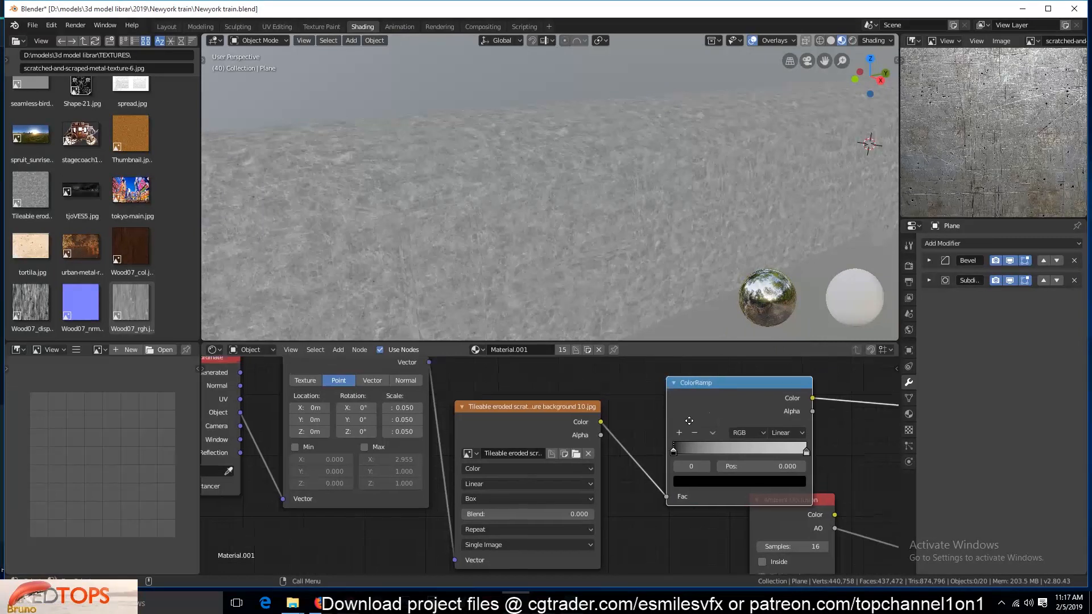
pyautogui.scroll(2, 626, 456)
pyautogui.moveTo(621, 459)
pyautogui.mouseDown()
pyautogui.moveTo(646, 456)
pyautogui.moveTo(633, 457)
pyautogui.mouseUp()
pyautogui.scroll(-4, 515, 439)
pyautogui.moveTo(558, 435); pyautogui.dragTo(525, 414, button='middle')
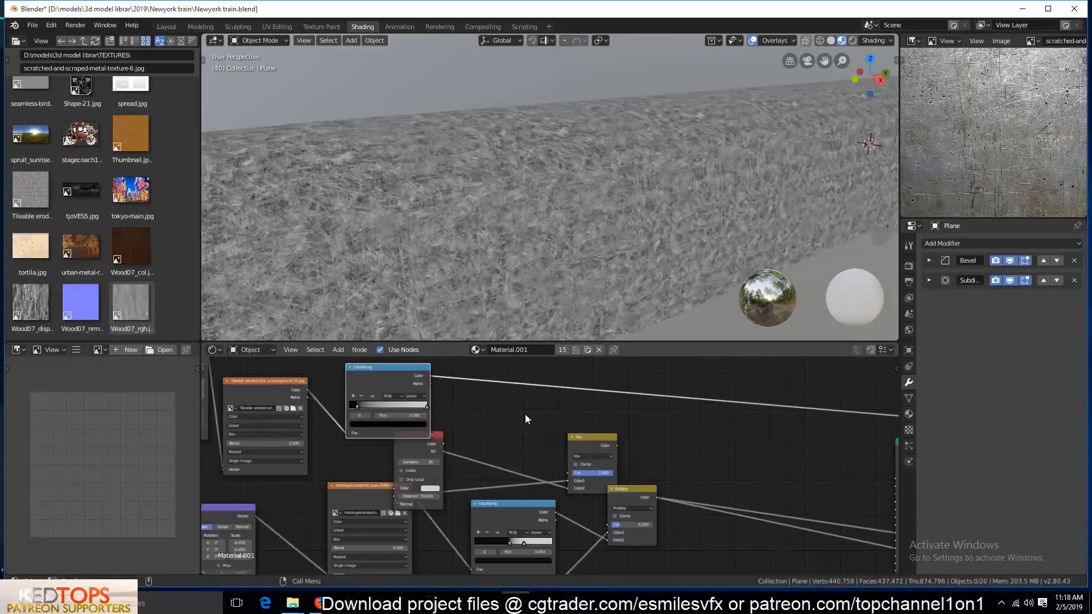
pyautogui.scroll(-5, 524, 414)
pyautogui.hotkey('ctrl', 's')
# Step: Duplicate the Multiply node, combine the scratch ColorRamp with the first Multiply output in it, and preview the result
pyautogui.moveTo(624, 505); pyautogui.dragTo(561, 463, button='middle')
pyautogui.scroll(4, 561, 463)
pyautogui.moveTo(547, 436); pyautogui.dragTo(531, 472)
pyautogui.hotkey('shift', 'd')
pyautogui.click(688, 387)
pyautogui.moveTo(597, 446); pyautogui.dragTo(610, 443)
pyautogui.moveTo(457, 404); pyautogui.dragTo(477, 463, button='middle')
pyautogui.moveTo(368, 383); pyautogui.dragTo(633, 500)
pyautogui.keyDown('ctrl'); pyautogui.keyDown('shift'); pyautogui.click(644, 467); pyautogui.keyUp('shift'); pyautogui.keyUp('ctrl')
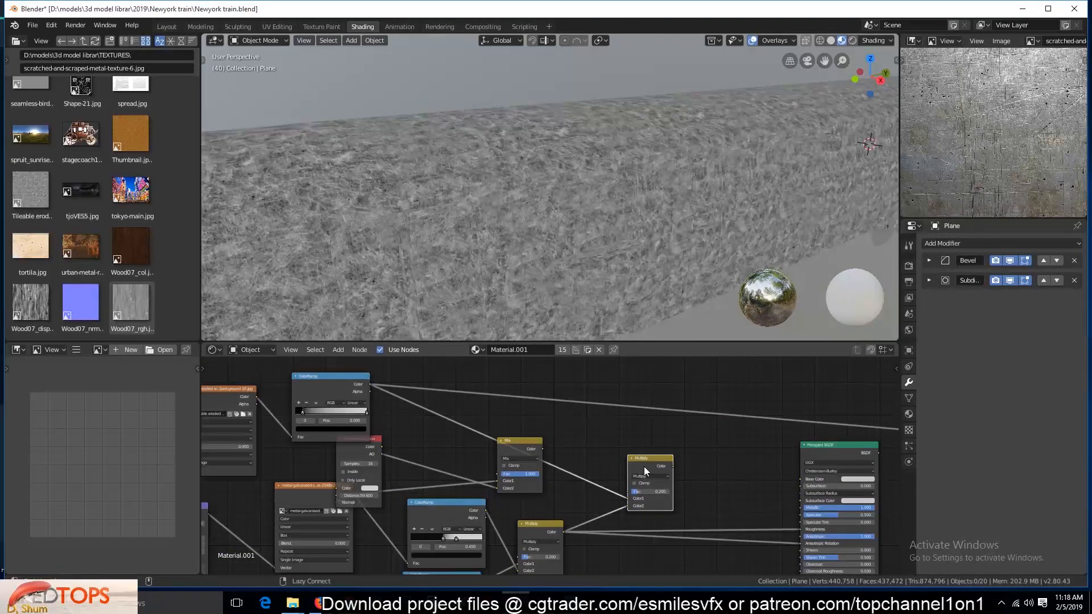
# Step: Try a factor of 0 on the second Multiply node and save the file
pyautogui.moveTo(577, 220); pyautogui.dragTo(562, 207, button='middle')
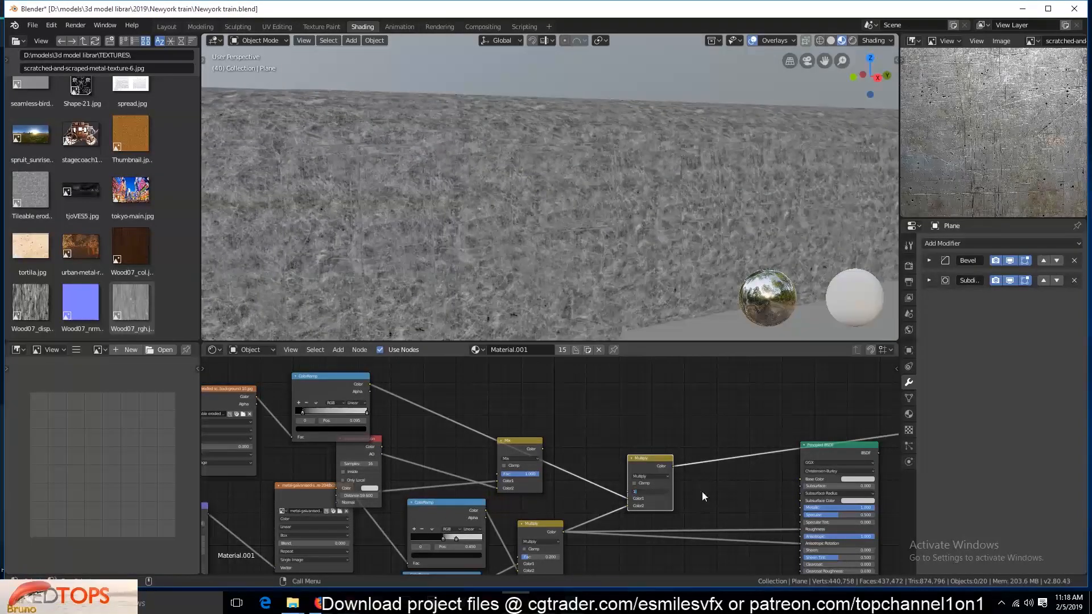
pyautogui.scroll(4, 601, 296)
pyautogui.scroll(1, 674, 462)
pyautogui.moveTo(578, 373); pyautogui.dragTo(538, 465, button='middle')
pyautogui.scroll(-1, 537, 465)
pyautogui.moveTo(537, 465); pyautogui.dragTo(529, 506, button='middle')
pyautogui.scroll(1, 596, 449)
pyautogui.write('0')
pyautogui.press('Return')
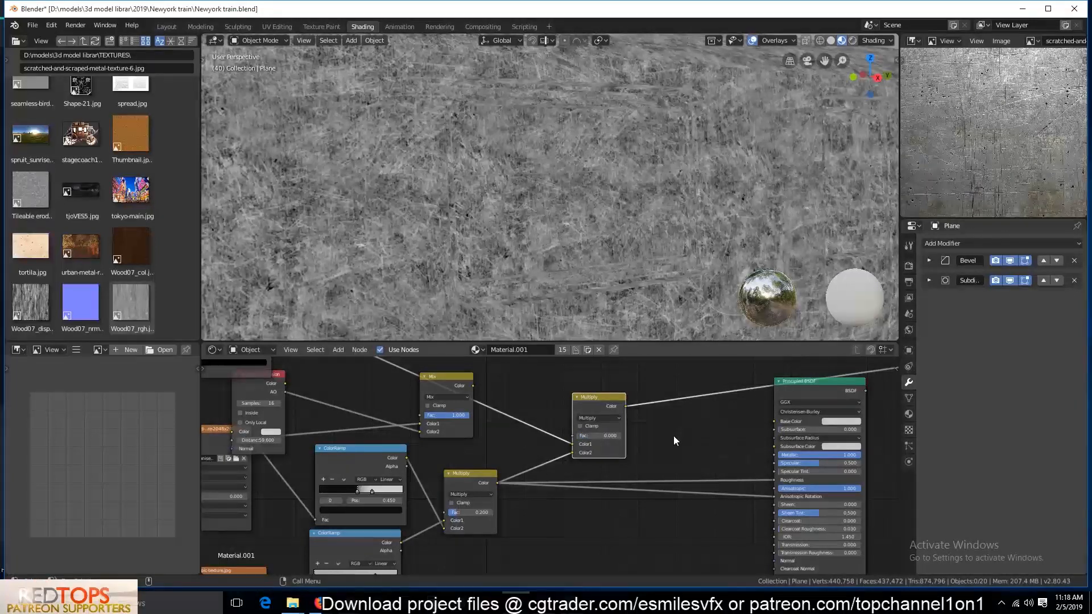
pyautogui.hotkey('ctrl', 's')
# Step: Preview the first Multiply node's output on the train and save the file
pyautogui.scroll(-2, 480, 477)
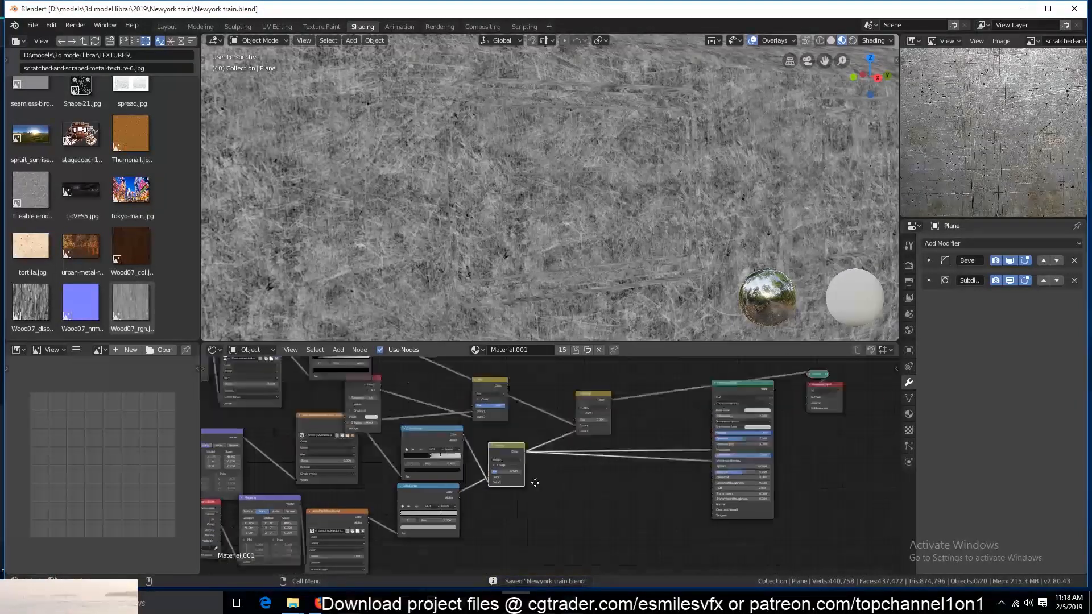
pyautogui.scroll(1, 493, 473)
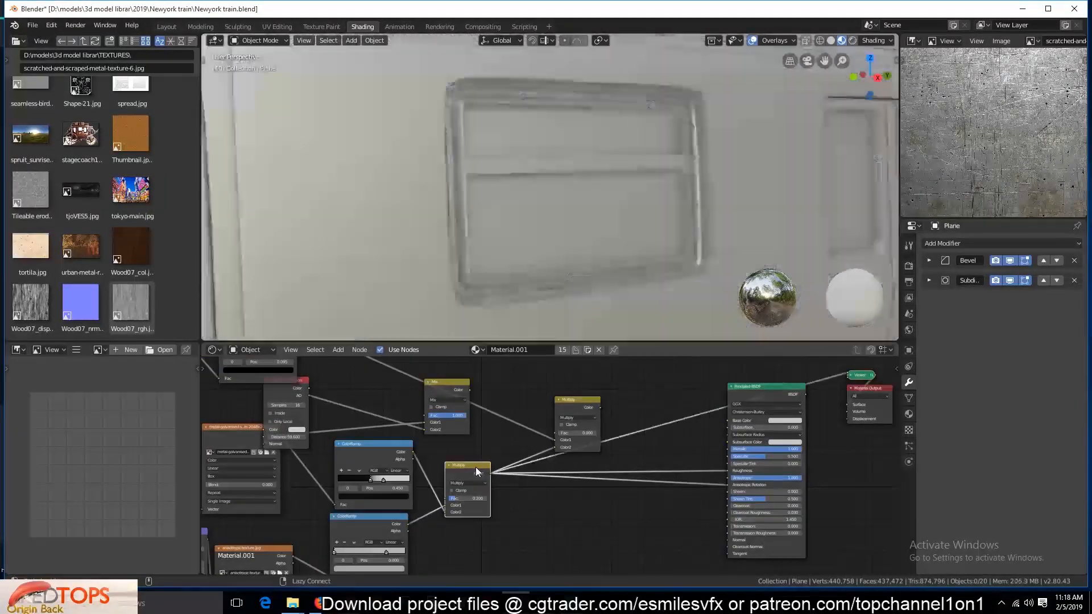
pyautogui.click(558, 338)
pyautogui.hotkey('ctrl', 's')
# Step: Set the second Multiply node's factor to 1, change its blend type to Screen, and save the file
pyautogui.scroll(2, 572, 444)
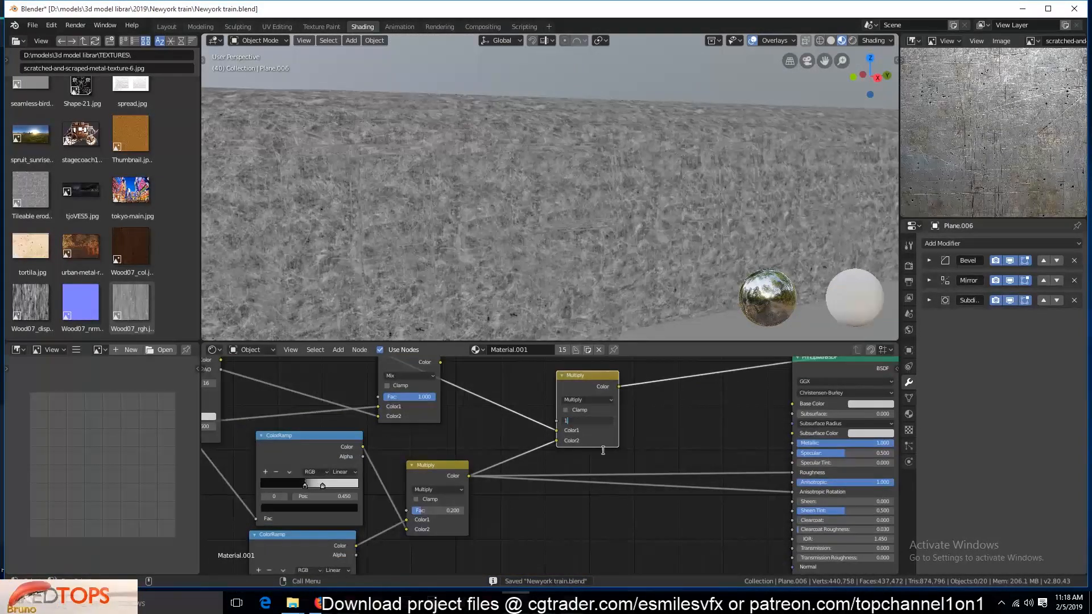
pyautogui.press('Return')
pyautogui.click(595, 401)
pyautogui.click(591, 374)
pyautogui.click(594, 401)
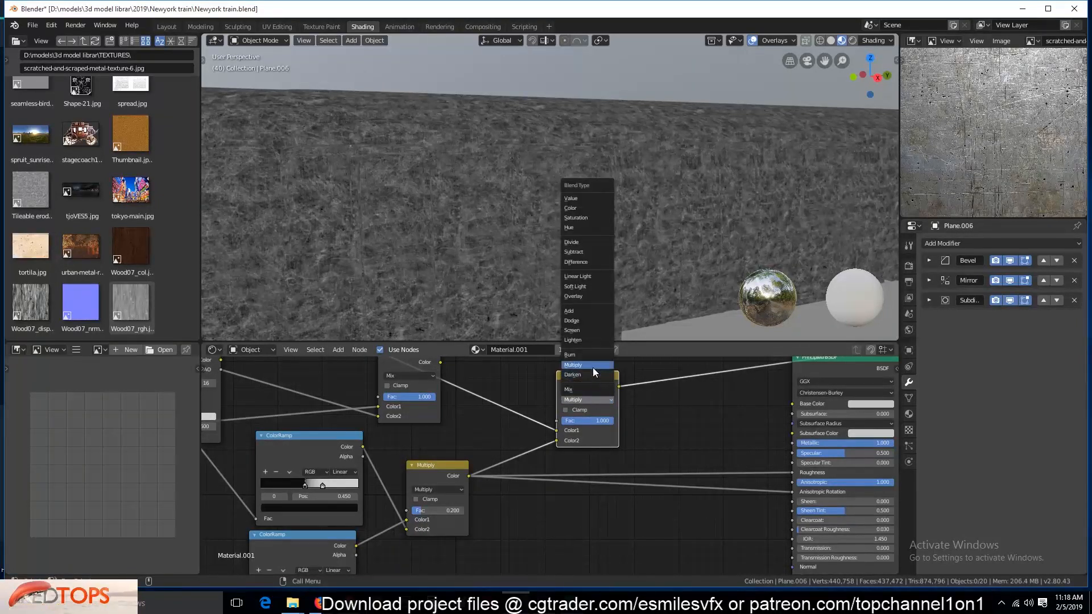
pyautogui.click(586, 331)
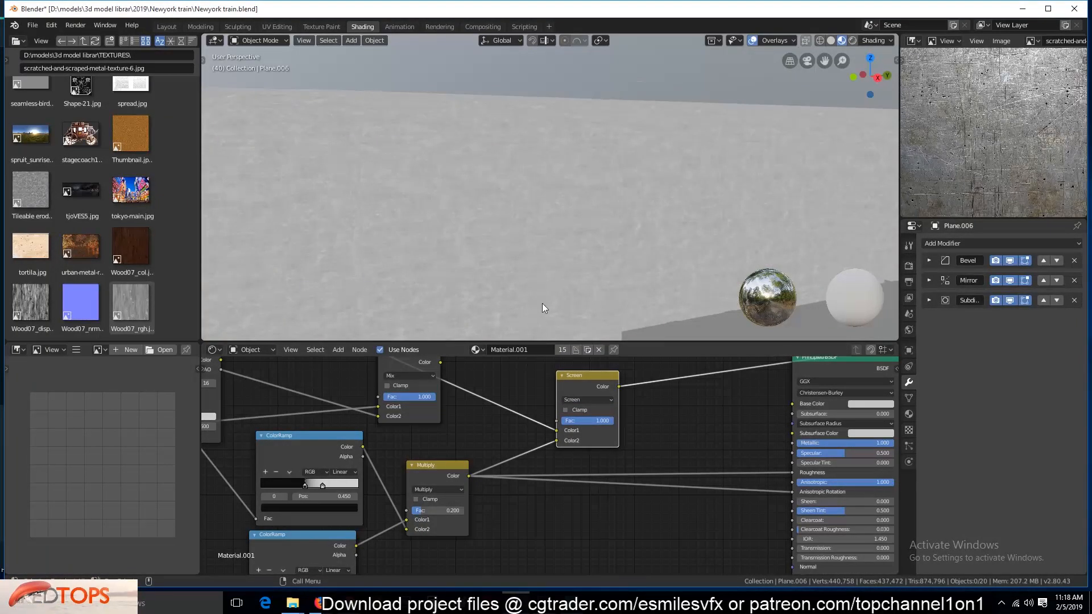
pyautogui.hotkey('ctrl', 's')
# Step: Set the Screen factor to 0.345 and the Multiply factor to 0.364, comparing the previews of both nodes
pyautogui.moveTo(603, 421); pyautogui.dragTo(579, 421)
pyautogui.click(436, 471)
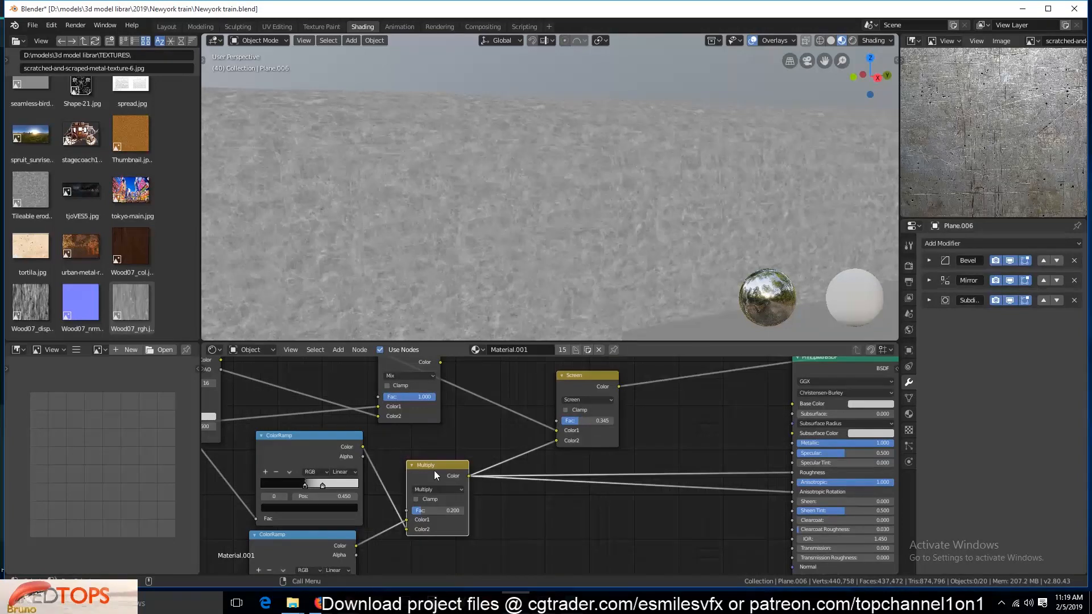
pyautogui.keyDown('ctrl'); pyautogui.keyDown('shift'); pyautogui.click(435, 471); pyautogui.keyUp('shift'); pyautogui.keyUp('ctrl')
pyautogui.keyDown('ctrl'); pyautogui.keyDown('shift'); pyautogui.click(582, 390); pyautogui.keyUp('shift'); pyautogui.keyUp('ctrl')
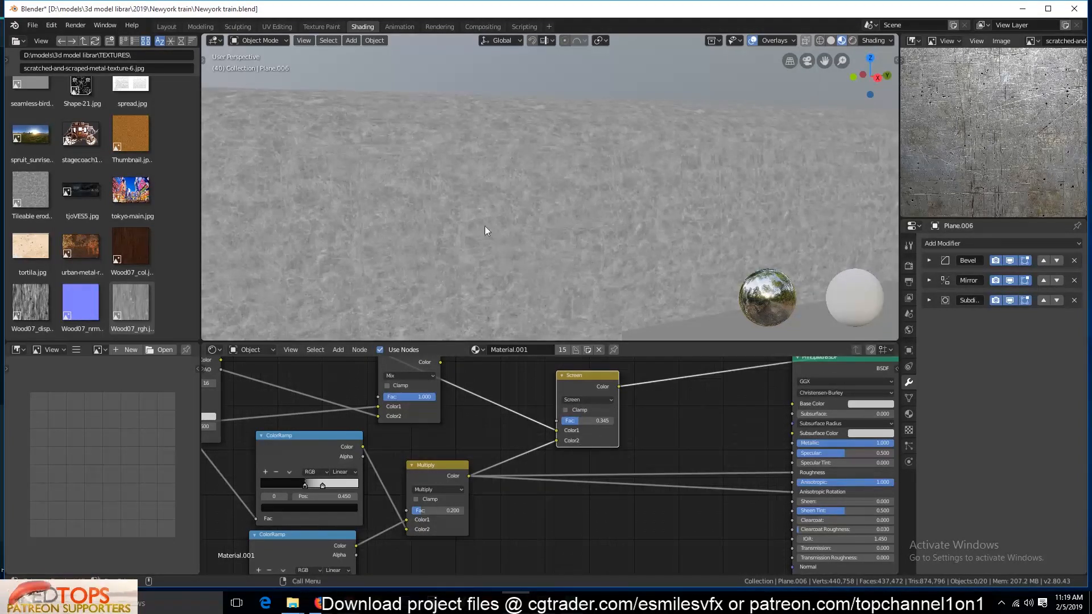
pyautogui.moveTo(514, 483); pyautogui.dragTo(561, 510, button='middle')
pyautogui.moveTo(490, 500); pyautogui.dragTo(537, 511)
# Step: Connect the Screen output to the Principled BSDF's Roughness, Anisotropic and Anisotropic Rotation, and show the full shader on the train
pyautogui.click(617, 408)
pyautogui.moveTo(662, 410); pyautogui.dragTo(836, 506)
pyautogui.hotkey('ctrl', 's')
pyautogui.keyDown('ctrl'); pyautogui.keyDown('shift'); pyautogui.click(856, 387); pyautogui.keyUp('shift'); pyautogui.keyUp('ctrl')
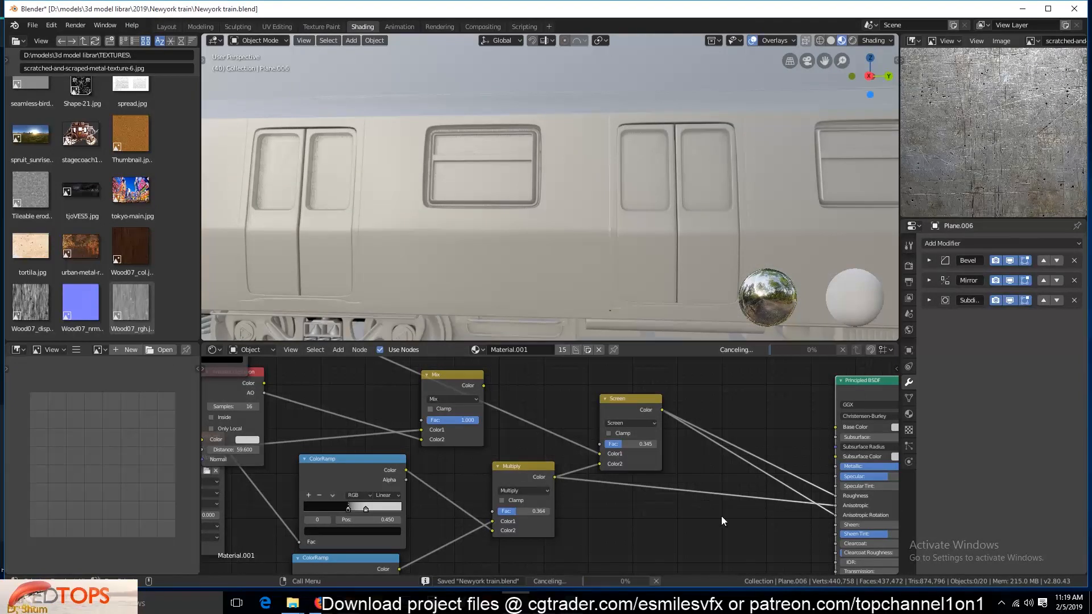
pyautogui.moveTo(661, 409); pyautogui.dragTo(835, 505)
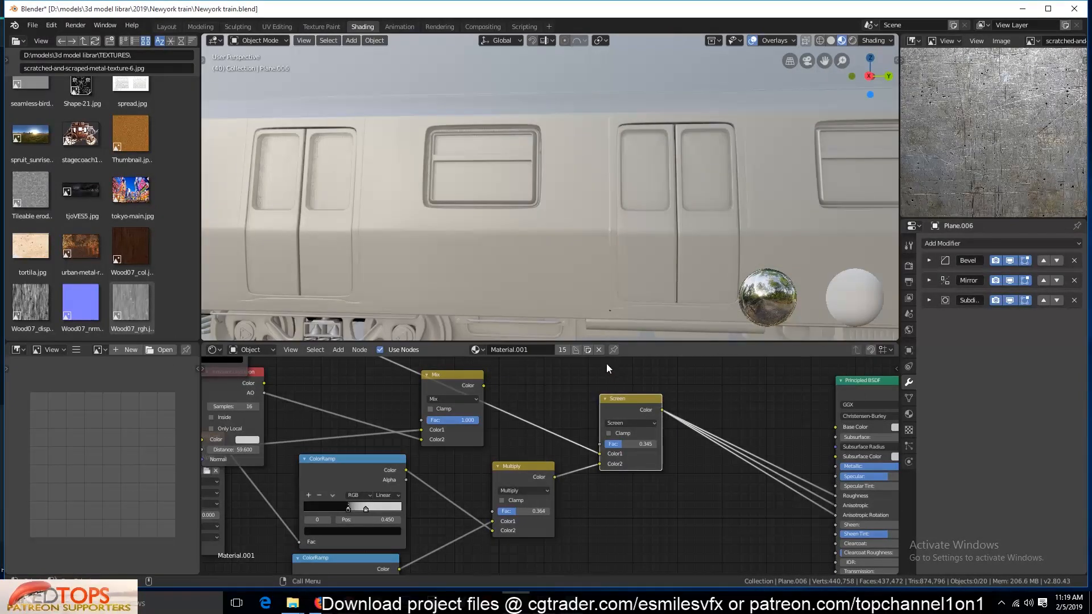
# Step: Raise the Screen node's factor to 1, check the metal on the train's front and side, and save the file
pyautogui.moveTo(514, 246); pyautogui.dragTo(633, 249, button='middle')
pyautogui.scroll(-4, 613, 246)
pyautogui.scroll(4, 613, 245)
pyautogui.hotkey('ctrl', 's')
pyautogui.scroll(4, 643, 478)
pyautogui.moveTo(643, 478); pyautogui.dragTo(485, 498, button='middle')
pyautogui.moveTo(489, 456); pyautogui.dragTo(547, 456)
pyautogui.moveTo(562, 239); pyautogui.dragTo(569, 273, button='middle')
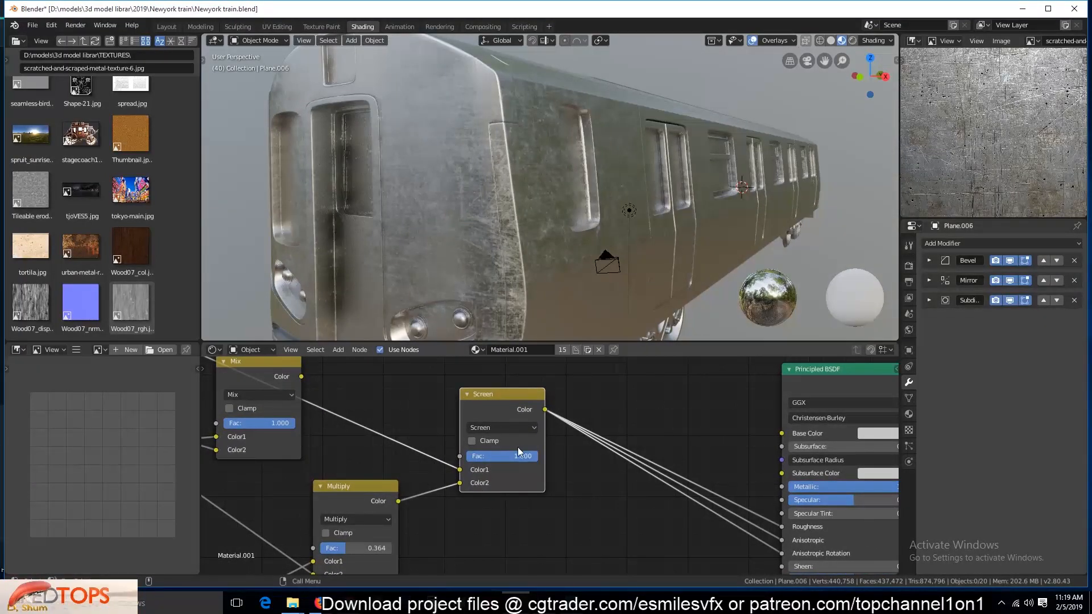
pyautogui.hotkey('ctrl', 's')
# Step: Try a lighter colour for the scratch ColorRamp's black stop and return it to black
pyautogui.moveTo(540, 255); pyautogui.dragTo(615, 220, button='middle')
pyautogui.scroll(6, 572, 235)
pyautogui.moveTo(515, 439); pyautogui.dragTo(790, 544, button='middle')
pyautogui.moveTo(448, 479); pyautogui.dragTo(658, 502, button='middle')
pyautogui.click(362, 464)
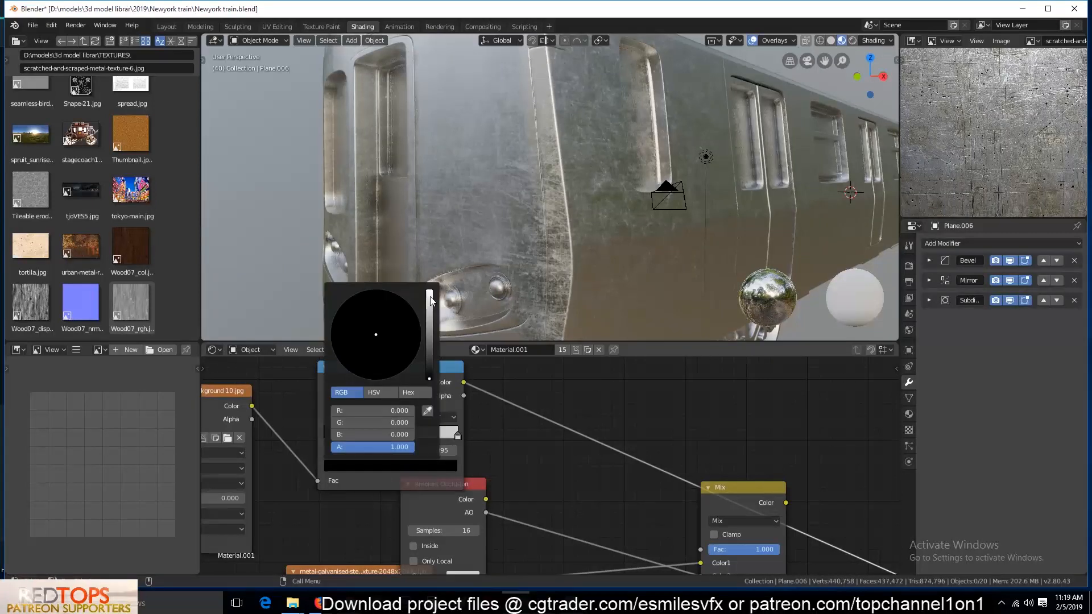
pyautogui.click(429, 301)
pyautogui.moveTo(429, 299); pyautogui.dragTo(429, 378)
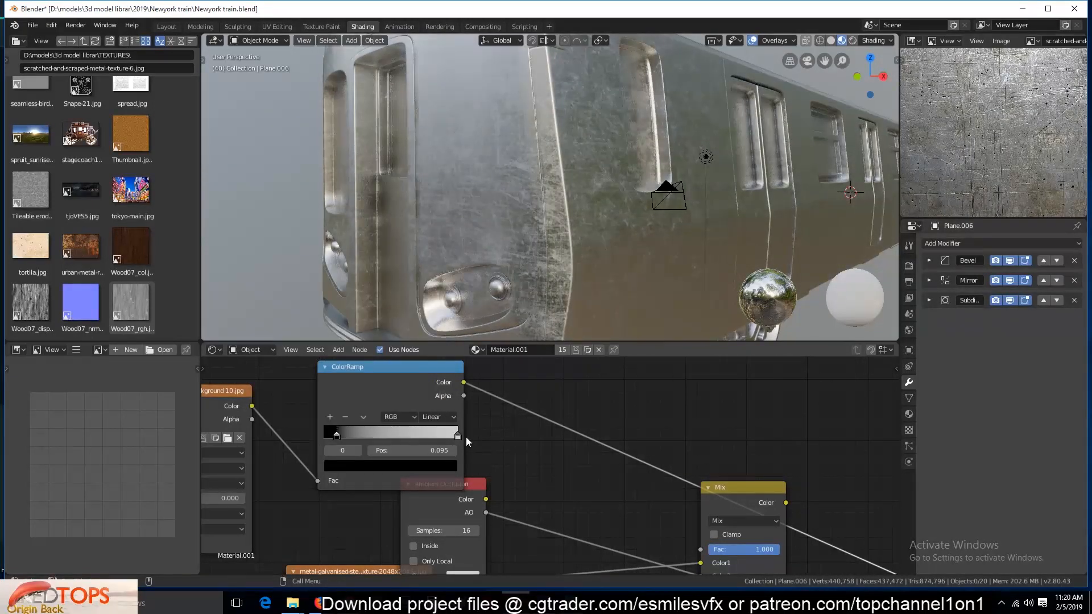
# Step: Darken the scratch ColorRamp's white stop to grey with RGB values of 0.249 and save the file
pyautogui.click(458, 436)
pyautogui.click(454, 464)
pyautogui.click(426, 466)
pyautogui.moveTo(428, 329)
pyautogui.mouseDown()
pyautogui.moveTo(429, 318)
pyautogui.moveTo(429, 375)
pyautogui.moveTo(429, 333)
pyautogui.mouseUp()
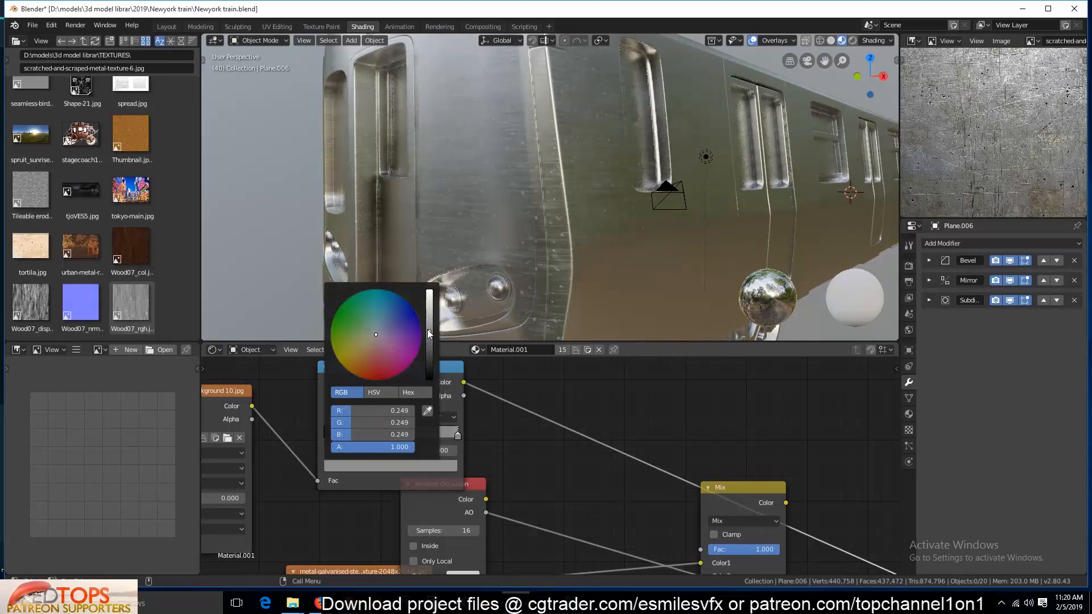
pyautogui.scroll(-4, 615, 195)
pyautogui.scroll(5, 647, 180)
pyautogui.moveTo(615, 195); pyautogui.dragTo(849, 113, button='middle')
pyautogui.scroll(-4, 540, 210)
pyautogui.scroll(4, 546, 200)
pyautogui.scroll(-3, 550, 200)
pyautogui.hotkey('ctrl', 's')
# Step: Show the 00.RGB_color train reference photo in the image viewer and compare it with the model's front
pyautogui.scroll(2, 555, 186)
pyautogui.click(1033, 43)
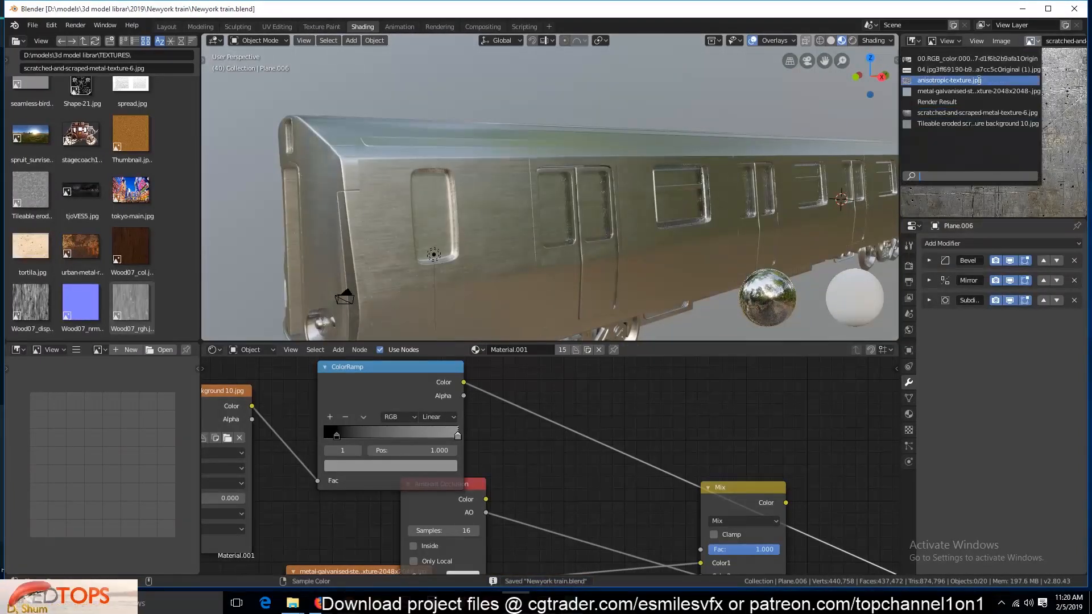
pyautogui.click(970, 61)
pyautogui.moveTo(521, 206); pyautogui.dragTo(568, 192, button='middle')
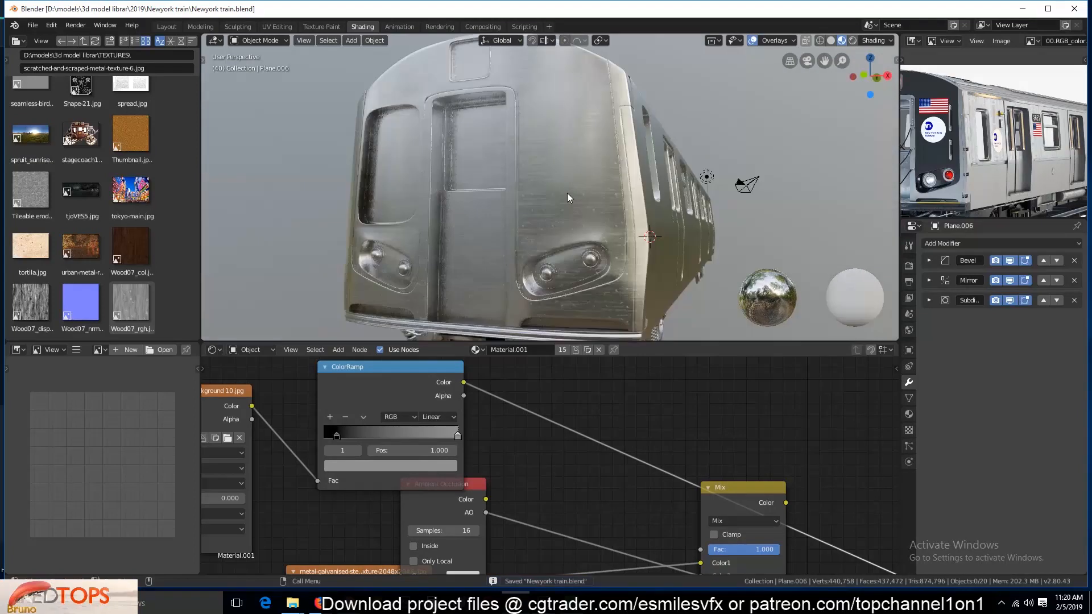
# Step: Enable Simplify with a viewport Max Subdivision of 0, save the file, and open the train's front mesh for editing
pyautogui.click(909, 266)
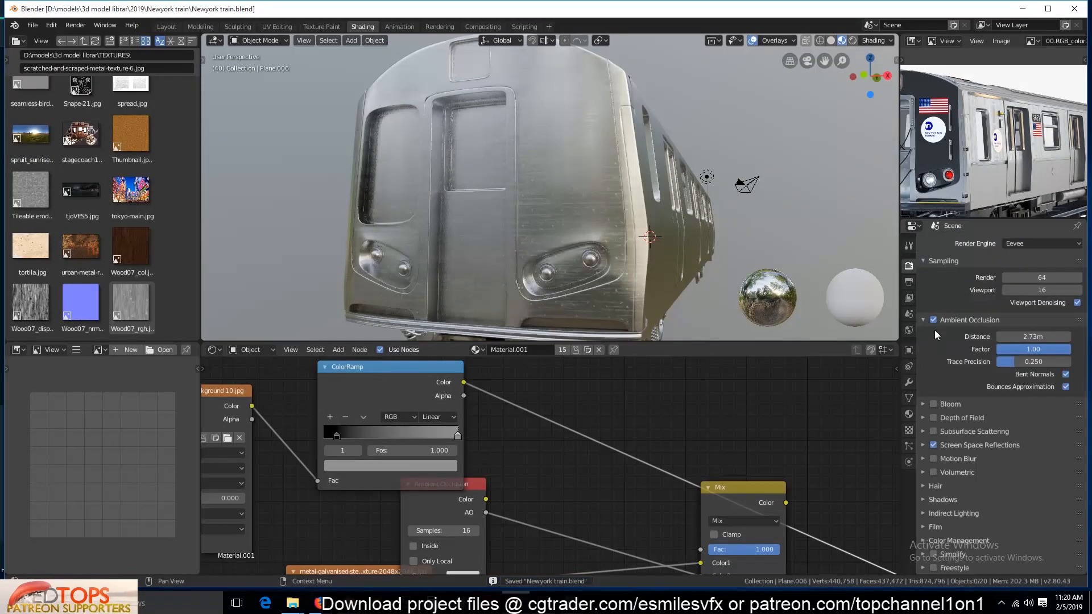
pyautogui.click(925, 320)
pyautogui.click(924, 261)
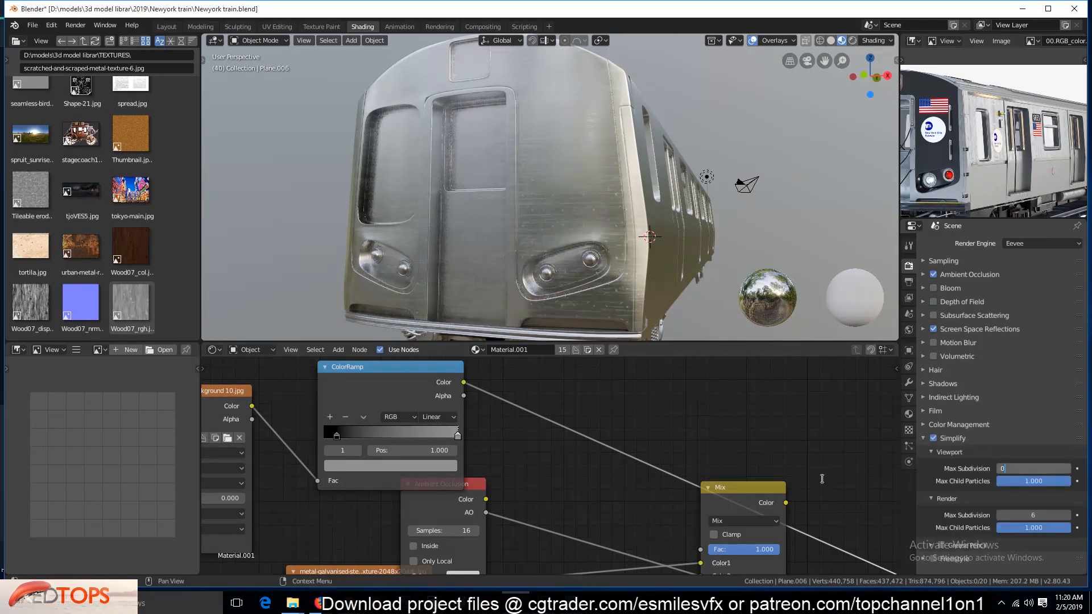
pyautogui.press('Return')
pyautogui.hotkey('ctrl', 's')
pyautogui.press('Tab')
pyautogui.keyDown('alt'); pyautogui.click(549, 116); pyautogui.keyUp('alt')
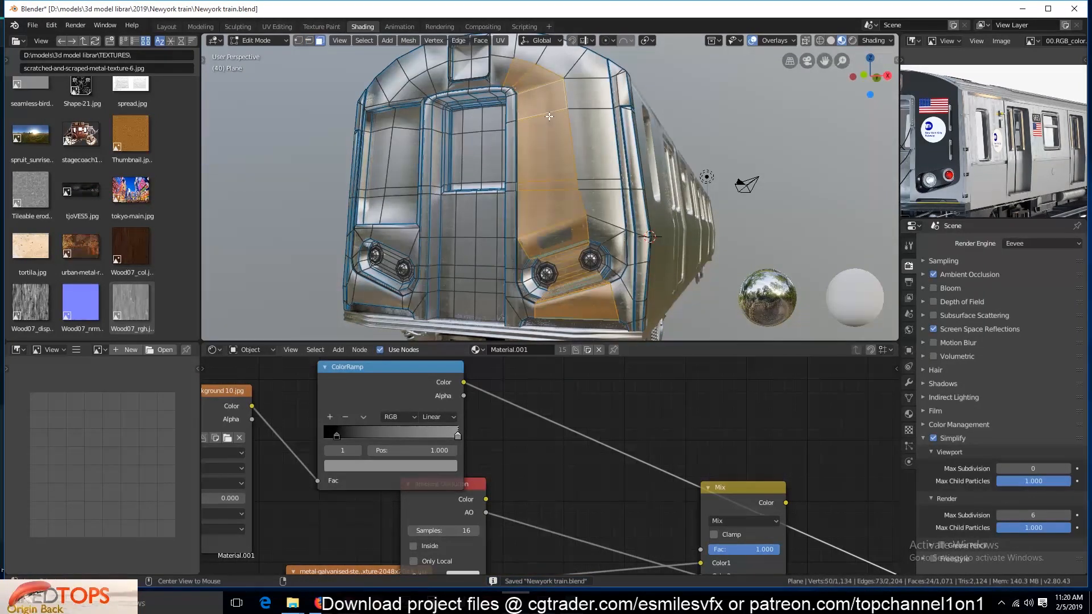
pyautogui.click(597, 142)
pyautogui.moveTo(589, 169)
pyautogui.mouseDown(button='middle')
pyautogui.moveTo(593, 209)
pyautogui.moveTo(595, 191)
pyautogui.mouseUp(button='middle')
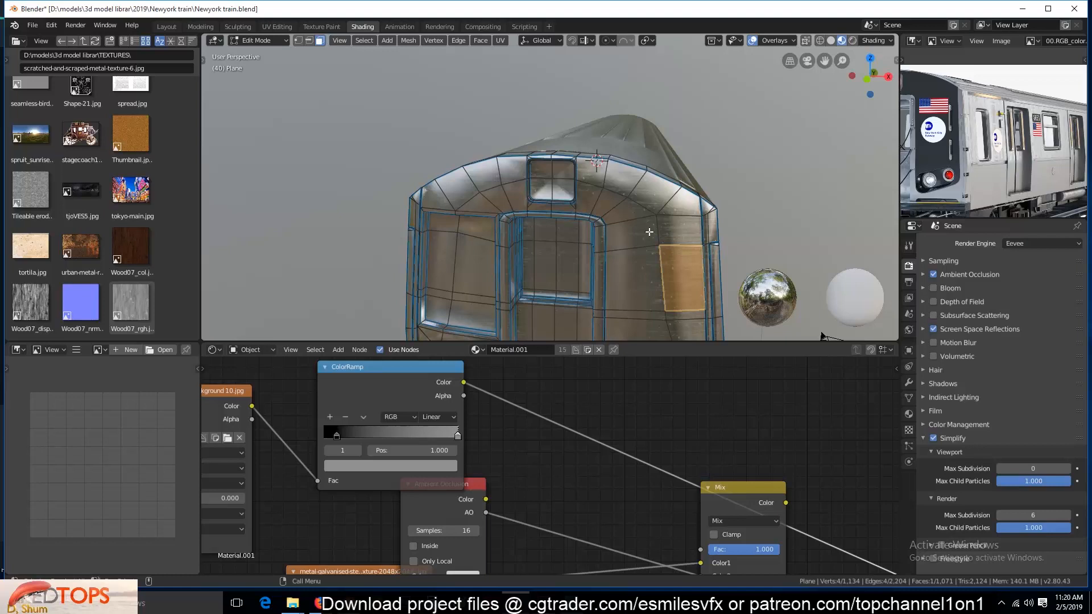
pyautogui.moveTo(650, 232); pyautogui.dragTo(615, 199, button='middle')
pyautogui.click(584, 185)
pyautogui.hotkey('ctrl', 'l')
pyautogui.keyDown('alt'); pyautogui.click(623, 183); pyautogui.keyUp('alt')
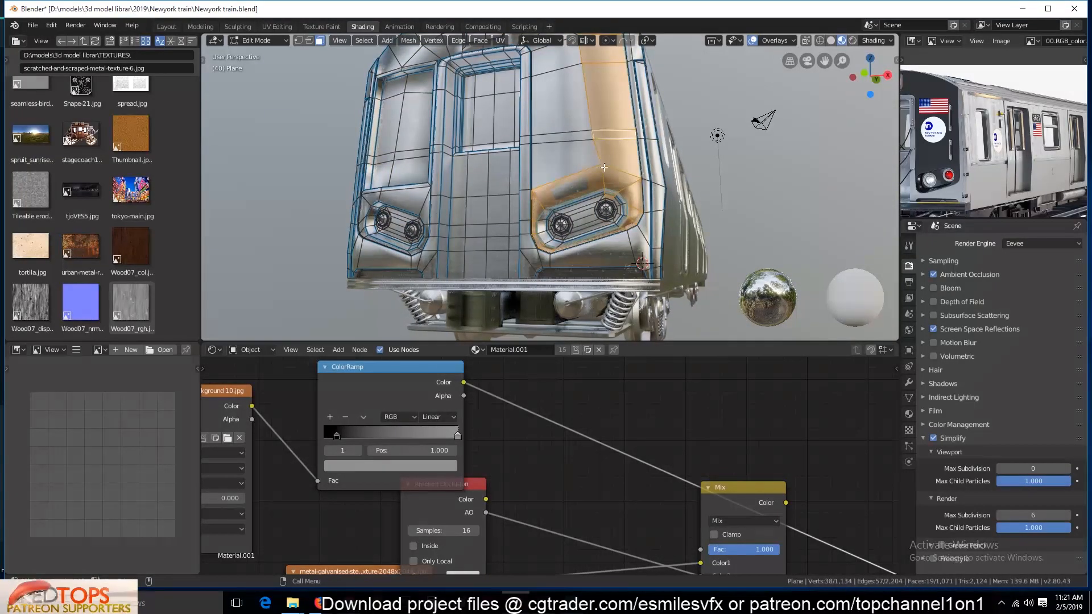
pyautogui.moveTo(615, 144); pyautogui.dragTo(622, 190, button='middle')
pyautogui.keyDown('alt'); pyautogui.keyDown('shift'); pyautogui.click(622, 190); pyautogui.keyUp('shift'); pyautogui.keyUp('alt')
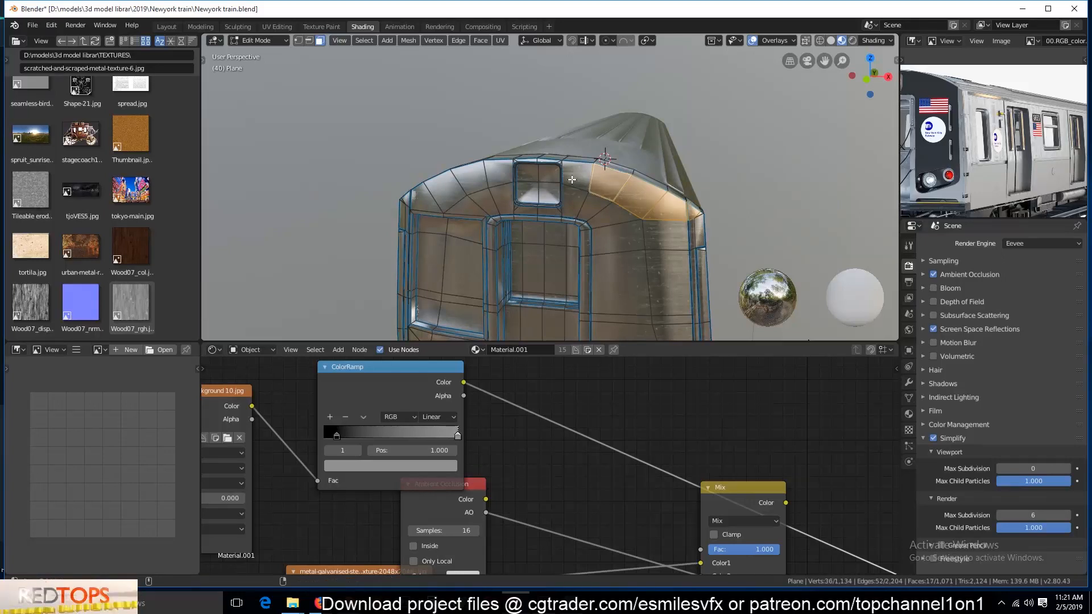
pyautogui.click(597, 215)
pyautogui.moveTo(612, 226); pyautogui.dragTo(601, 194, button='middle')
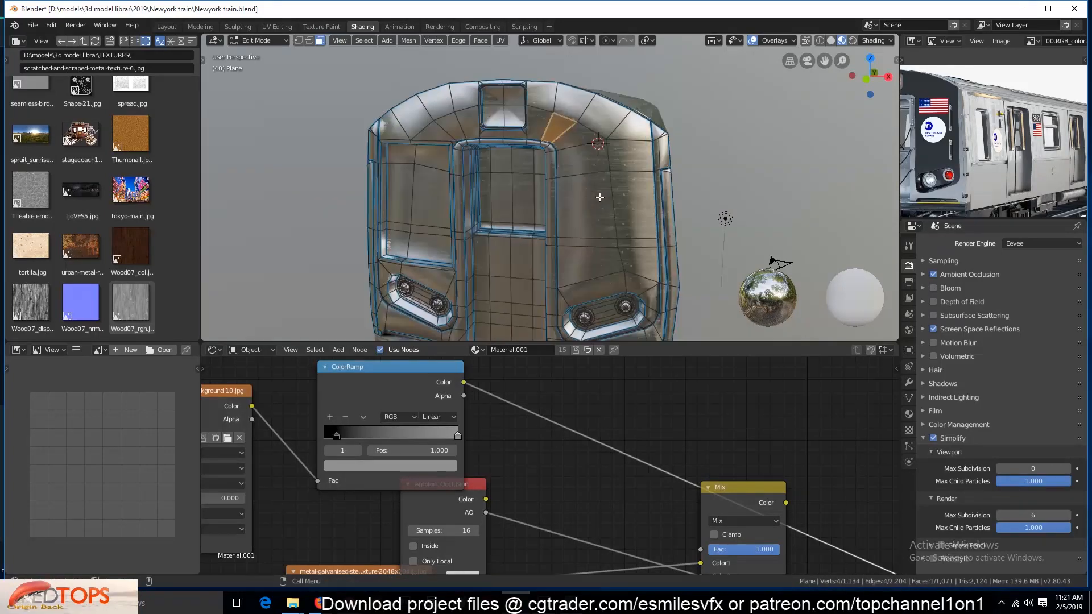
# Step: Select the front panels from vertex loops grown outward, and add the face loops between the left window and headlight recess
pyautogui.press('1')
pyautogui.keyDown('alt'); pyautogui.click(609, 167); pyautogui.keyUp('alt')
pyautogui.keyDown('alt'); pyautogui.keyDown('shift'); pyautogui.click(575, 124); pyautogui.keyUp('shift'); pyautogui.keyUp('alt')
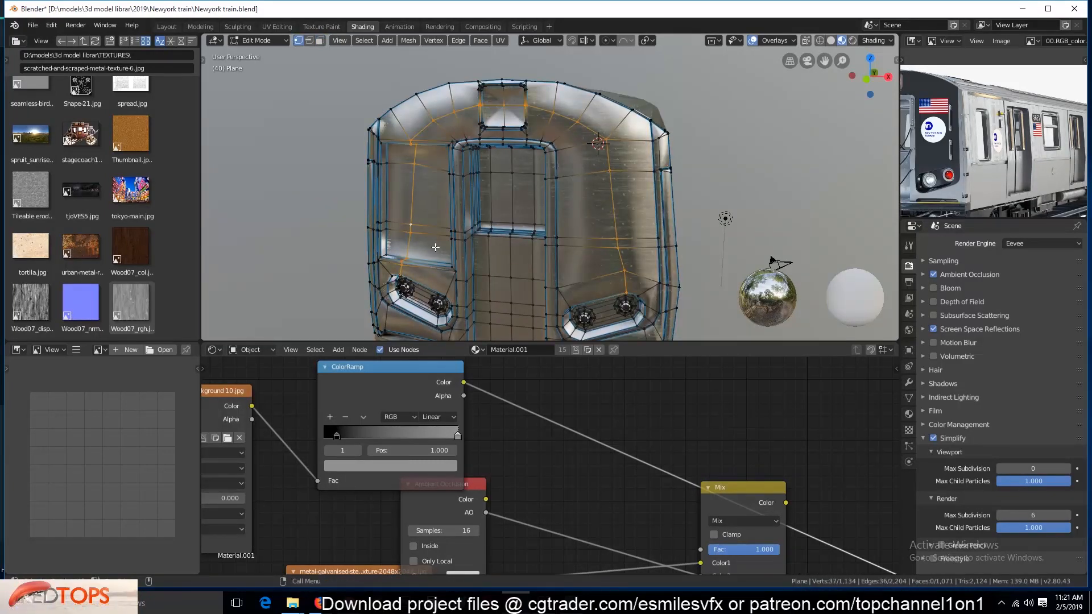
pyautogui.press('ctrl+KP_Add')
pyautogui.moveTo(436, 246); pyautogui.dragTo(573, 264, button='middle')
pyautogui.press('2')
pyautogui.press('3')
pyautogui.scroll(5, 573, 264)
pyautogui.keyDown('alt'); pyautogui.keyDown('shift'); pyautogui.click(600, 295); pyautogui.keyUp('shift'); pyautogui.keyUp('alt')
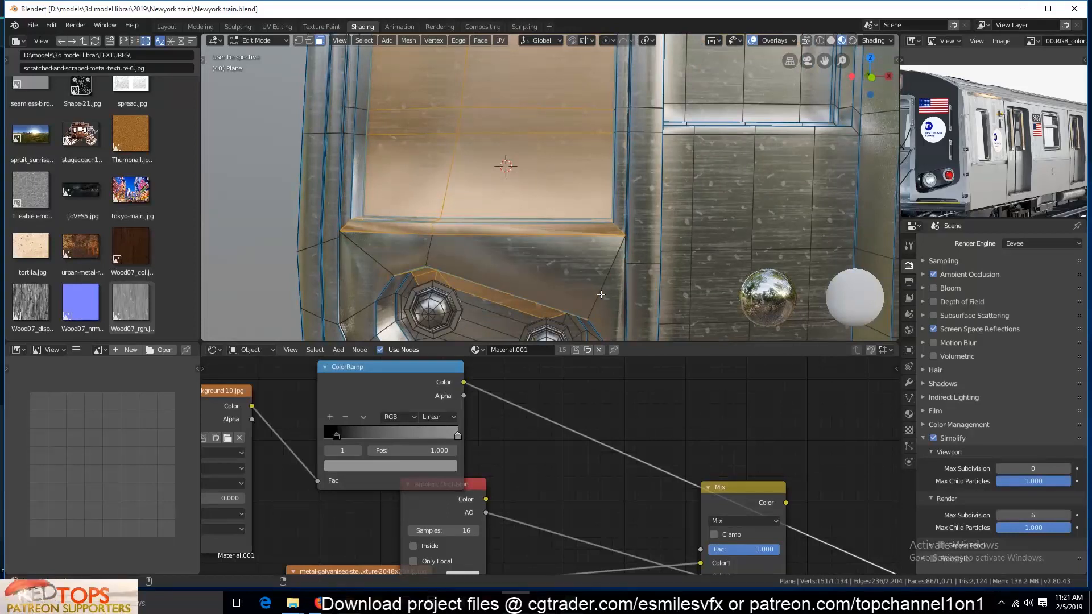
pyautogui.keyDown('alt'); pyautogui.keyDown('shift'); pyautogui.click(582, 261); pyautogui.keyUp('shift'); pyautogui.keyUp('alt')
# Step: Compare the front with the reference photo, add the left front window's surrounding face loop to the selection, and save the file
pyautogui.press('Tab')
pyautogui.scroll(-5, 388, 170)
pyautogui.moveTo(388, 170); pyautogui.dragTo(319, 142, button='middle')
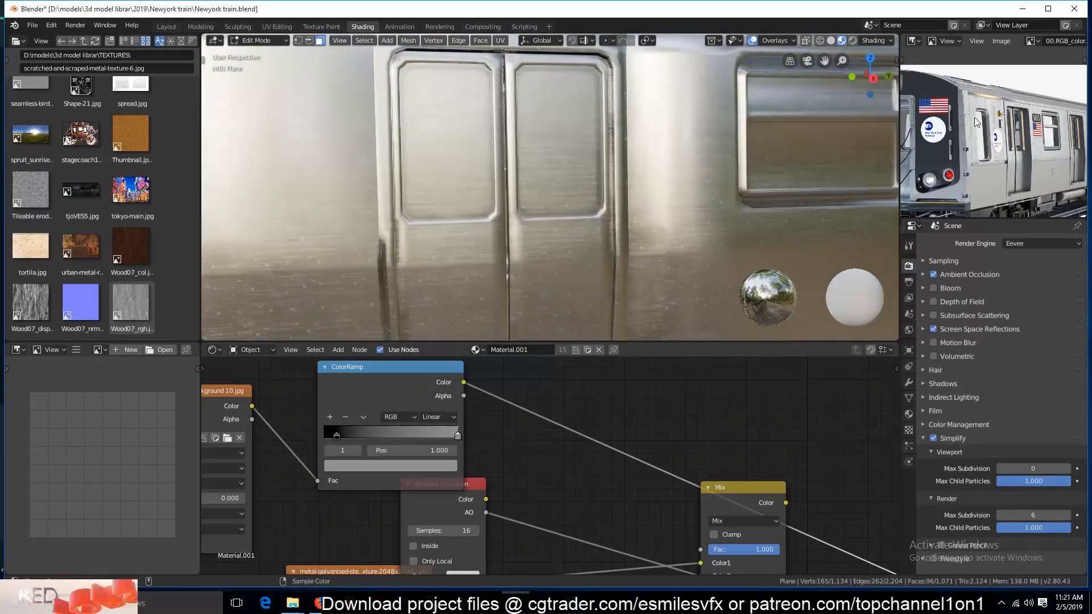
pyautogui.moveTo(933, 142); pyautogui.dragTo(1041, 145, button='middle')
pyautogui.scroll(-4, 512, 193)
pyautogui.moveTo(392, 207); pyautogui.dragTo(618, 214, button='middle')
pyautogui.press('Tab')
pyautogui.scroll(6, 618, 214)
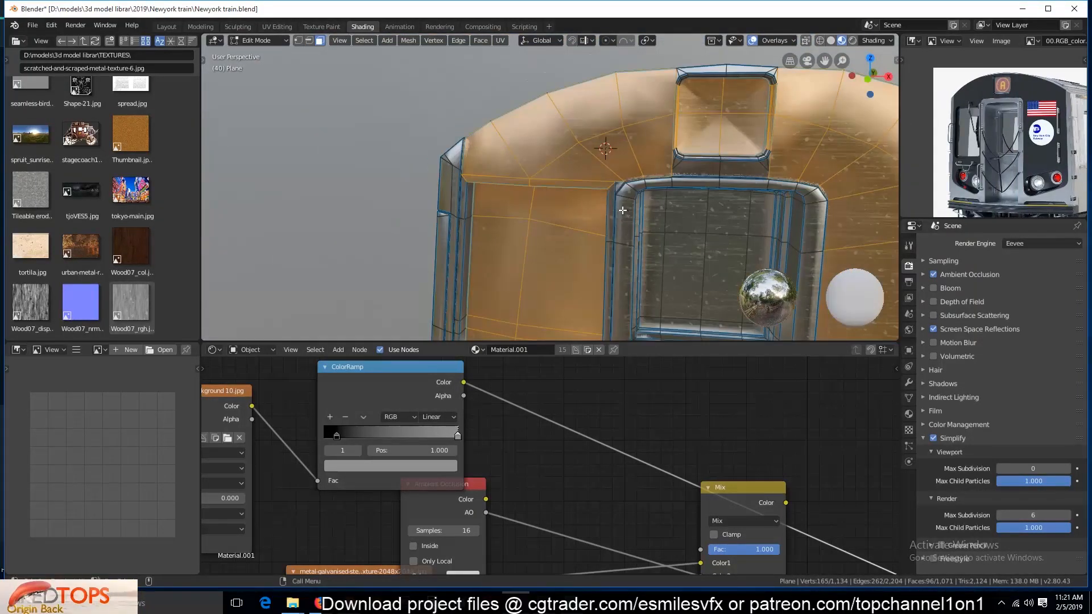
pyautogui.keyDown('alt'); pyautogui.keyDown('shift'); pyautogui.click(520, 149); pyautogui.keyUp('shift'); pyautogui.keyUp('alt')
pyautogui.keyDown('shift'); pyautogui.moveTo(666, 112); pyautogui.dragTo(555, 233, button='middle'); pyautogui.keyUp('shift')
pyautogui.hotkey('ctrl', 's')
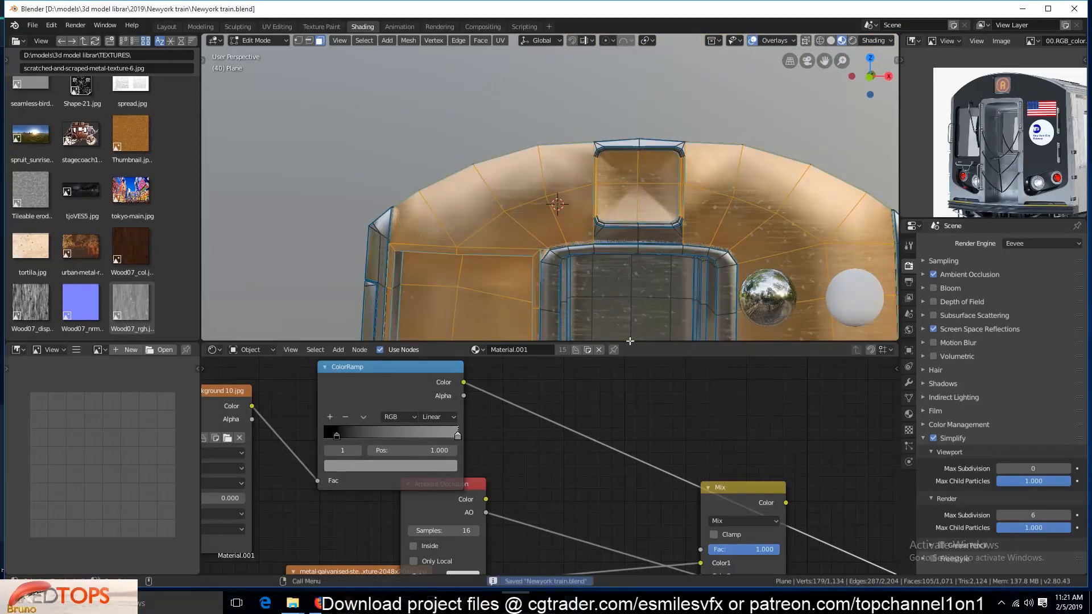
pyautogui.click(587, 351)
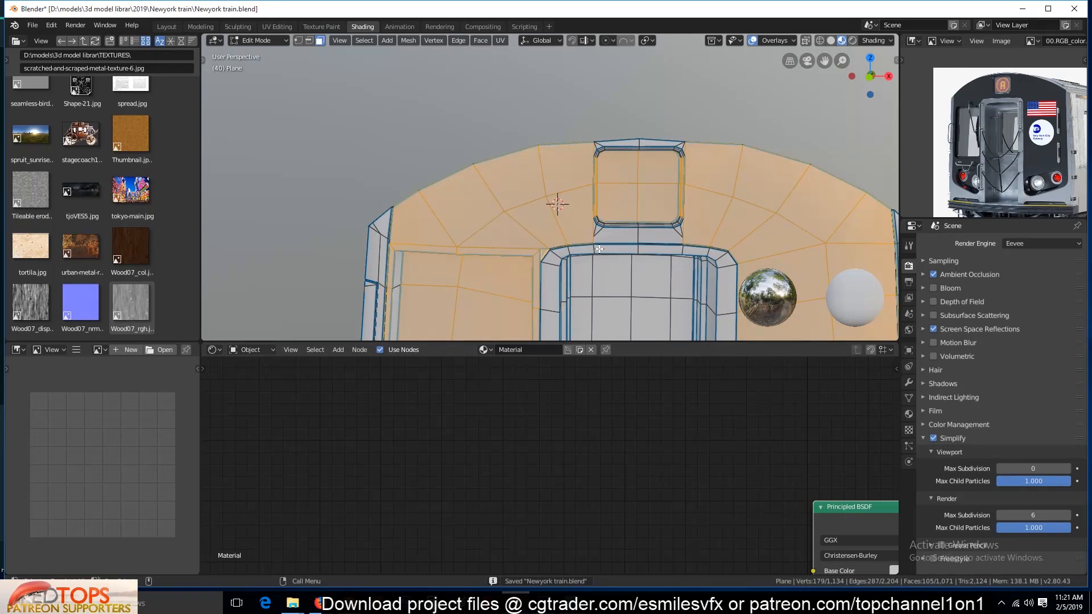
pyautogui.click(483, 349)
pyautogui.click(546, 377)
# Step: Add a second material slot with a new material, assign it to the selected front faces, and save the file
pyautogui.click(909, 414)
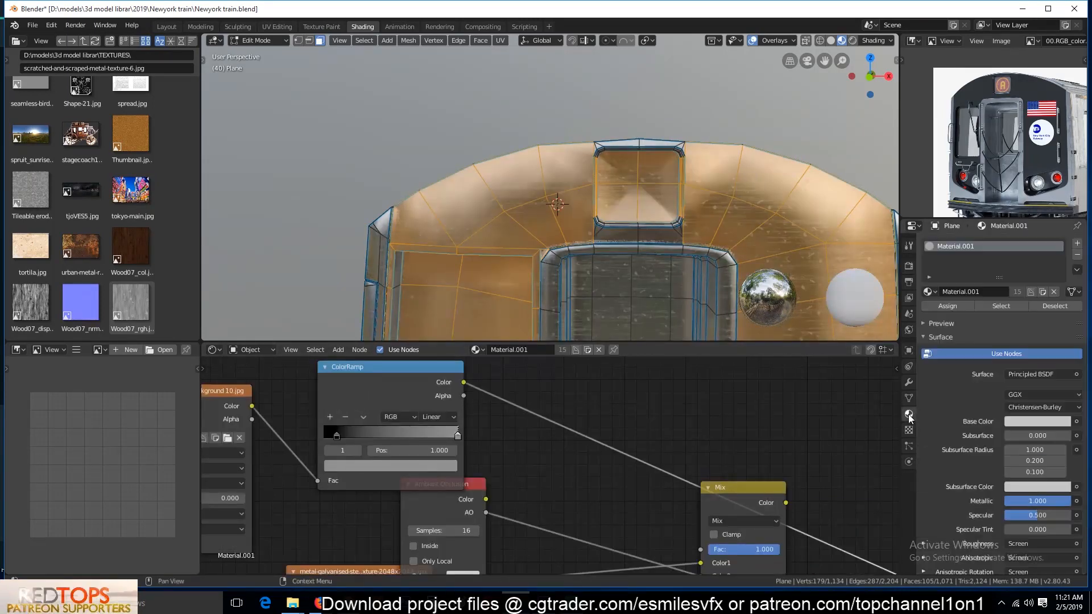
pyautogui.click(1077, 245)
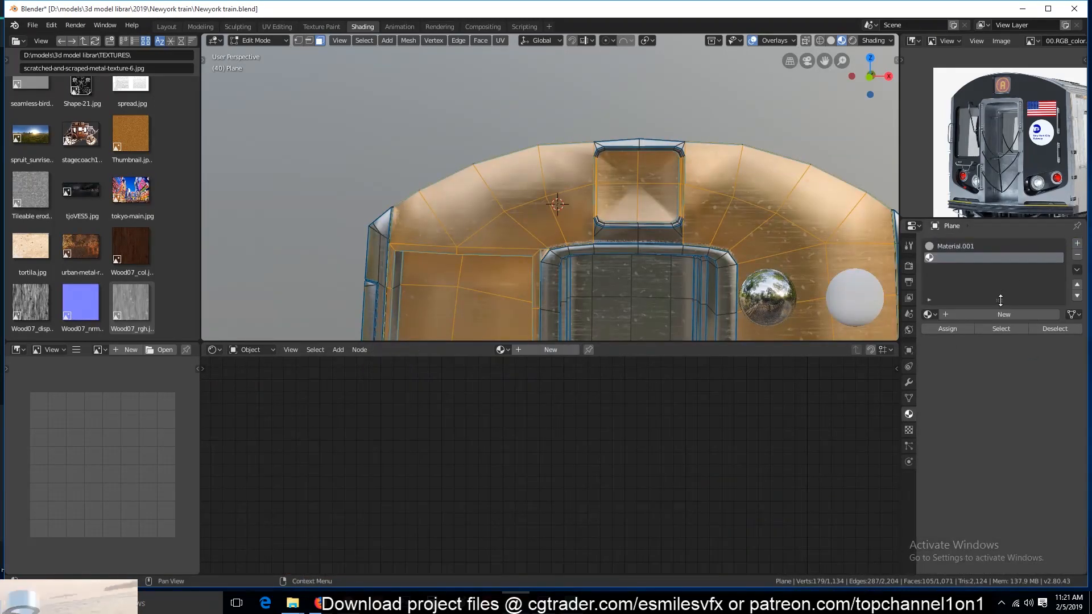
pyautogui.click(1000, 314)
pyautogui.click(961, 330)
pyautogui.scroll(-5, 599, 201)
pyautogui.moveTo(599, 201); pyautogui.dragTo(595, 223, button='middle')
pyautogui.press('Tab')
pyautogui.click(688, 189)
pyautogui.hotkey('ctrl', 's')
pyautogui.moveTo(694, 305); pyautogui.dragTo(696, 279, button='middle')
# Step: Give the new front material a black base colour, a roughness of 0.114 and a clearcoat of 1, and save the file
pyautogui.moveTo(842, 508); pyautogui.dragTo(732, 456)
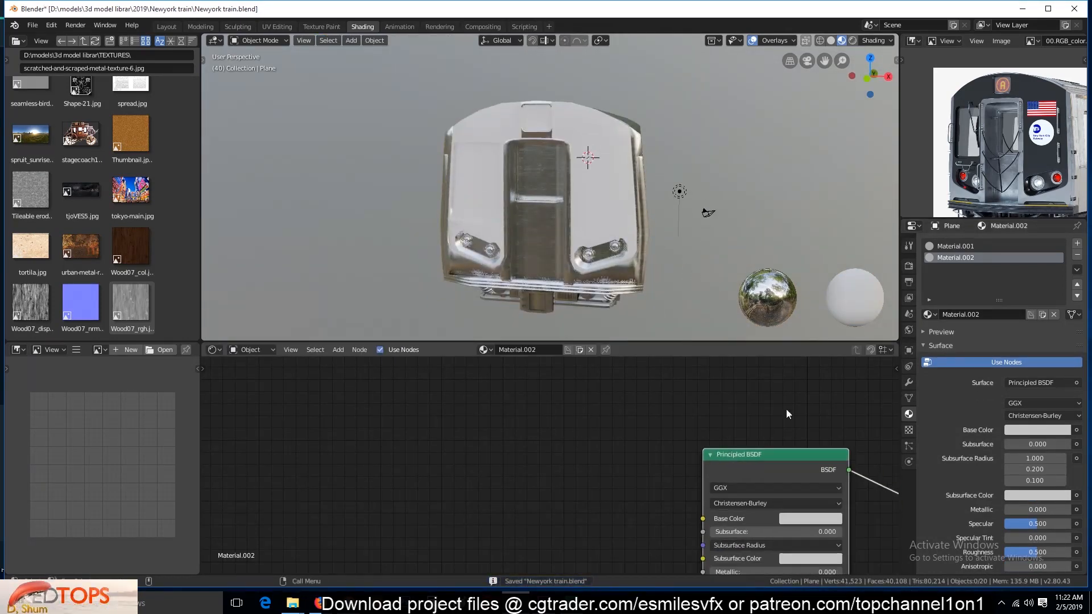
pyautogui.moveTo(738, 476); pyautogui.dragTo(582, 366, button='middle')
pyautogui.click(652, 410)
pyautogui.moveTo(729, 259); pyautogui.dragTo(728, 341)
pyautogui.moveTo(631, 503); pyautogui.dragTo(667, 515)
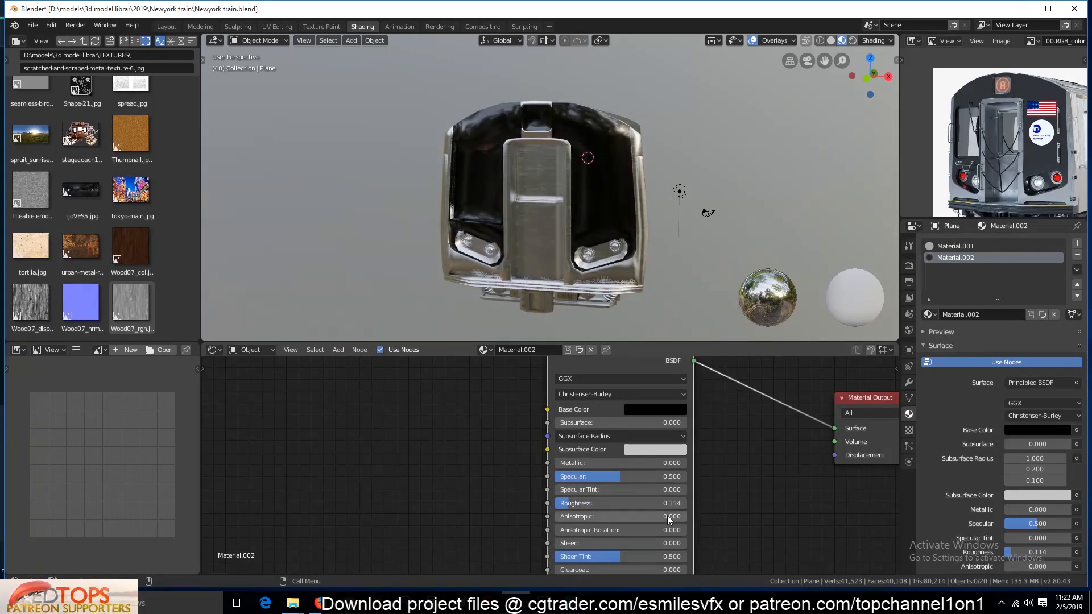
pyautogui.moveTo(589, 573); pyautogui.dragTo(581, 540, button='middle')
pyautogui.moveTo(581, 539); pyautogui.dragTo(718, 535)
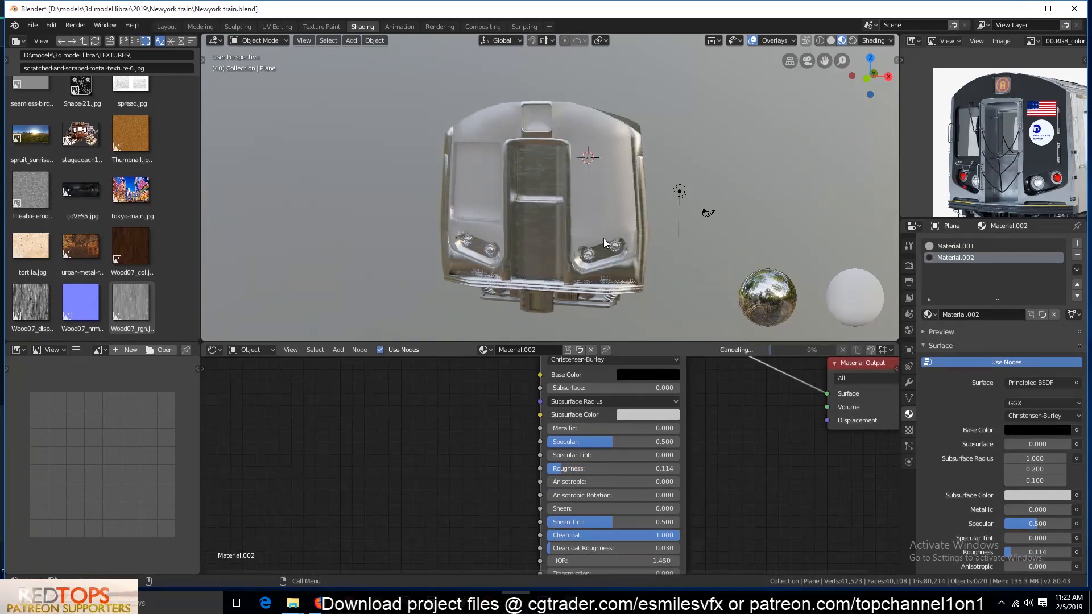
pyautogui.hotkey('ctrl', 's')
# Step: Turn off Simplify, save the file, and examine the black front panels with full subdivision
pyautogui.moveTo(637, 208); pyautogui.dragTo(675, 217, button='middle')
pyautogui.click(910, 266)
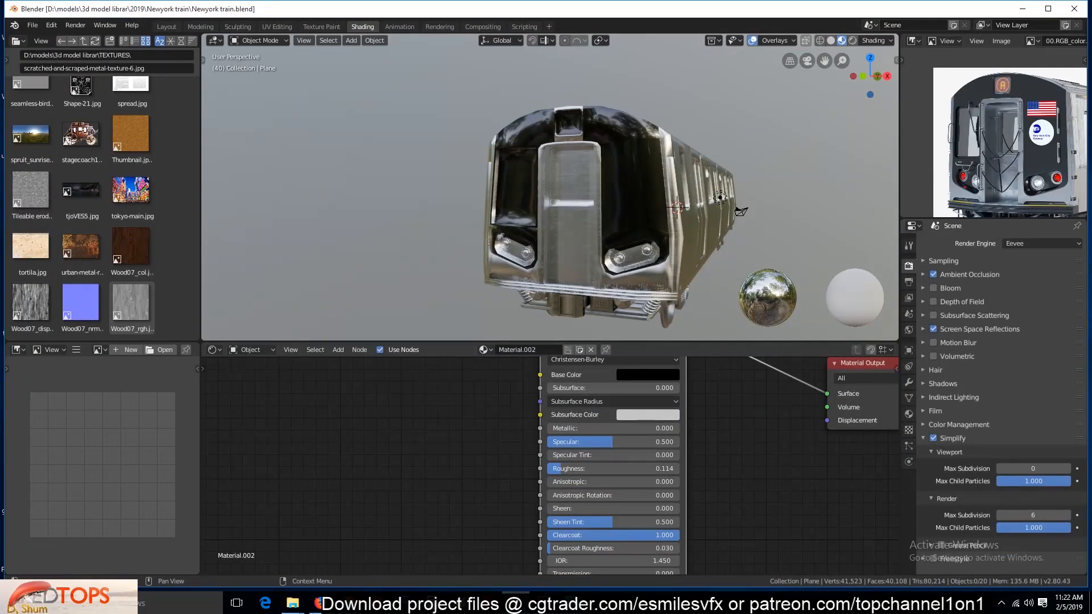
pyautogui.click(933, 438)
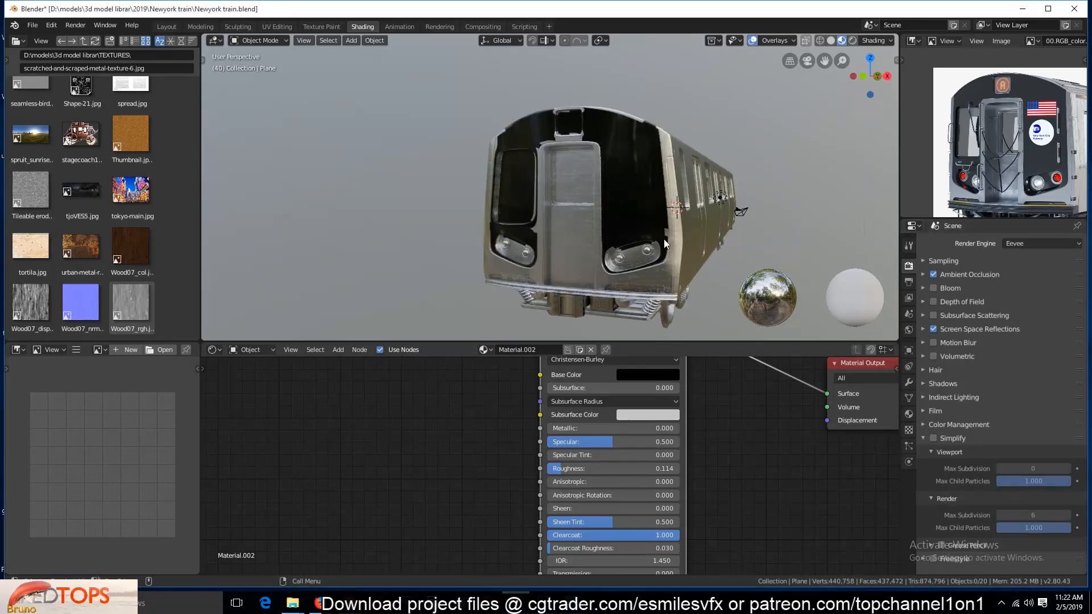
pyautogui.hotkey('ctrl', 's')
pyautogui.scroll(2, 637, 244)
pyautogui.moveTo(637, 245); pyautogui.dragTo(627, 240, button='middle')
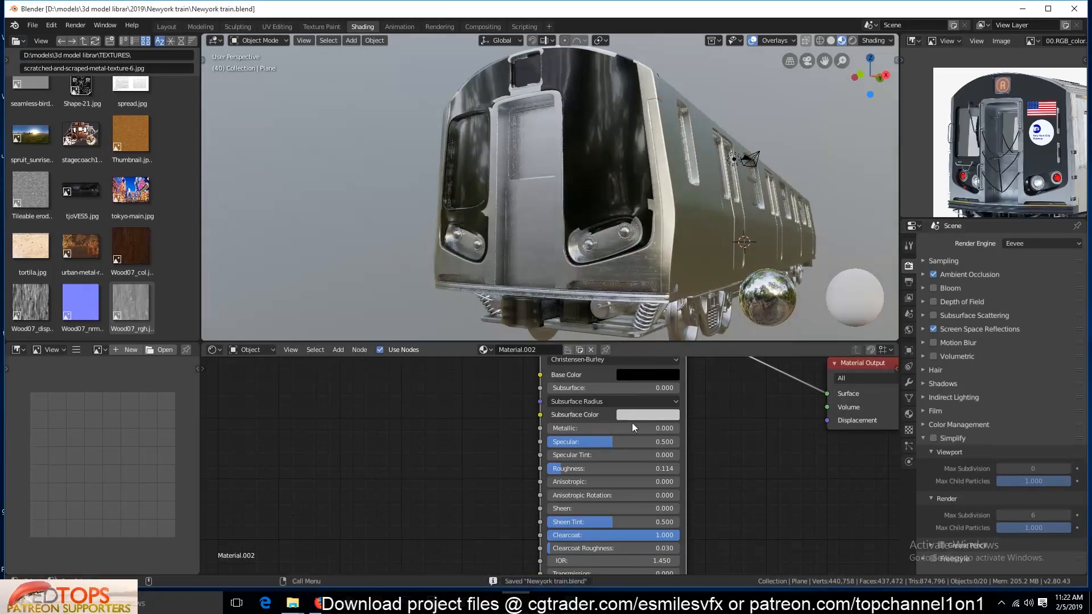
# Step: Set the black material's clearcoat to 0.3 and lower its roughness to about 0.062
pyautogui.click(644, 535)
pyautogui.write('.3')
pyautogui.press('Return')
pyautogui.moveTo(597, 473); pyautogui.dragTo(575, 473)
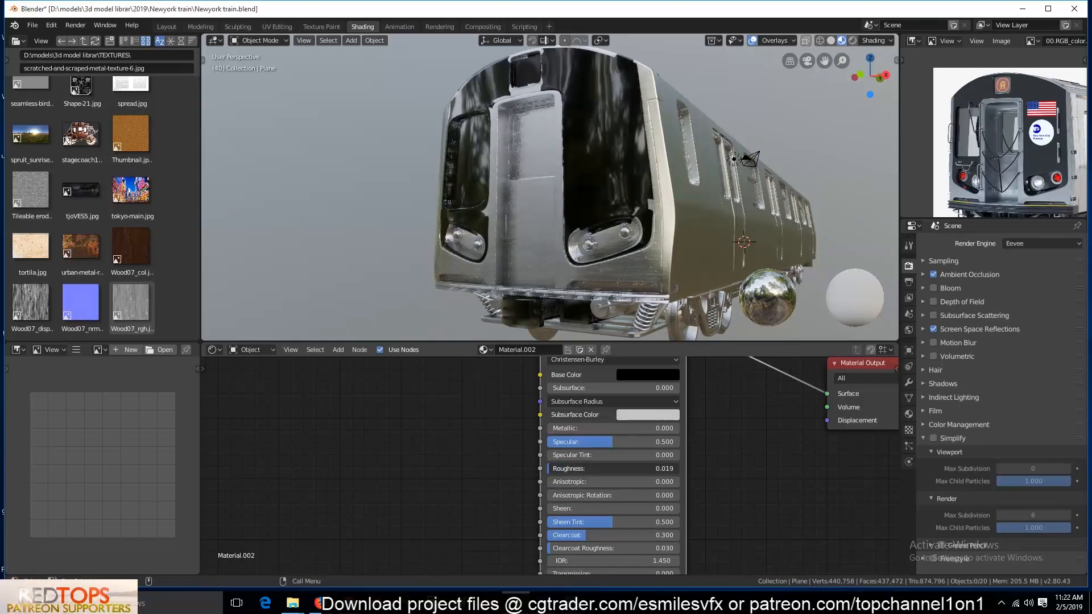
pyautogui.press('Return')
pyautogui.moveTo(680, 250)
pyautogui.mouseDown(button='middle')
pyautogui.moveTo(671, 261)
pyautogui.moveTo(718, 280)
pyautogui.moveTo(683, 269)
pyautogui.mouseUp(button='middle')
# Step: Set the black material's clearcoat to 0.614 and metallic to 1, adjust its dark base colour, and save the file
pyautogui.moveTo(620, 536); pyautogui.dragTo(661, 536)
pyautogui.click(652, 377)
pyautogui.moveTo(721, 275); pyautogui.dragTo(723, 272)
pyautogui.click(776, 198)
pyautogui.hotkey('ctrl', 's')
# Step: Re-enable Simplify, check the material of the face loop framing the left front window, and save the file
pyautogui.moveTo(753, 241); pyautogui.dragTo(626, 107, button='middle')
pyautogui.press('Tab')
pyautogui.press('Tab')
pyautogui.click(683, 166)
pyautogui.press('Tab')
pyautogui.scroll(2, 684, 166)
pyautogui.moveTo(405, 194); pyautogui.dragTo(431, 197, button='middle')
pyautogui.keyDown('alt'); pyautogui.click(397, 193); pyautogui.keyUp('alt')
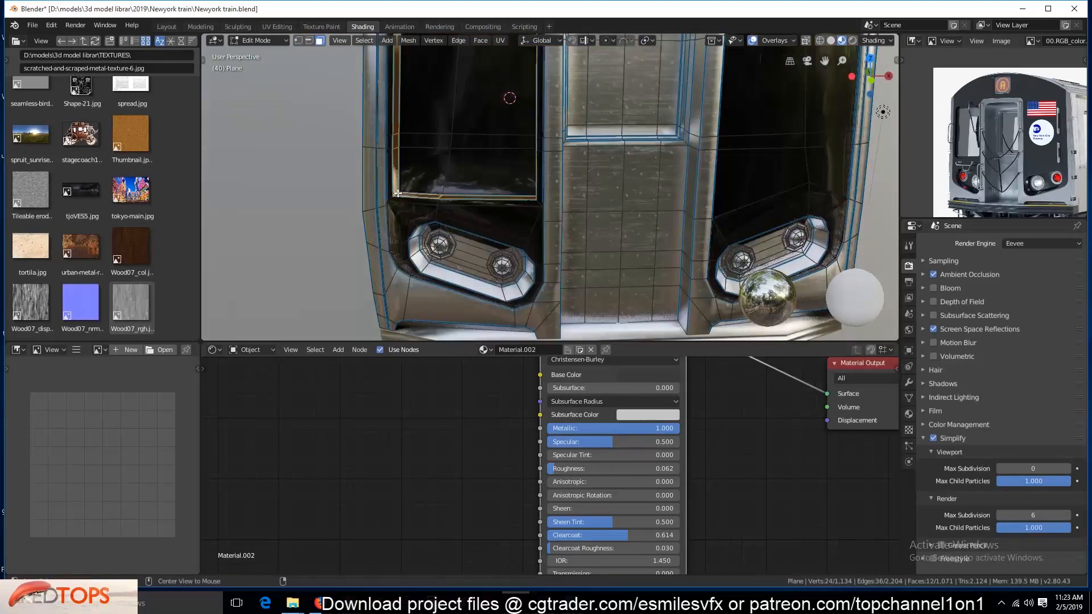
pyautogui.click(909, 413)
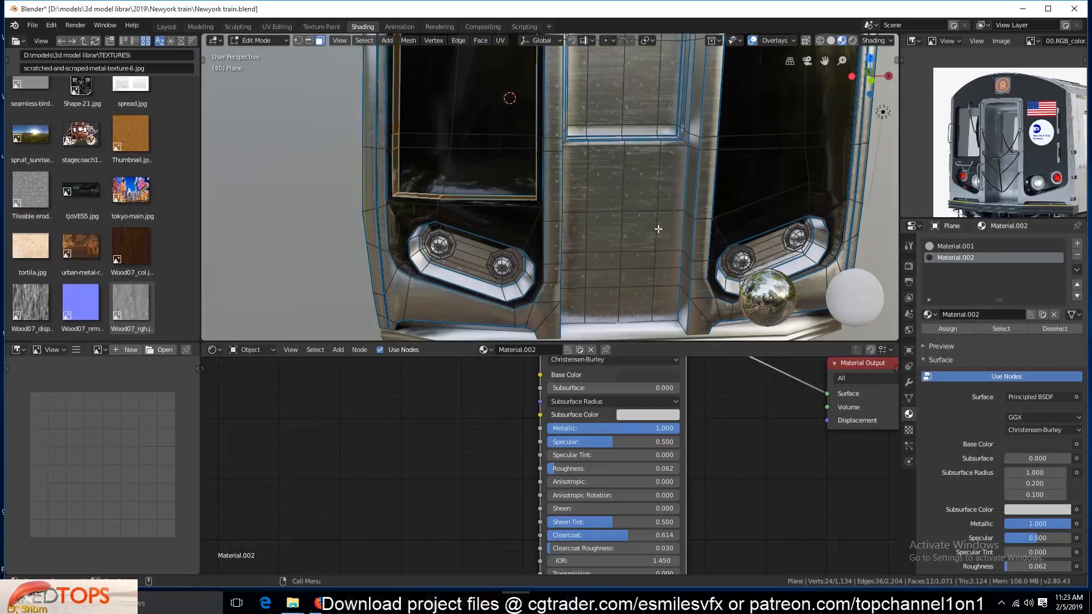
pyautogui.hotkey('alt', 'a')
pyautogui.hotkey('ctrl', 's')
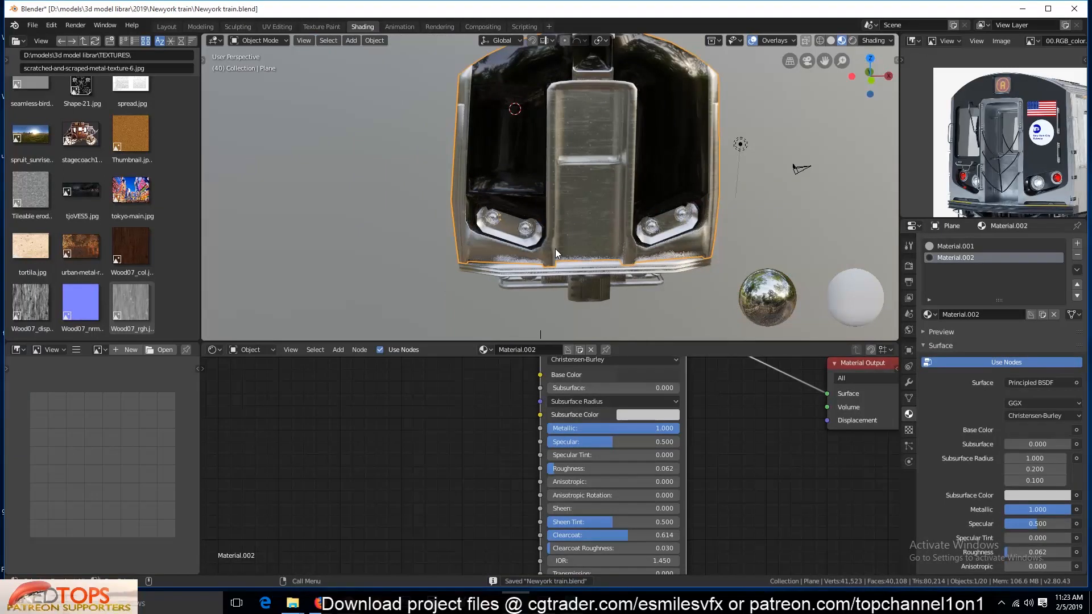
# Step: Assign Material.002 to the rim face loops and neighbouring faces around both headlight recesses
pyautogui.keyDown('alt'); pyautogui.click(503, 295); pyautogui.keyUp('alt')
pyautogui.press('ctrl+KP_Add')
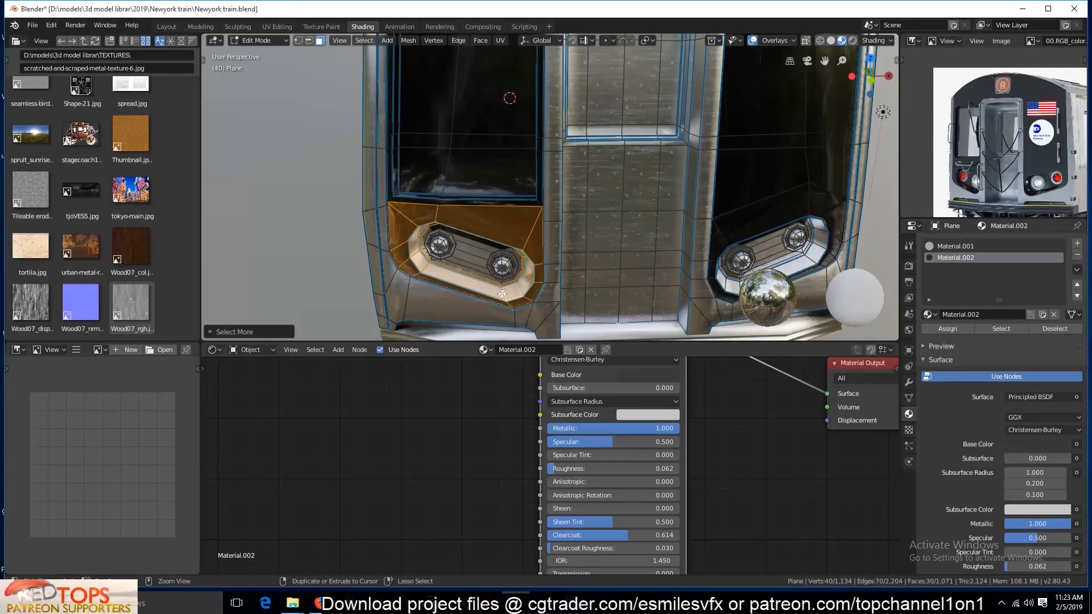
pyautogui.click(954, 328)
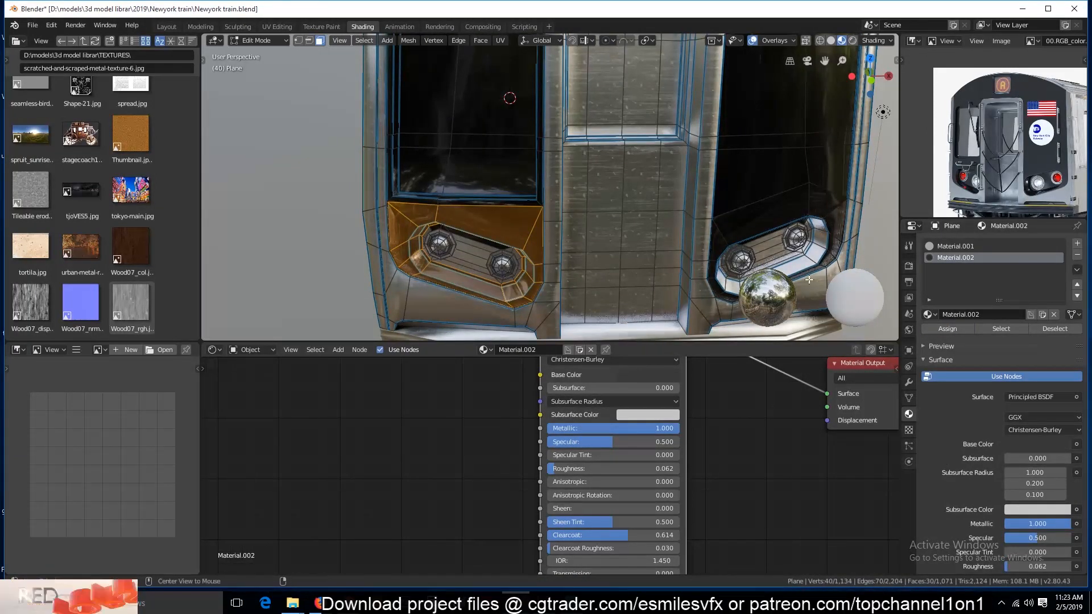
pyautogui.keyDown('alt'); pyautogui.click(812, 256); pyautogui.keyUp('alt')
pyautogui.press('ctrl+KP_Add')
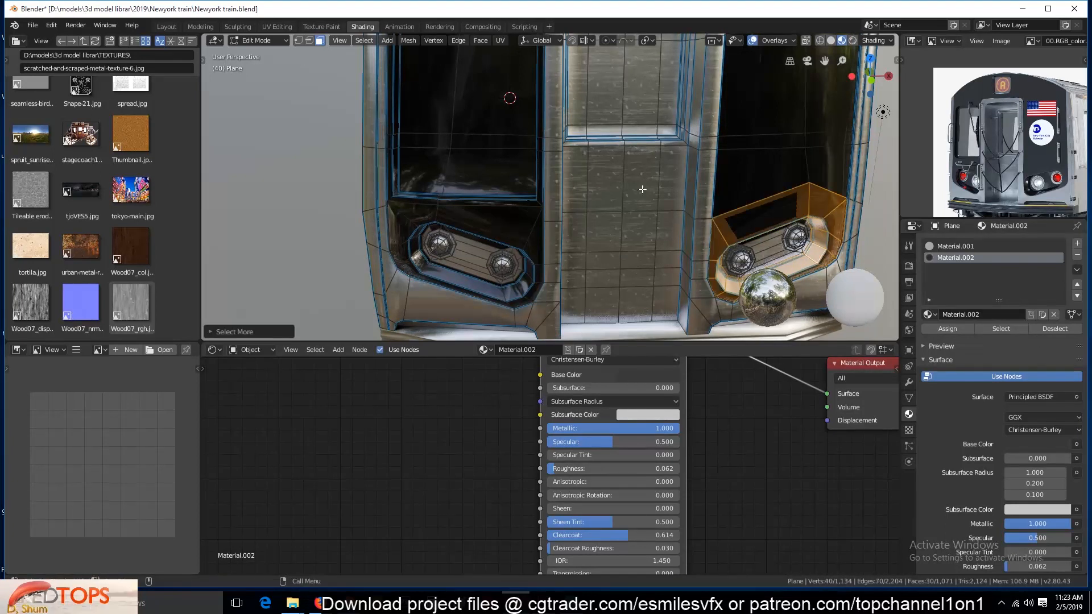
pyautogui.click(946, 332)
pyautogui.hotkey('alt', 'a')
# Step: Assign Material.002 to the inner faces of the left headlight recess by growing a selection from its upper face
pyautogui.moveTo(652, 256); pyautogui.dragTo(646, 237, button='middle')
pyautogui.scroll(2, 489, 185)
pyautogui.press('1')
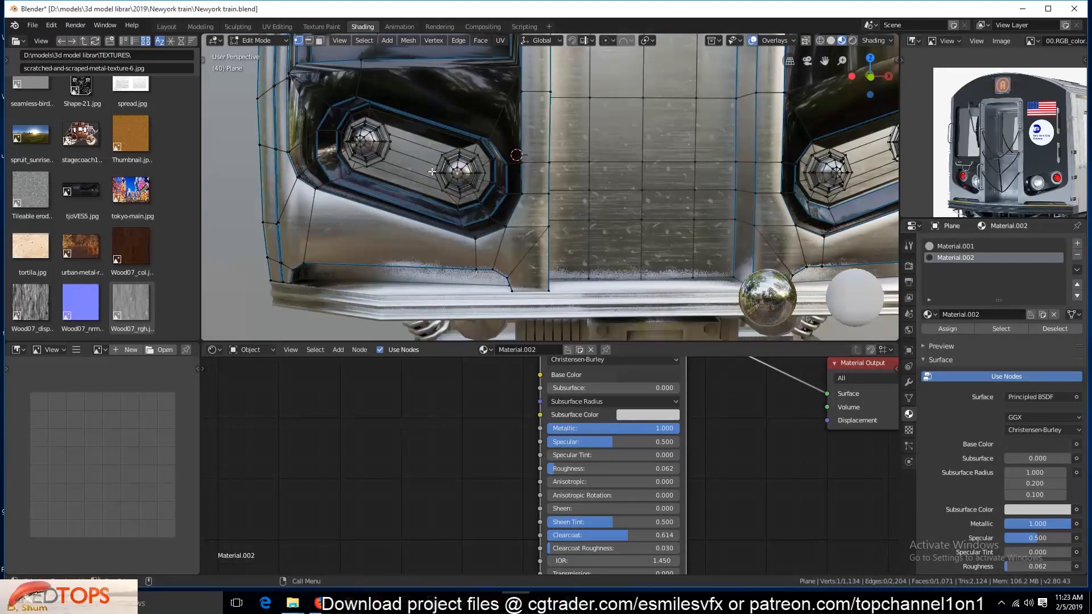
pyautogui.click(417, 148)
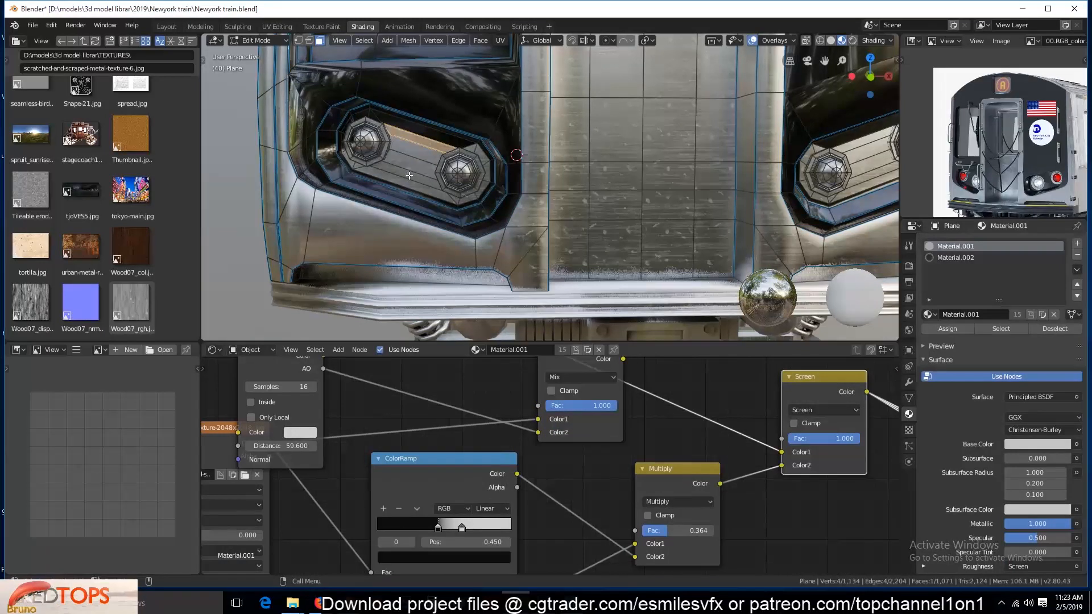
pyautogui.click(592, 172)
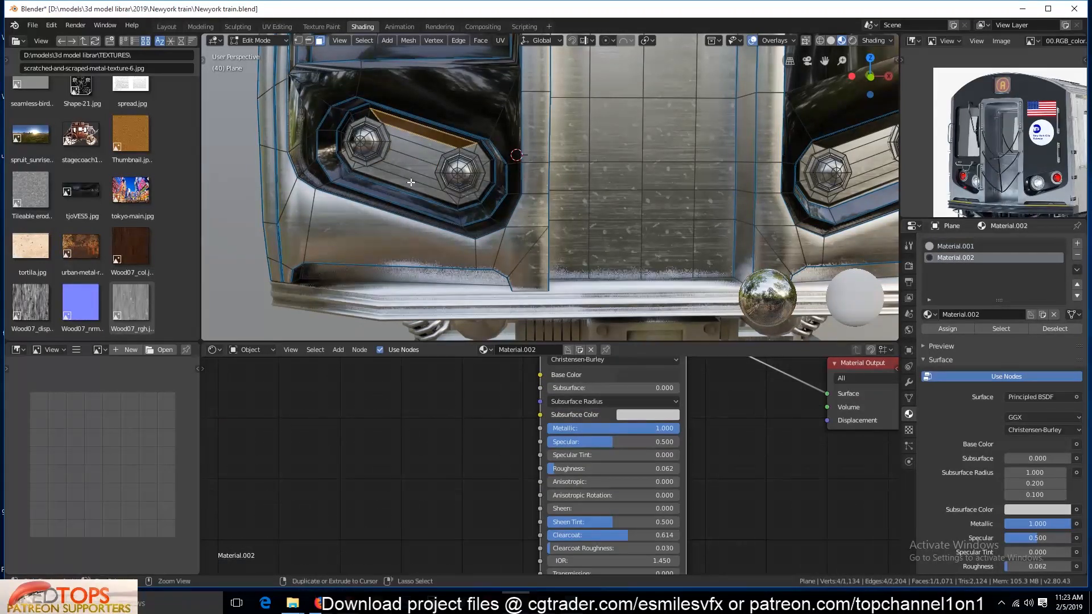
pyautogui.press('ctrl+KP_Add')
pyautogui.press('ctrl+KP_Add')
pyautogui.press('ctrl+KP_Add')
pyautogui.click(950, 328)
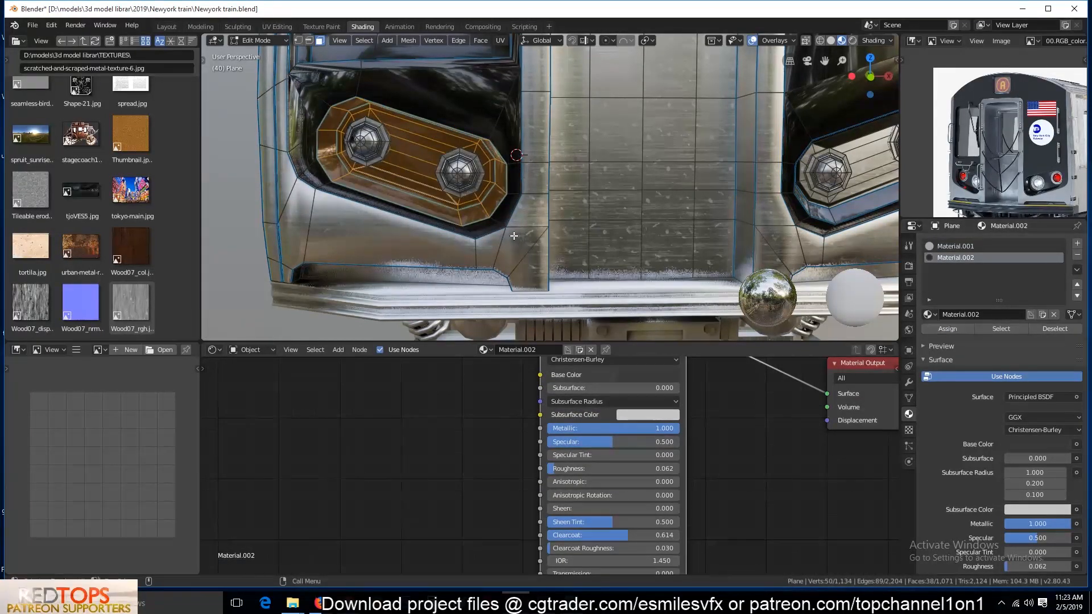
# Step: Assign Material.002 to the inner faces of the right headlight recess and save the file
pyautogui.hotkey('alt', 'a')
pyautogui.keyDown('shift'); pyautogui.moveTo(785, 225); pyautogui.dragTo(442, 253, button='middle'); pyautogui.keyUp('shift')
pyautogui.press('ctrl+KP_Add')
pyautogui.press('ctrl+KP_Add')
pyautogui.press('ctrl+KP_Add')
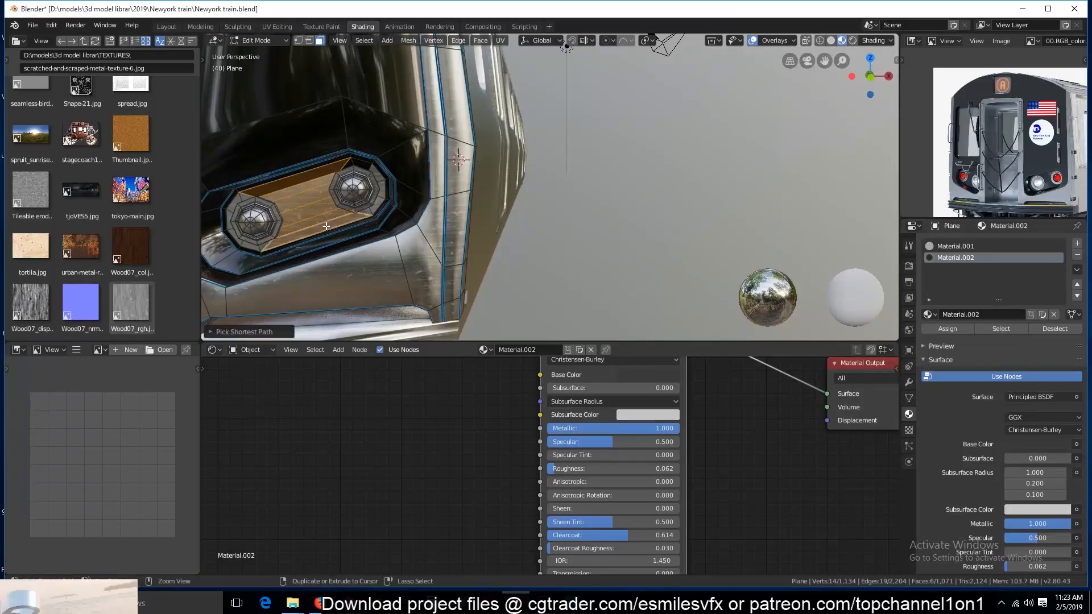
pyautogui.click(948, 329)
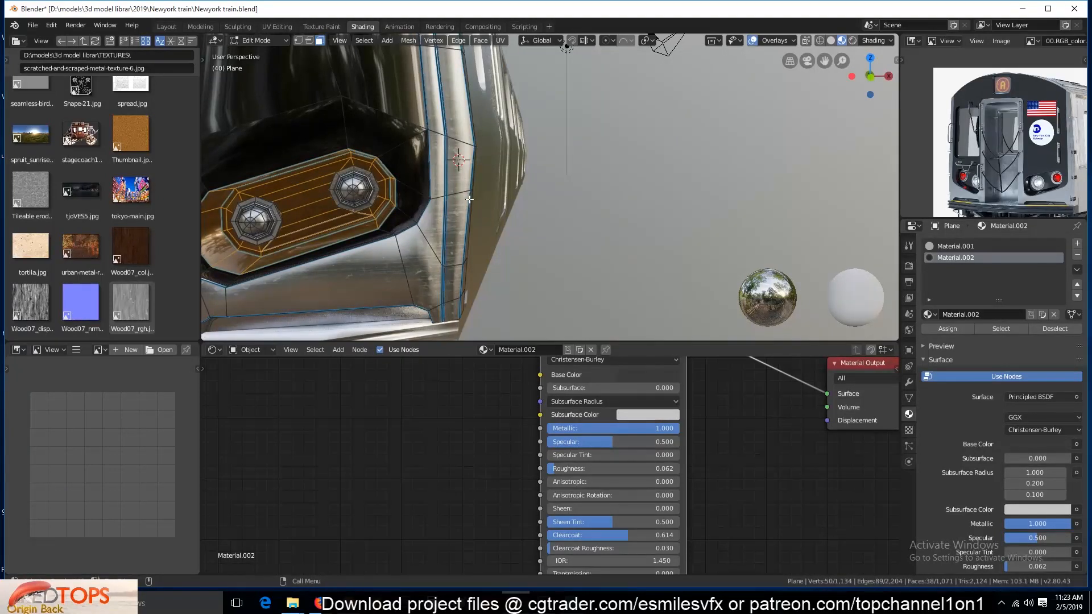
pyautogui.press('Tab')
pyautogui.scroll(-2, 469, 200)
pyautogui.moveTo(469, 200); pyautogui.dragTo(461, 241, button='middle')
pyautogui.hotkey('ctrl', 's')
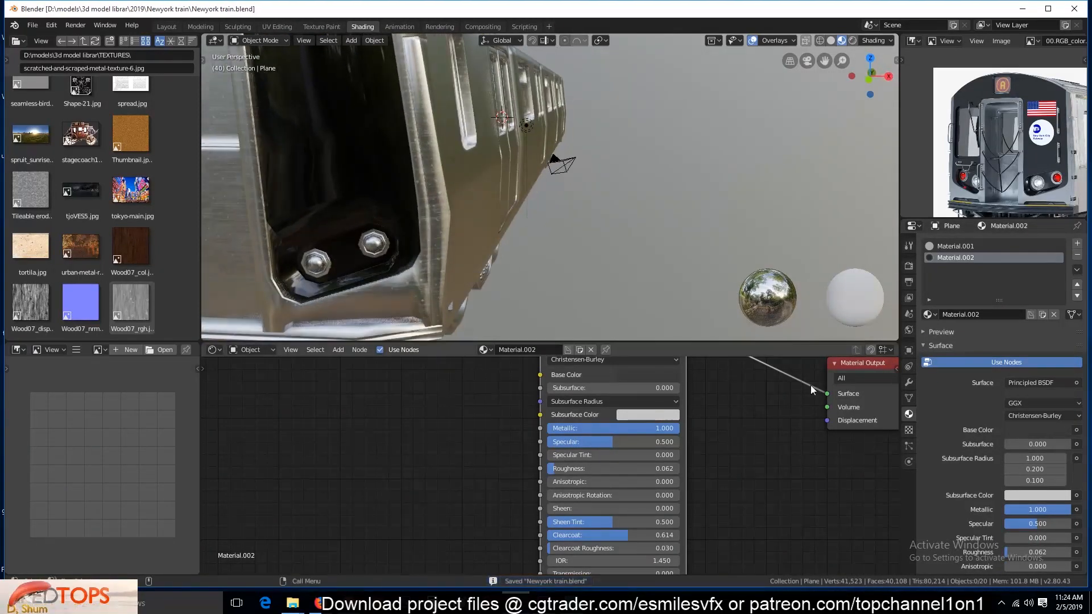
# Step: Check the whole train front with Simplify turned off, save the file, and re-enable Simplify
pyautogui.click(909, 265)
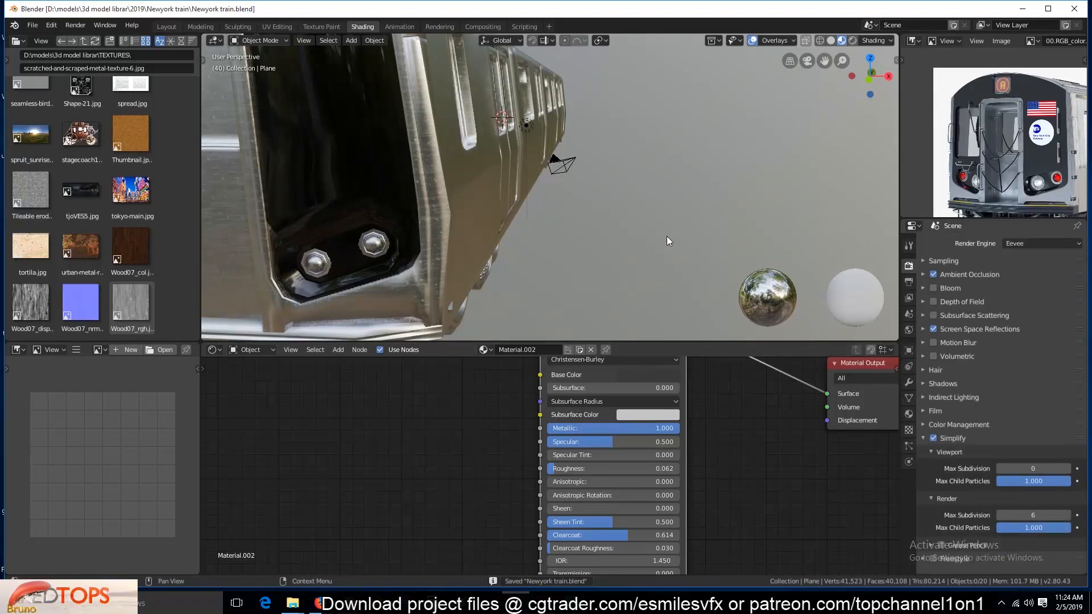
pyautogui.scroll(-5, 663, 238)
pyautogui.hotkey('ctrl', 's')
pyautogui.keyDown('shift'); pyautogui.moveTo(596, 238); pyautogui.dragTo(615, 282, button='middle'); pyautogui.keyUp('shift')
pyautogui.scroll(2, 627, 272)
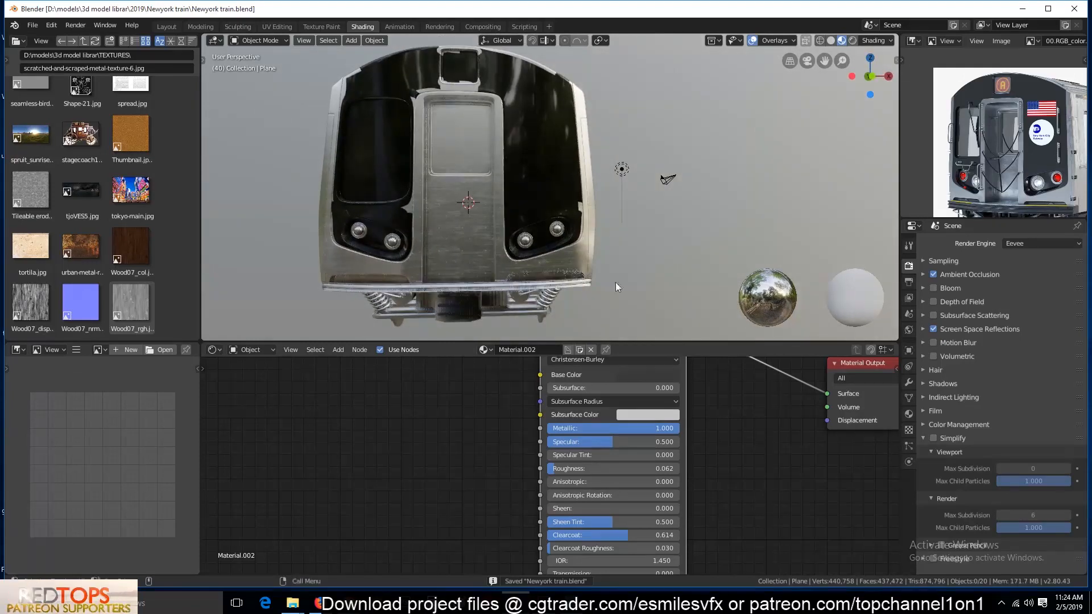
pyautogui.click(936, 438)
# Step: Select the right front panel and headlight faces by growing a face loop selection, show the material slots, and clear the selection
pyautogui.scroll(8, 578, 230)
pyautogui.press('Tab')
pyautogui.moveTo(547, 239); pyautogui.dragTo(516, 189, button='middle')
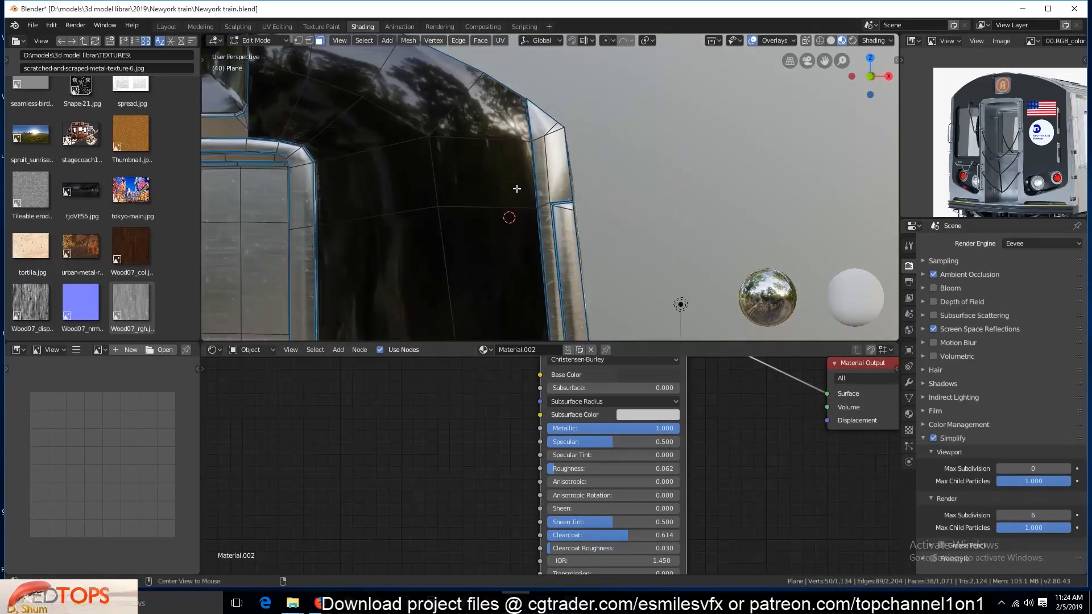
pyautogui.keyDown('alt'); pyautogui.click(489, 141); pyautogui.keyUp('alt')
pyautogui.scroll(-6, 484, 170)
pyautogui.moveTo(464, 230); pyautogui.dragTo(444, 200, button='middle')
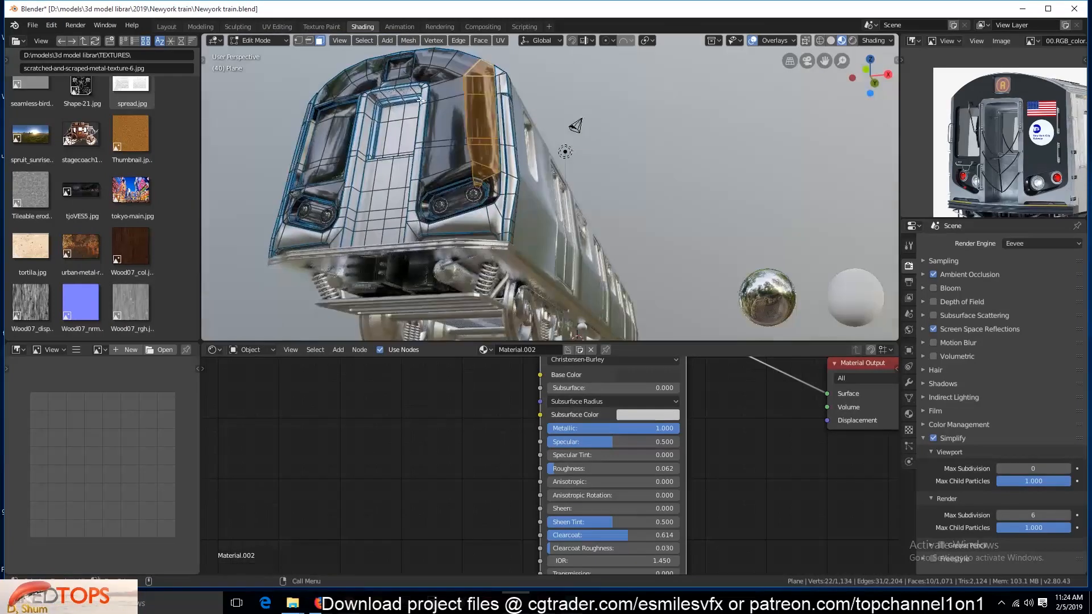
pyautogui.scroll(4, 444, 200)
pyautogui.press('ctrl+KP_Add')
pyautogui.press('ctrl+KP_Add')
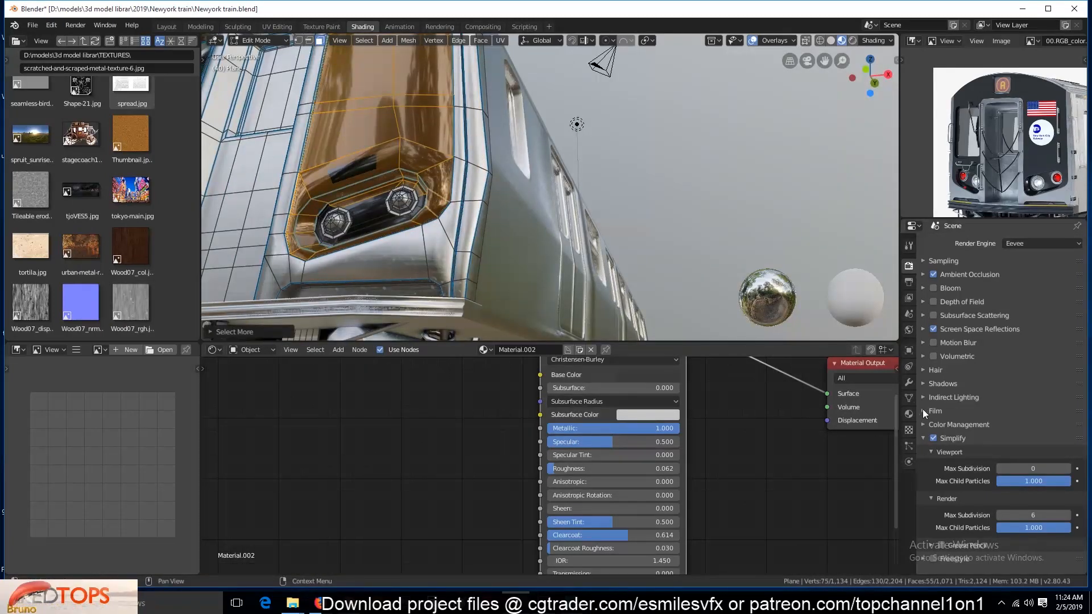
pyautogui.click(910, 414)
pyautogui.press('ctrl+KP_Add')
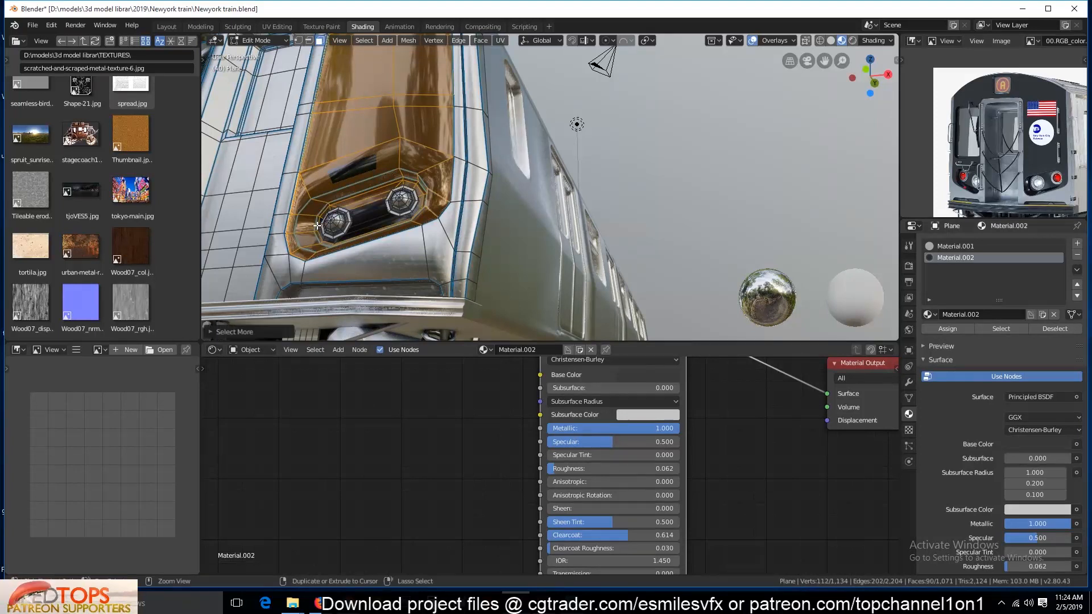
pyautogui.press('ctrl+KP_Add')
pyautogui.press('ctrl+KP_Add')
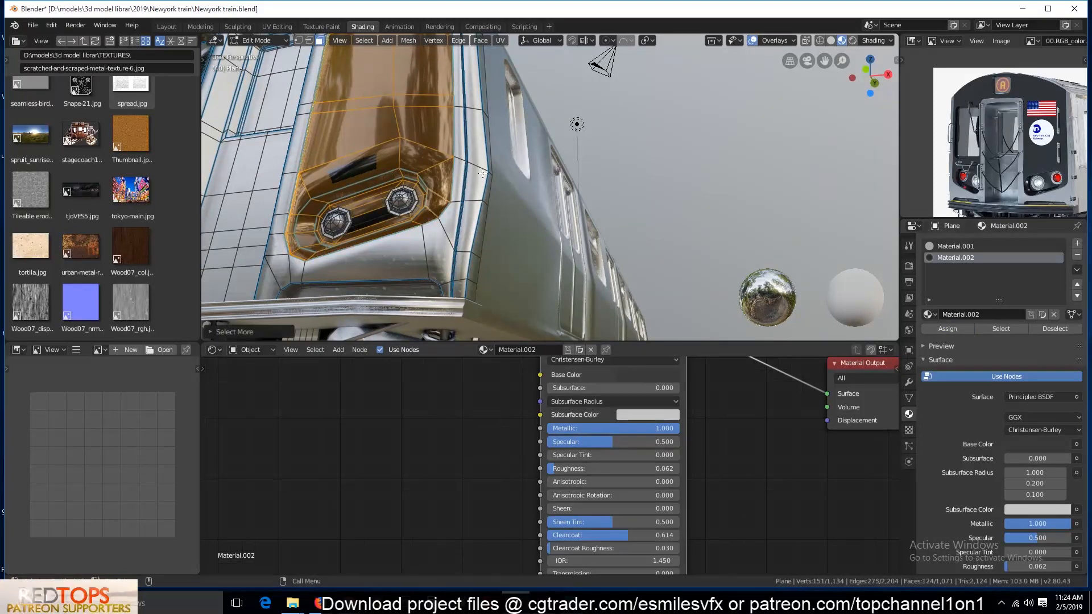
pyautogui.press('ctrl+KP_Subtract')
pyautogui.moveTo(483, 173); pyautogui.dragTo(526, 208, button='middle')
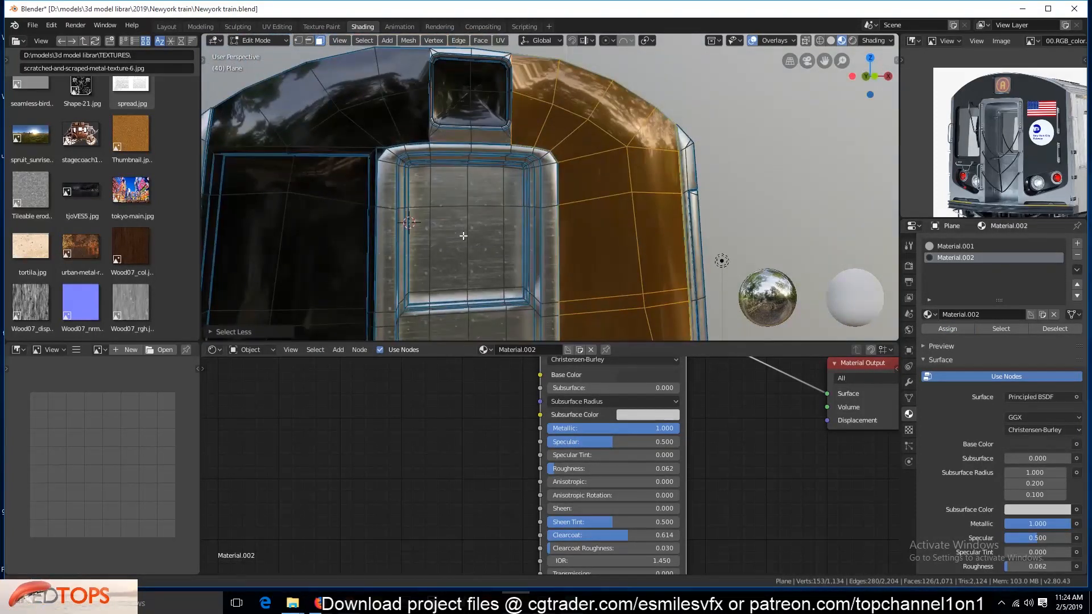
pyautogui.moveTo(463, 236); pyautogui.dragTo(547, 179, button='middle')
pyautogui.hotkey('alt', 'a')
# Step: Assign Material.002 to the recessed panel above the door and its surrounding faces, growing from its centre vertex, and save the file
pyautogui.press('1')
pyautogui.click(563, 124)
pyautogui.press('ctrl+KP_Add')
pyautogui.press('ctrl+KP_Add')
pyautogui.press('ctrl+KP_Add')
pyautogui.press('ctrl+KP_Add')
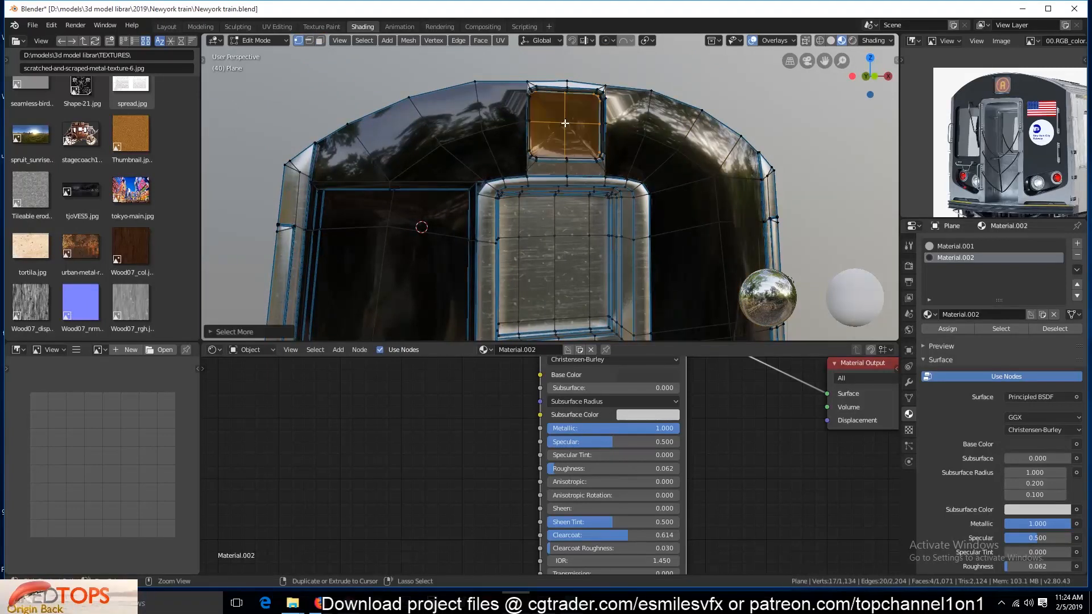
pyautogui.moveTo(565, 124); pyautogui.dragTo(544, 205, button='middle')
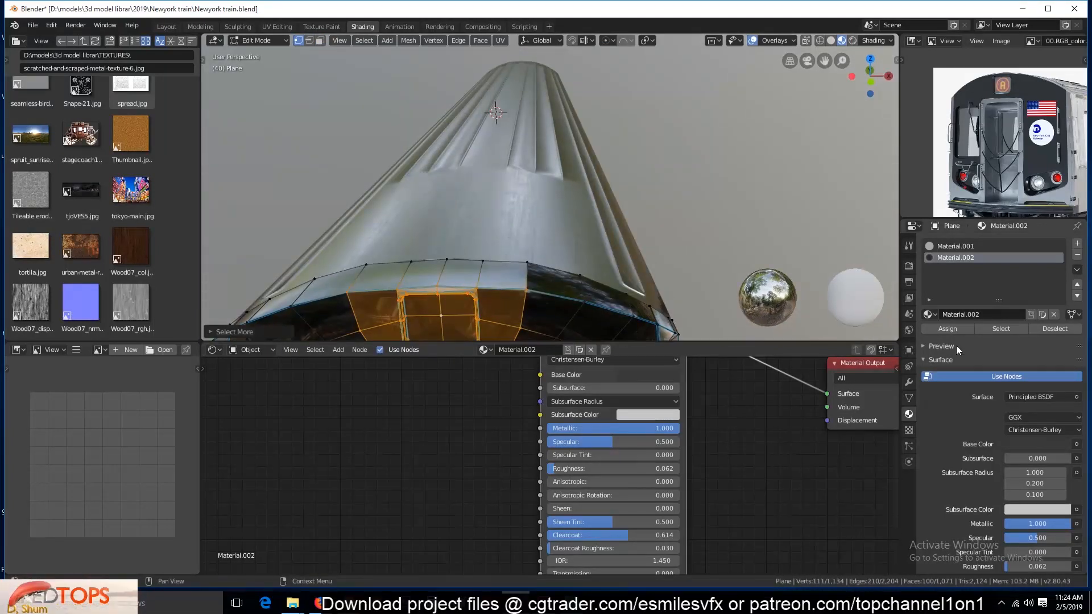
pyautogui.click(956, 330)
pyautogui.press('Tab')
pyautogui.moveTo(465, 246); pyautogui.dragTo(484, 206, button='middle')
pyautogui.keyDown('shift'); pyautogui.moveTo(484, 227); pyautogui.dragTo(572, 112, button='middle'); pyautogui.keyUp('shift')
pyautogui.hotkey('ctrl', 's')
# Step: Assign Material.002 to the left headlight recess and surrounding panel by growing an edge-based selection above it, and save the file
pyautogui.moveTo(632, 250); pyautogui.dragTo(633, 217, button='middle')
pyautogui.scroll(2, 633, 216)
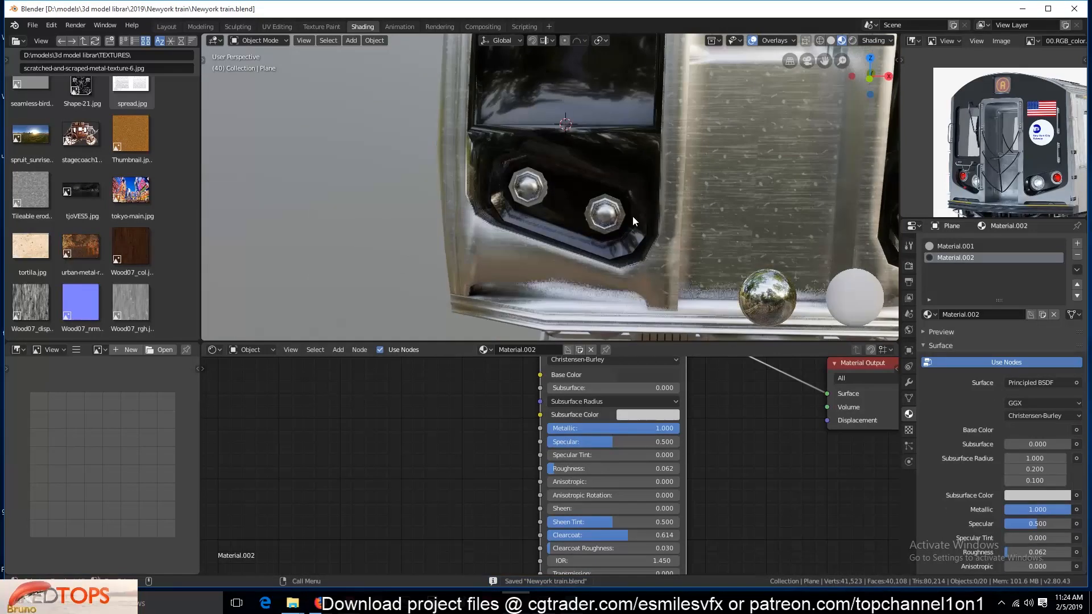
pyautogui.press('Tab')
pyautogui.press('2')
pyautogui.keyDown('alt'); pyautogui.click(531, 141); pyautogui.keyUp('alt')
pyautogui.press('3')
pyautogui.press('ctrl+KP_Add')
pyautogui.press('ctrl+KP_Add')
pyautogui.press('ctrl+KP_Add')
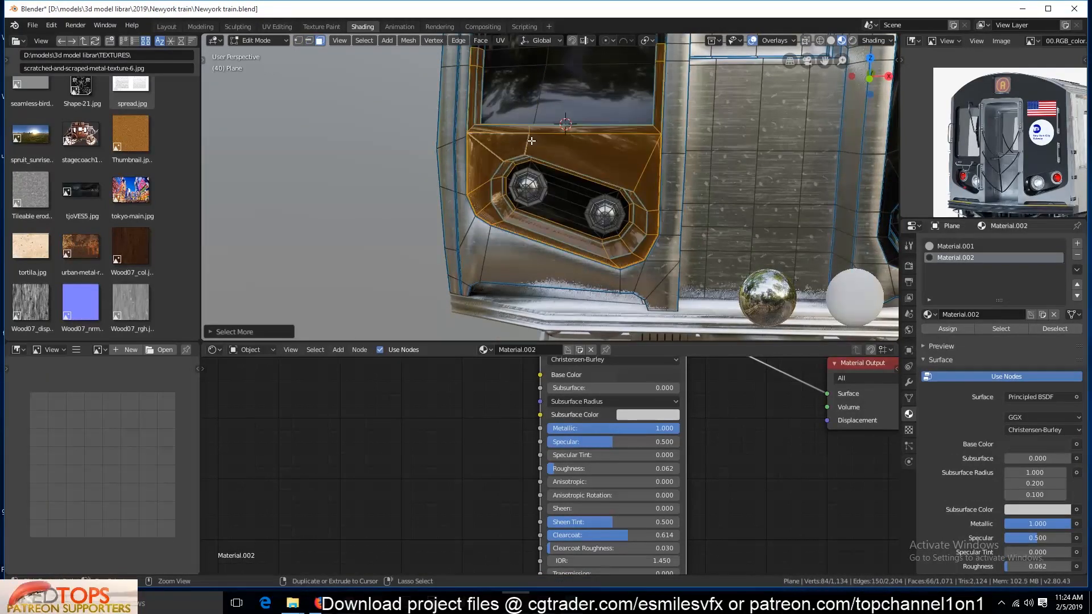
pyautogui.click(935, 329)
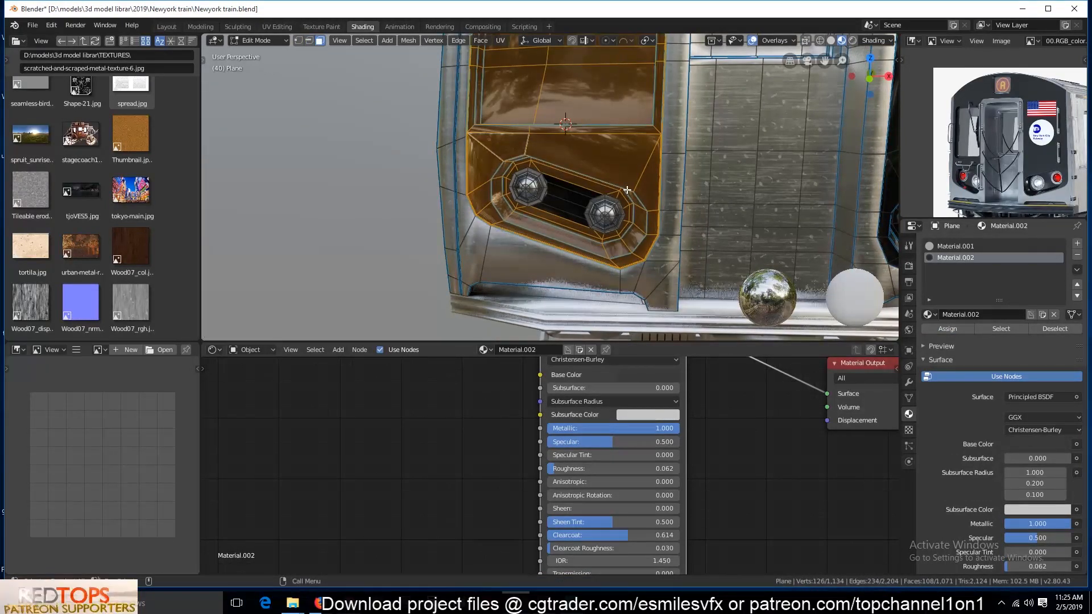
pyautogui.press('Tab')
pyautogui.hotkey('ctrl', 's')
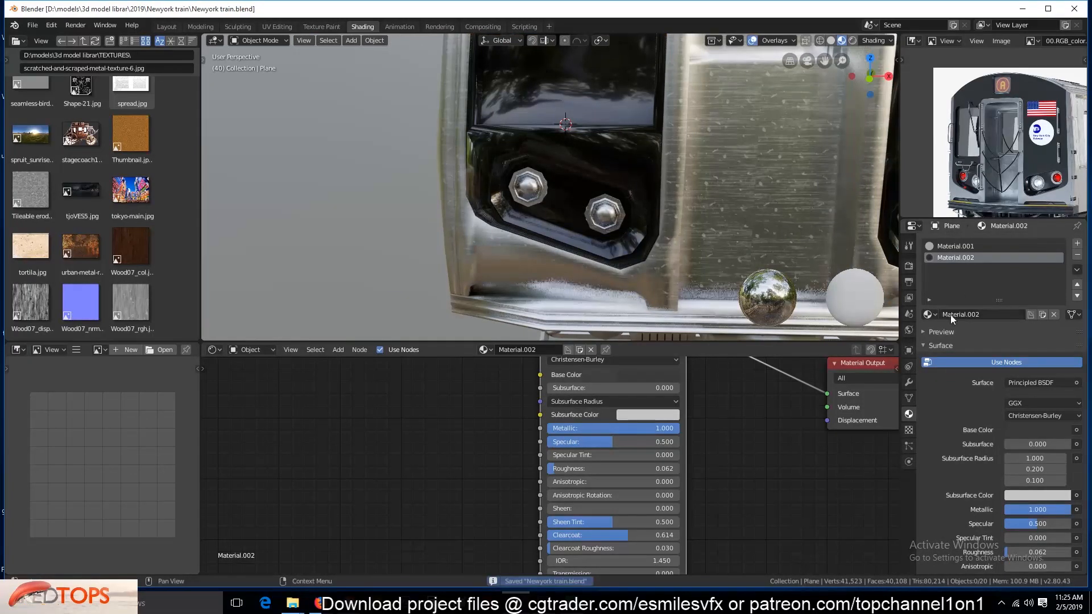
# Step: Review the train front with Simplify turned off, save the file, and turn Simplify back on
pyautogui.click(909, 266)
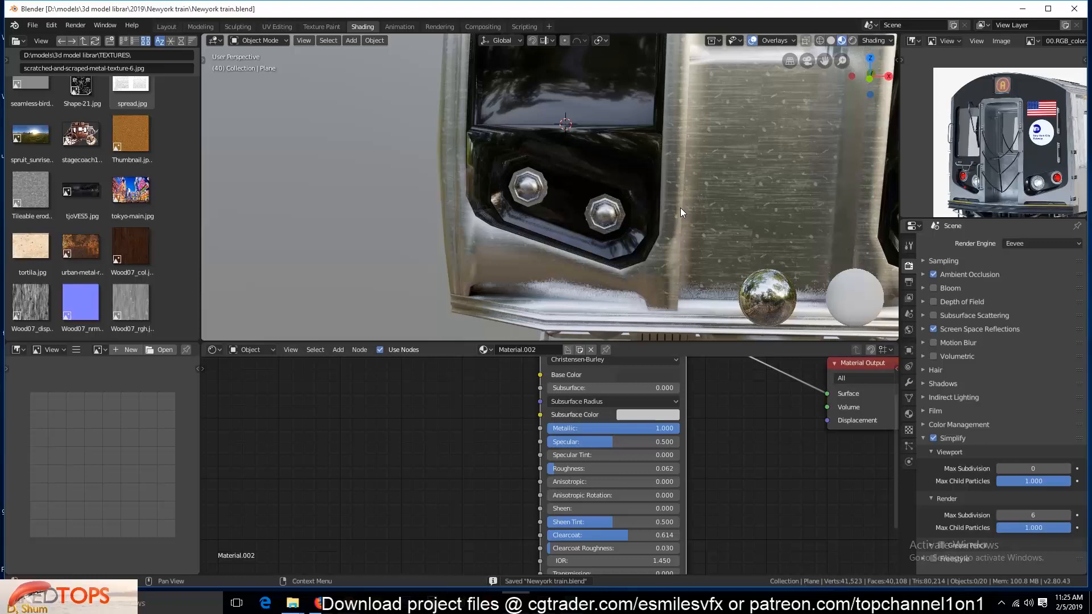
pyautogui.keyDown('shift'); pyautogui.moveTo(681, 207); pyautogui.dragTo(568, 220, button='middle'); pyautogui.keyUp('shift')
pyautogui.scroll(-6, 639, 216)
pyautogui.hotkey('ctrl', 's')
pyautogui.scroll(6, 561, 220)
pyautogui.moveTo(641, 219); pyautogui.dragTo(577, 266, button='middle')
pyautogui.click(934, 438)
# Step: Assign Material.002 to the left front panel by growing and slightly shrinking a selection from the window frame's face loop
pyautogui.press('Tab')
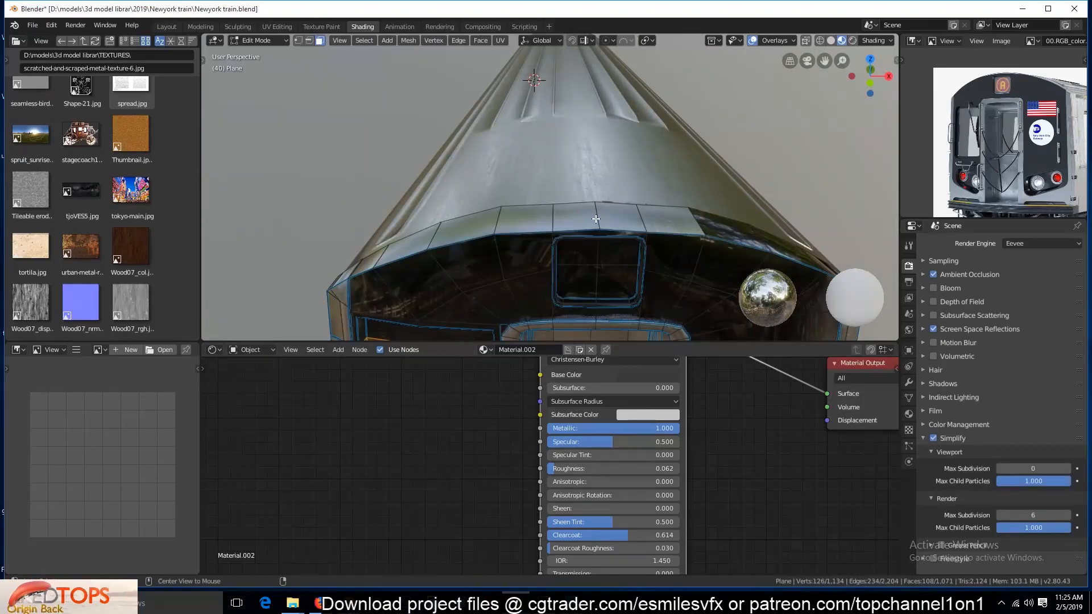
pyautogui.keyDown('alt'); pyautogui.click(596, 219); pyautogui.keyUp('alt')
pyautogui.keyDown('shift'); pyautogui.moveTo(483, 268); pyautogui.dragTo(554, 171, button='middle'); pyautogui.keyUp('shift')
pyautogui.scroll(2, 529, 175)
pyautogui.keyDown('alt'); pyautogui.click(444, 188); pyautogui.keyUp('alt')
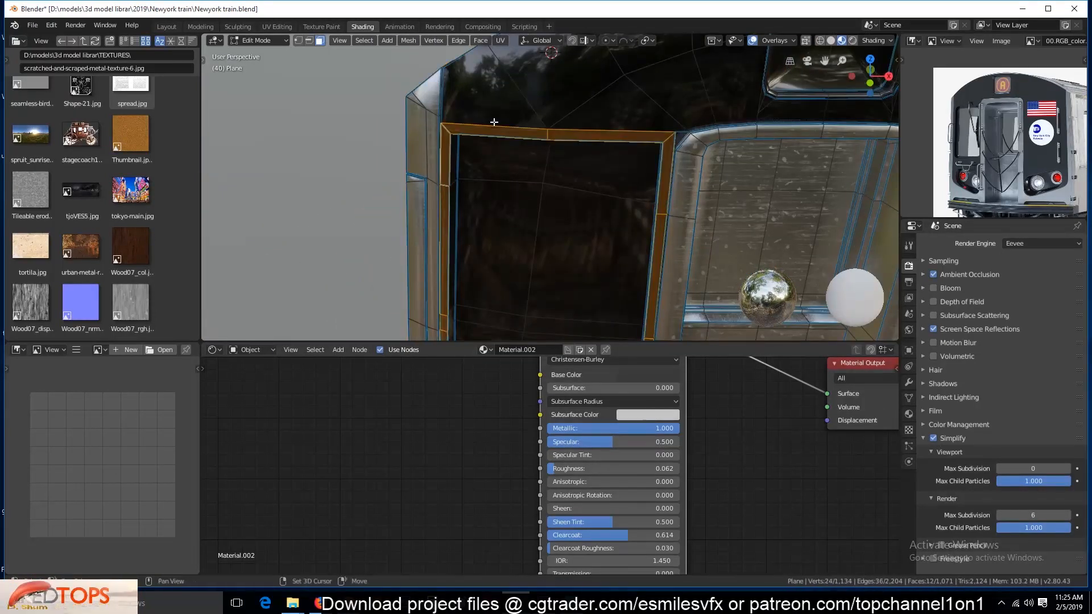
pyautogui.press('ctrl+KP_Add')
pyautogui.press('ctrl+KP_Add')
pyautogui.press('ctrl+KP_Add')
pyautogui.press('ctrl+KP_Add')
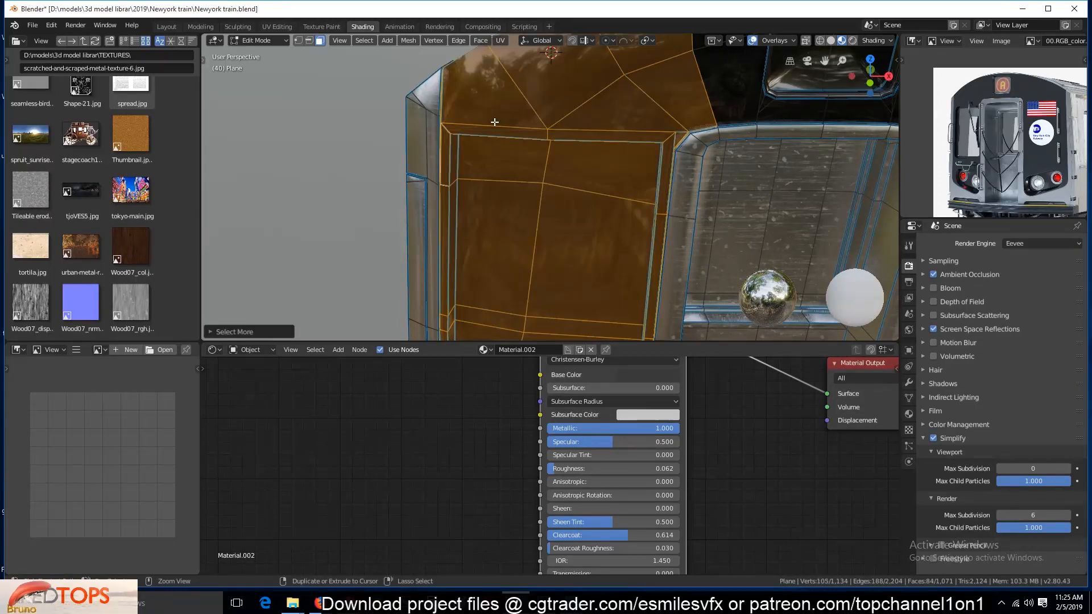
pyautogui.press('ctrl+KP_Subtract')
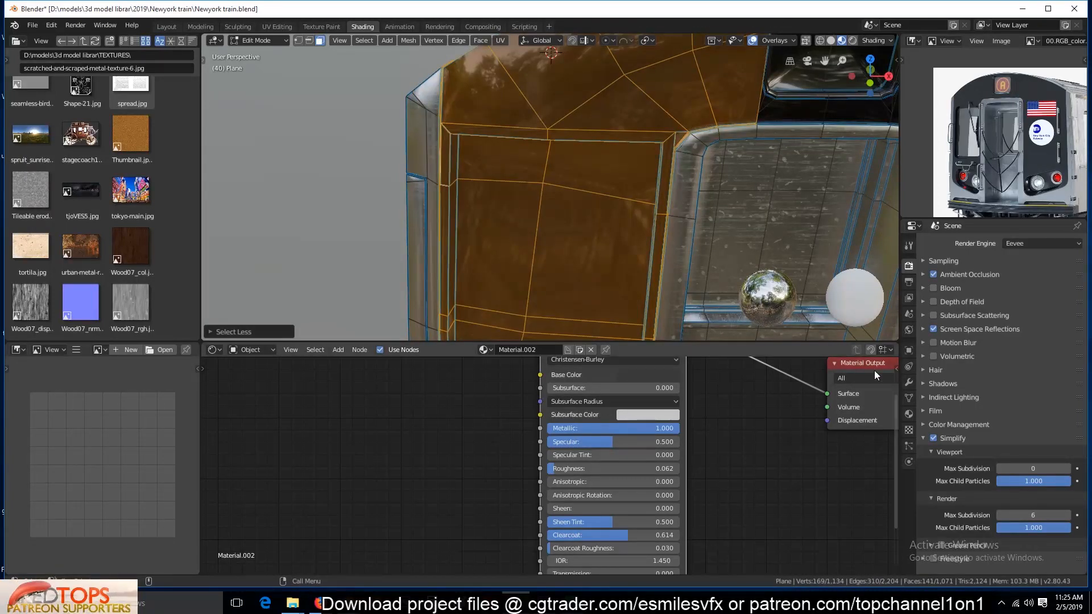
pyautogui.click(908, 413)
pyautogui.click(967, 329)
pyautogui.scroll(-5, 540, 216)
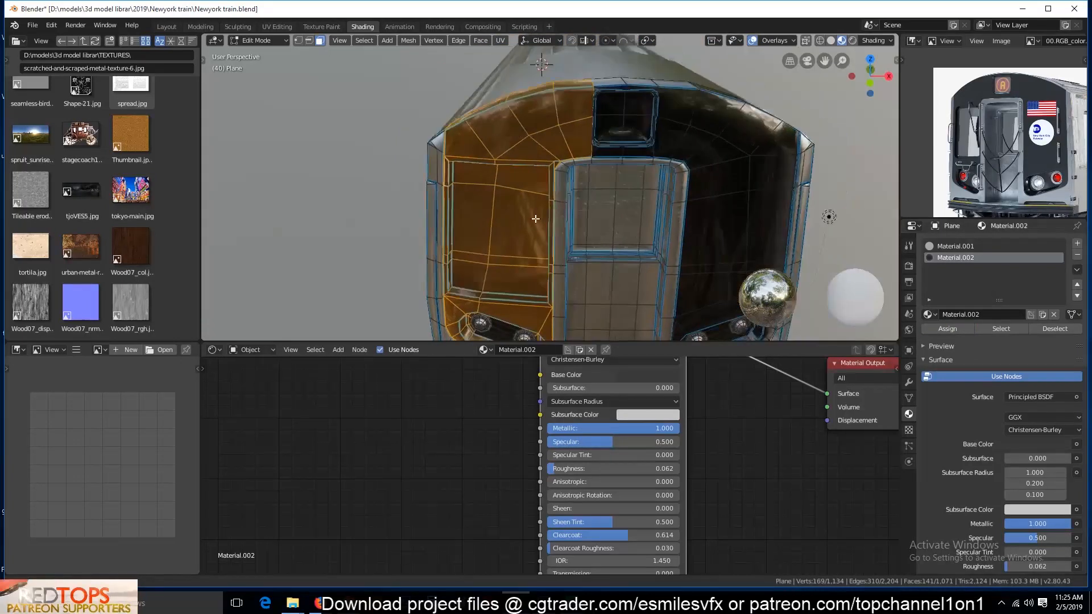
# Step: Assign Material.001 to the face loop along the front roof rim and save the file
pyautogui.moveTo(649, 176); pyautogui.dragTo(606, 211, button='middle')
pyautogui.keyDown('alt'); pyautogui.click(549, 227); pyautogui.keyUp('alt')
pyautogui.click(971, 246)
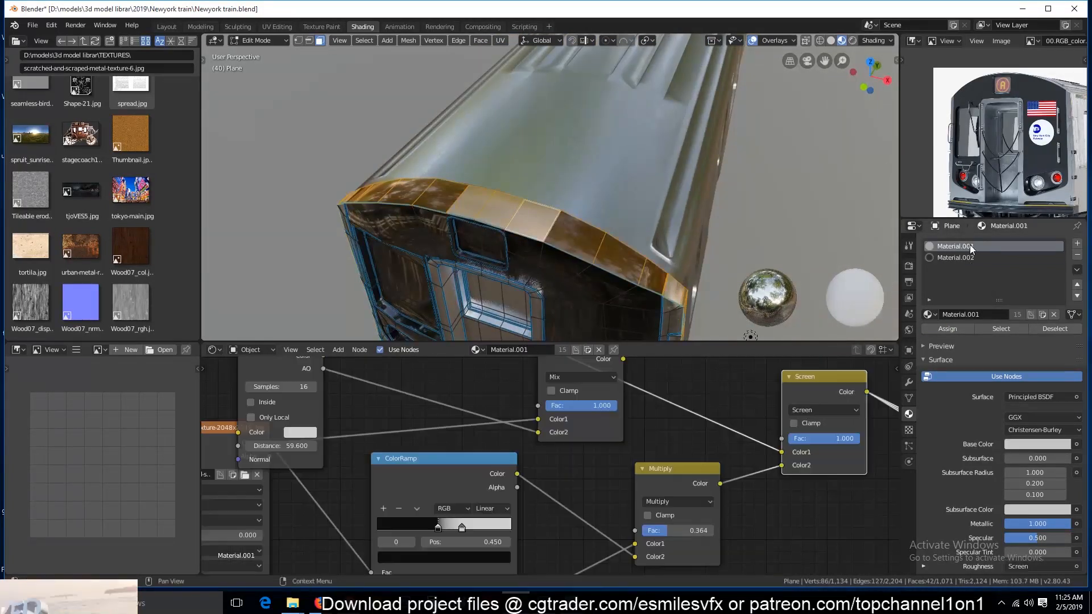
pyautogui.click(934, 334)
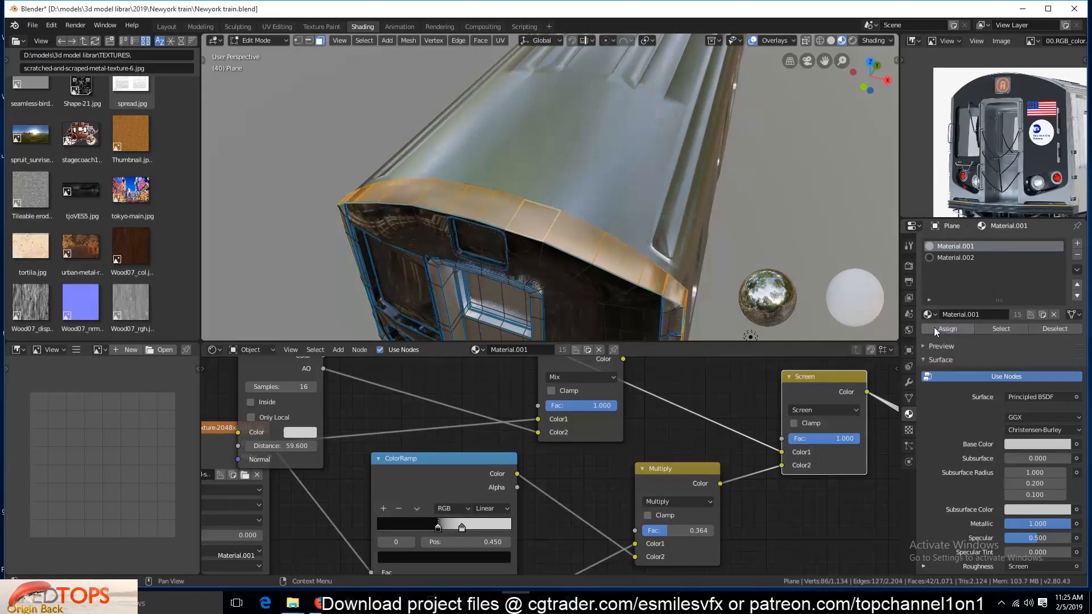
pyautogui.press('Tab')
pyautogui.hotkey('ctrl', 's')
# Step: Examine the front and the roof rim's corner with Simplify turned off, and re-enable Simplify
pyautogui.moveTo(640, 306); pyautogui.dragTo(646, 264, button='middle')
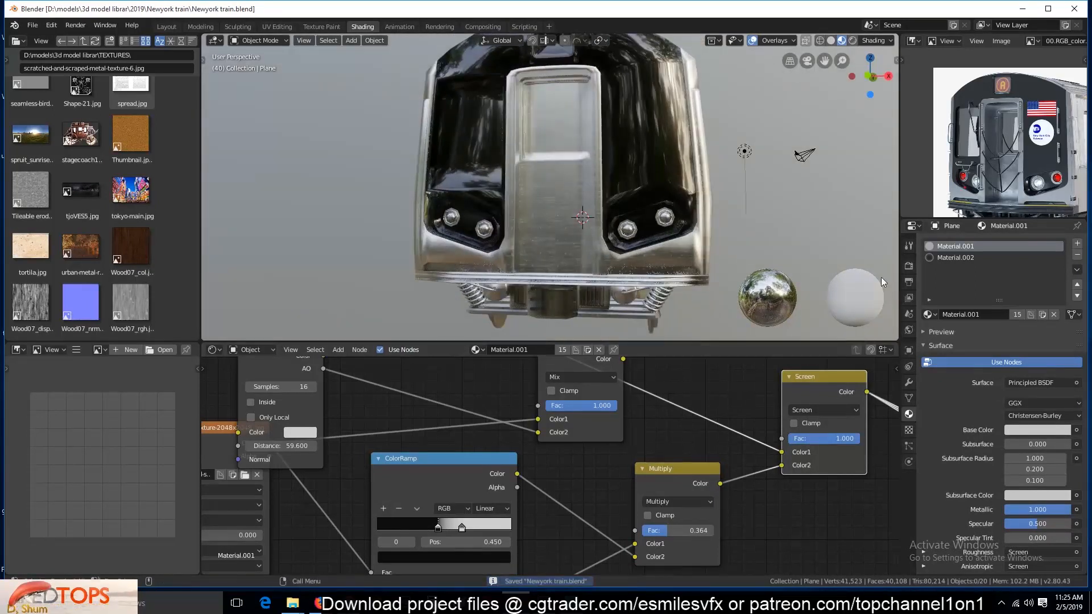
pyautogui.click(909, 265)
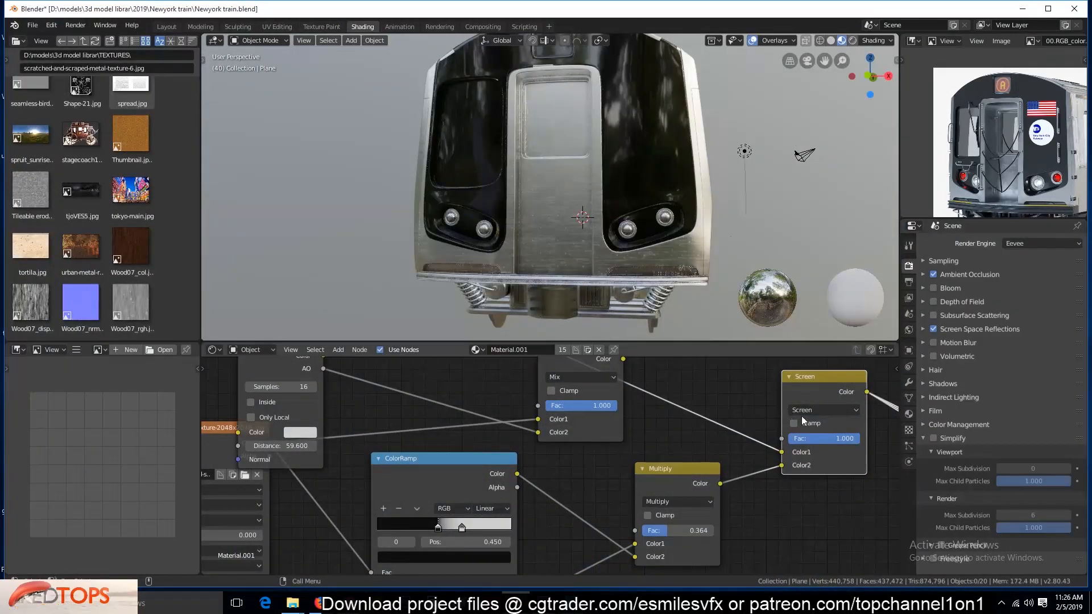
pyautogui.moveTo(711, 227); pyautogui.dragTo(674, 257, button='middle')
pyautogui.scroll(5, 673, 257)
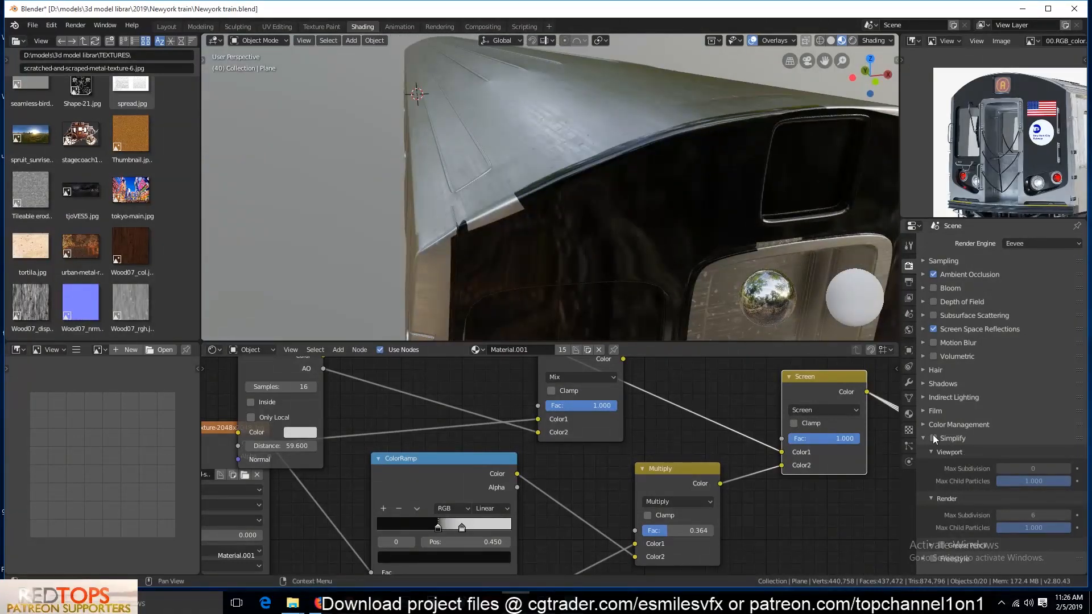
pyautogui.click(933, 438)
# Step: Select the row of front faces above the left window and grow the selection to the roof rim
pyautogui.press('Tab')
pyautogui.keyDown('shift'); pyautogui.moveTo(558, 189); pyautogui.dragTo(471, 196, button='middle'); pyautogui.keyUp('shift')
pyautogui.press('ctrl+KP_Add')
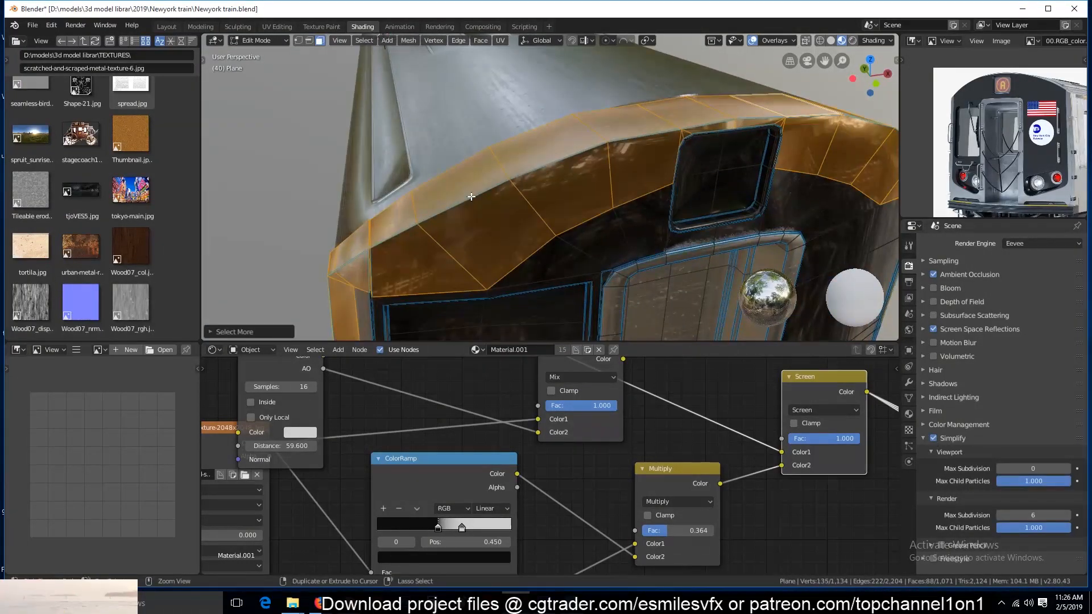
pyautogui.click(461, 259)
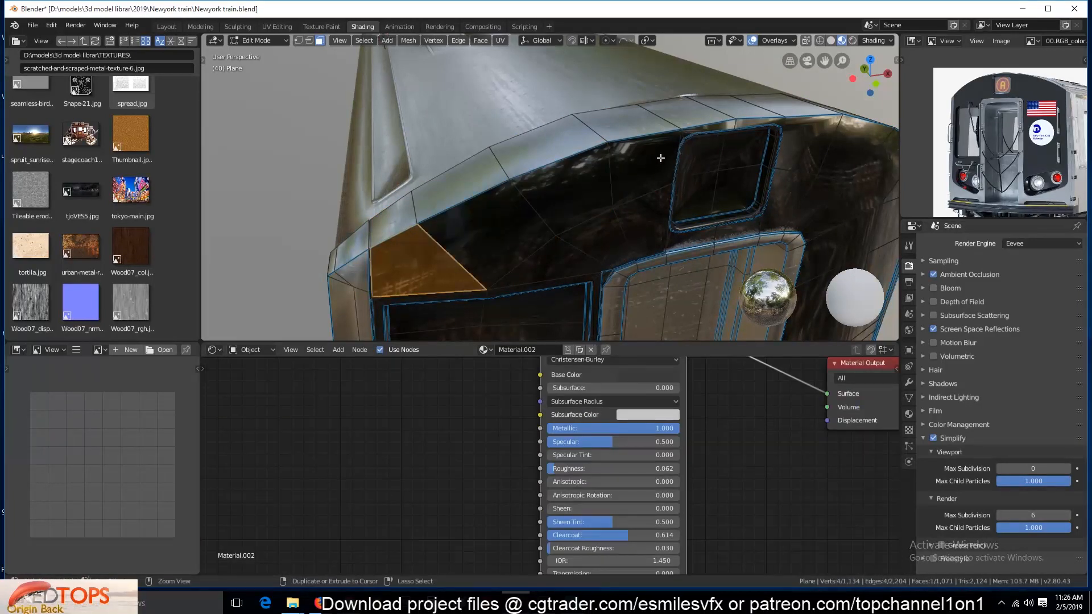
pyautogui.keyDown('ctrl'); pyautogui.click(660, 158); pyautogui.keyUp('ctrl')
pyautogui.press('ctrl+KP_Add')
pyautogui.press('ctrl+KP_Add')
pyautogui.press('Tab')
pyautogui.press('Tab')
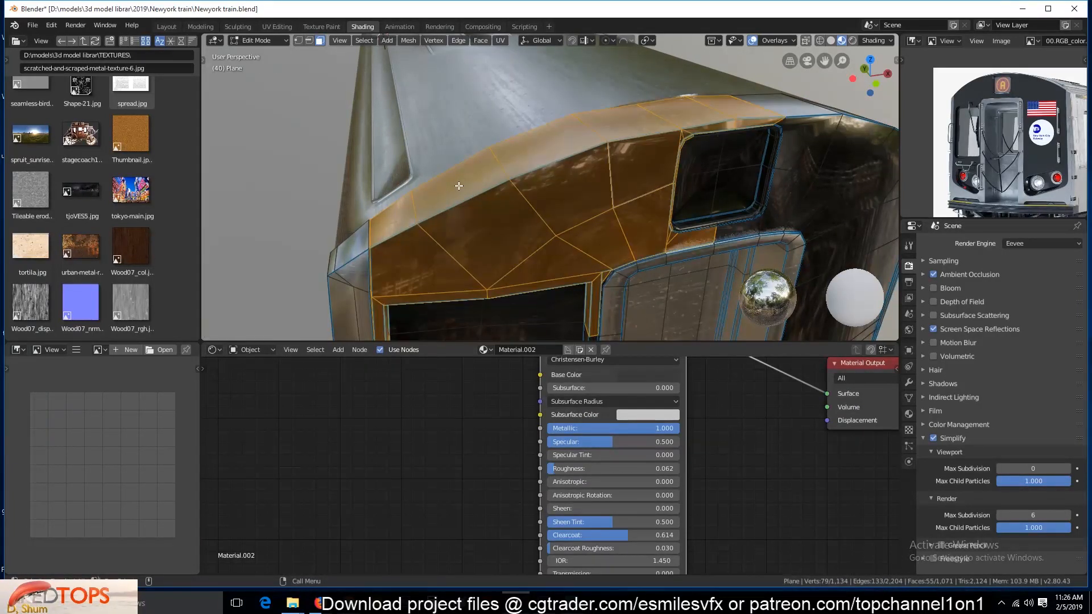
# Step: Add a loop cut along the front roof rim, slid close to the black panel's edge
pyautogui.hotkey('ctrl', 'r')
pyautogui.click(413, 208)
pyautogui.click(413, 217)
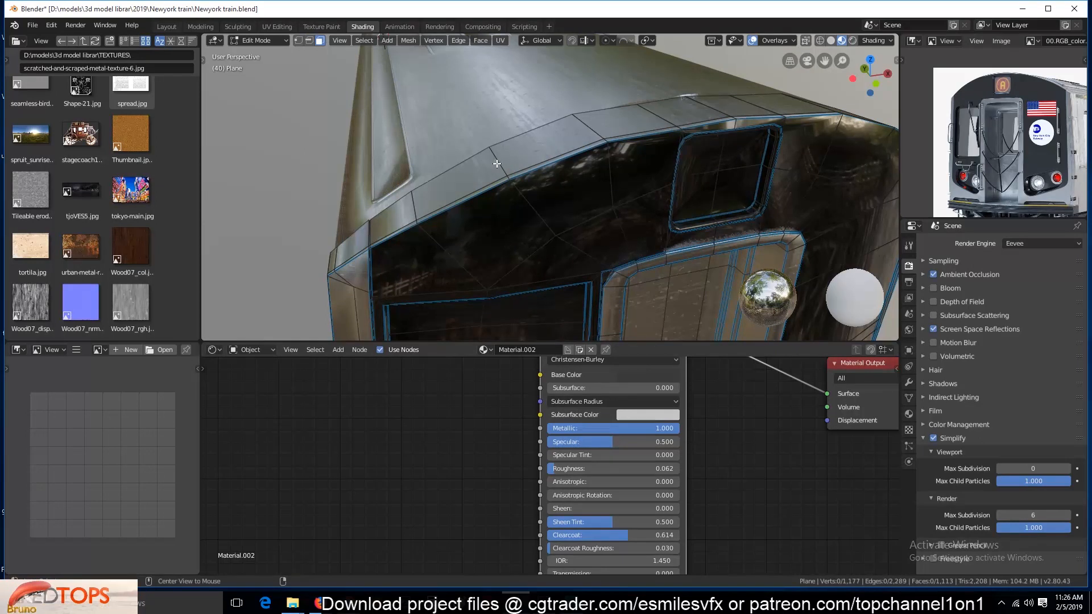
# Step: Select the face loop along the front roof rim
pyautogui.keyDown('alt'); pyautogui.click(494, 162); pyautogui.keyUp('alt')
pyautogui.scroll(4, 537, 200)
pyautogui.keyDown('alt'); pyautogui.click(313, 131); pyautogui.keyUp('alt')
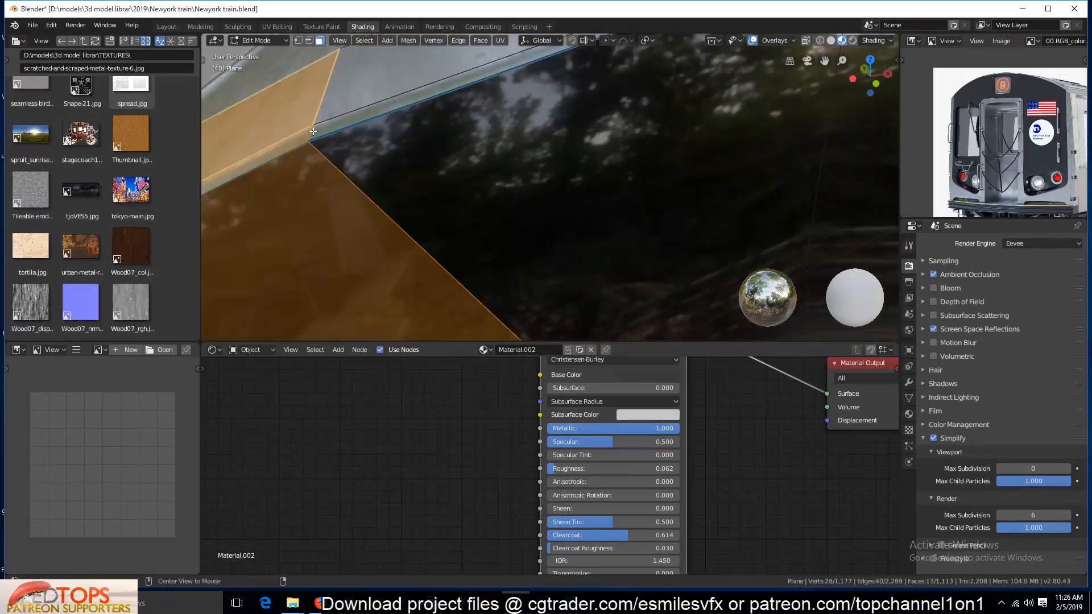
pyautogui.keyDown('alt'); pyautogui.click(316, 120); pyautogui.keyUp('alt')
pyautogui.scroll(-7, 329, 129)
pyautogui.moveTo(481, 137); pyautogui.dragTo(382, 112, button='middle')
# Step: Deselect the roof rim loop's end vertices in wireframe top view, try to rip the rest, and leave Edit Mode
pyautogui.press('KP_7')
pyautogui.keyDown('shift'); pyautogui.moveTo(602, 266); pyautogui.dragTo(587, 194, button='middle'); pyautogui.keyUp('shift')
pyautogui.press('1')
pyautogui.press('z')
pyautogui.scroll(3, 374, 129)
pyautogui.press('b')
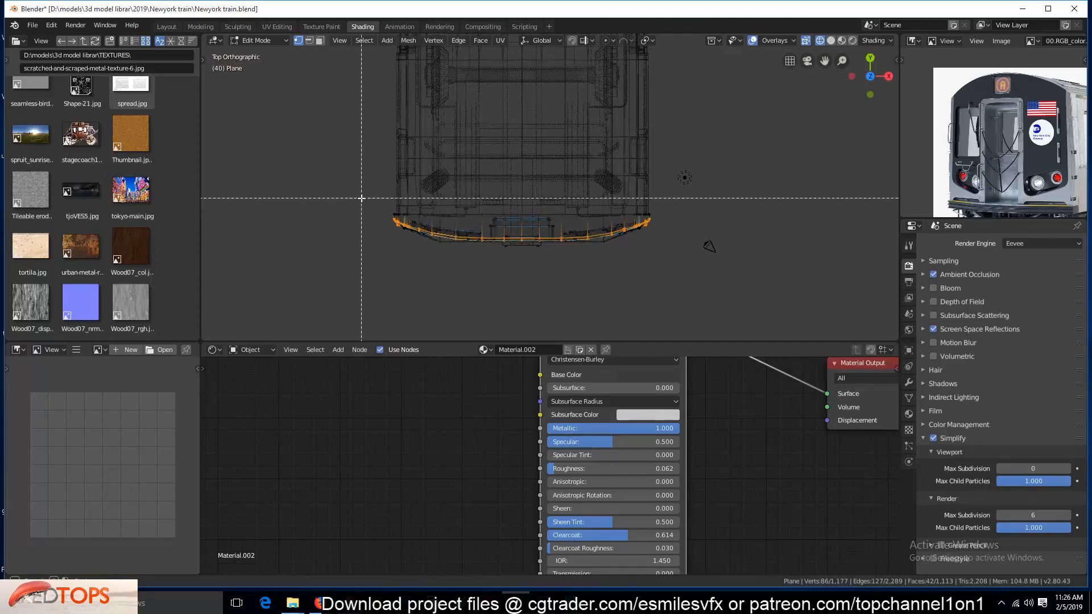
pyautogui.moveTo(379, 197); pyautogui.dragTo(403, 243)
pyautogui.press('b')
pyautogui.moveTo(685, 238); pyautogui.dragTo(685, 238, button='middle')
pyautogui.press('v')
pyautogui.press('b')
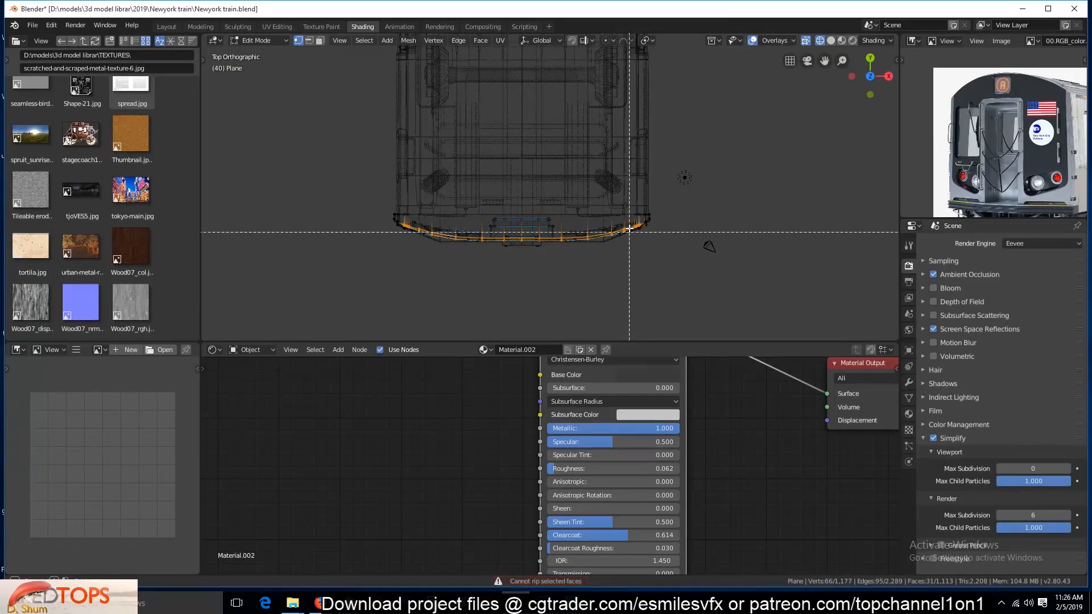
pyautogui.press('Tab')
pyautogui.hotkey('alt', 'a')
# Step: Restore material preview shading after a solid view check, save the file, and turn Simplify off
pyautogui.click(831, 41)
pyautogui.moveTo(842, 199); pyautogui.dragTo(817, 62, button='middle')
pyautogui.hotkey('ctrl', 's')
pyautogui.click(842, 40)
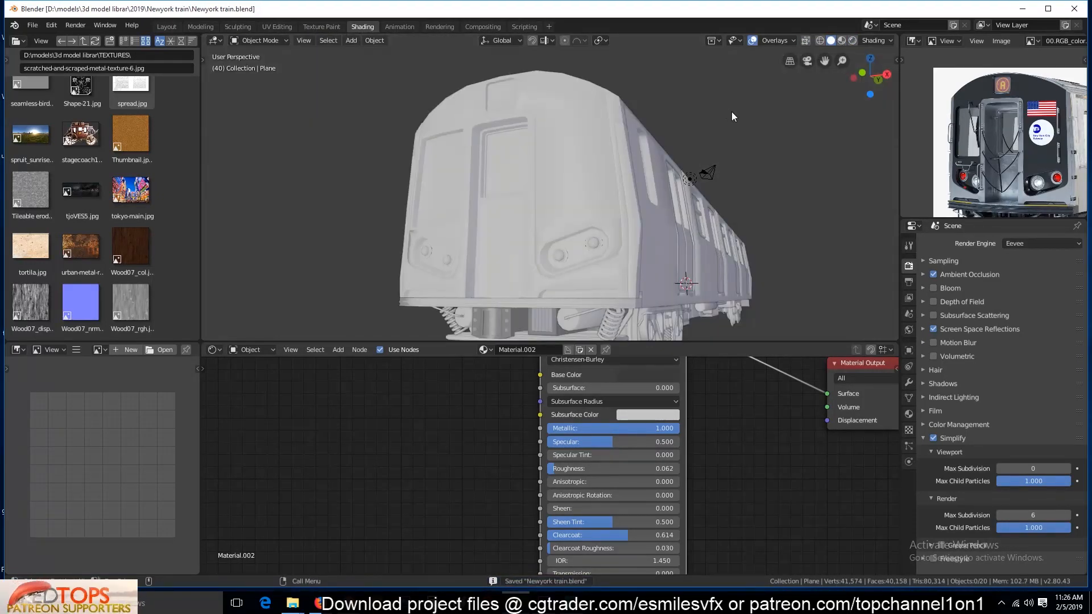
pyautogui.hotkey('ctrl', 's')
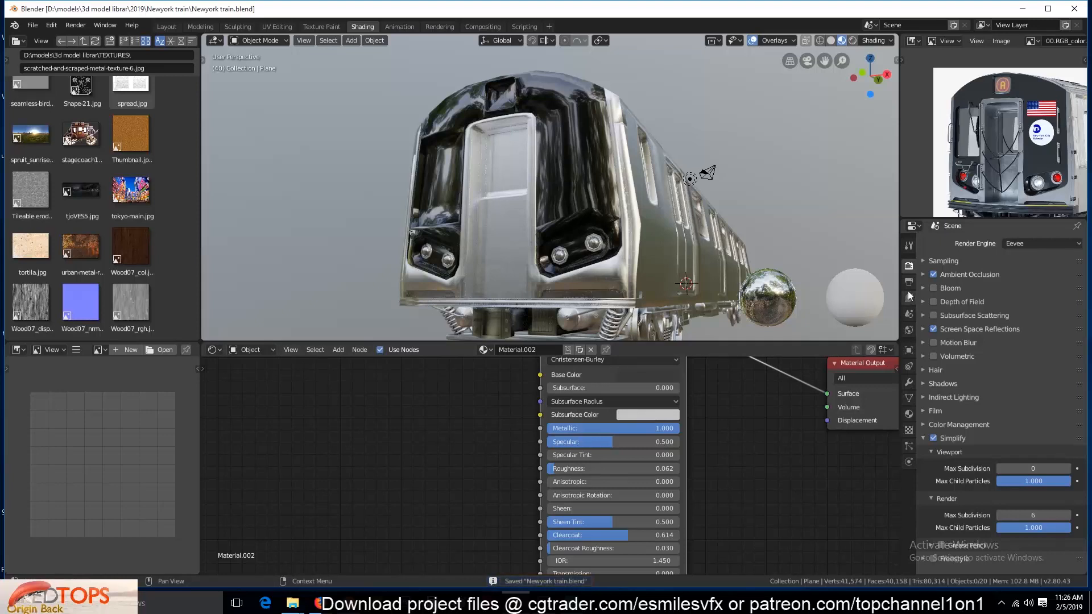
pyautogui.click(934, 438)
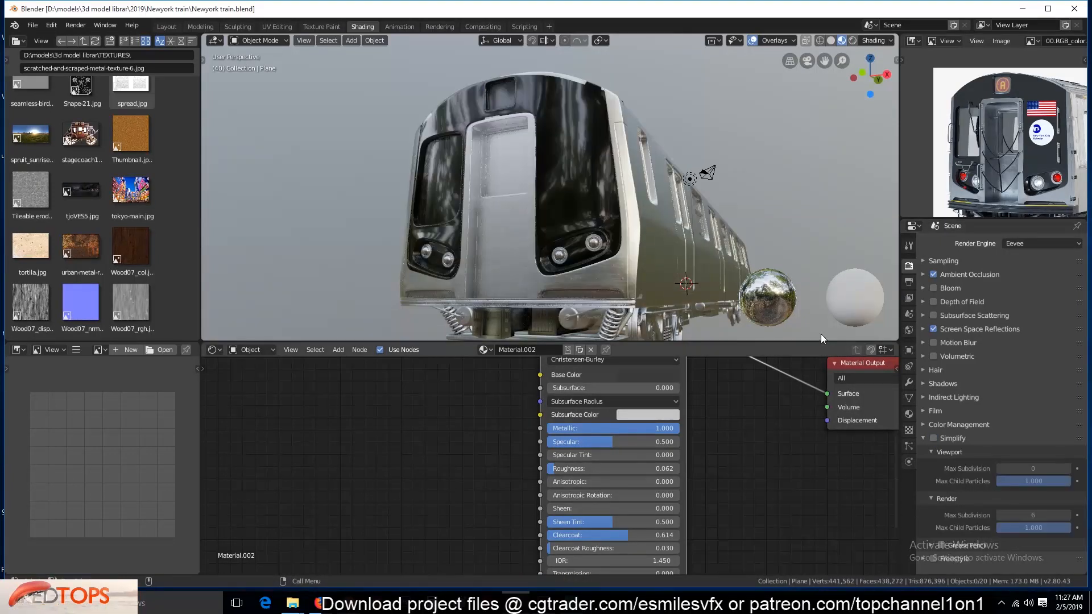
# Step: In Edit Mode on the train front, select the face loop along the front roof rim and grow the selection
pyautogui.moveTo(606, 128); pyautogui.dragTo(526, 169, button='middle')
pyautogui.scroll(3, 599, 237)
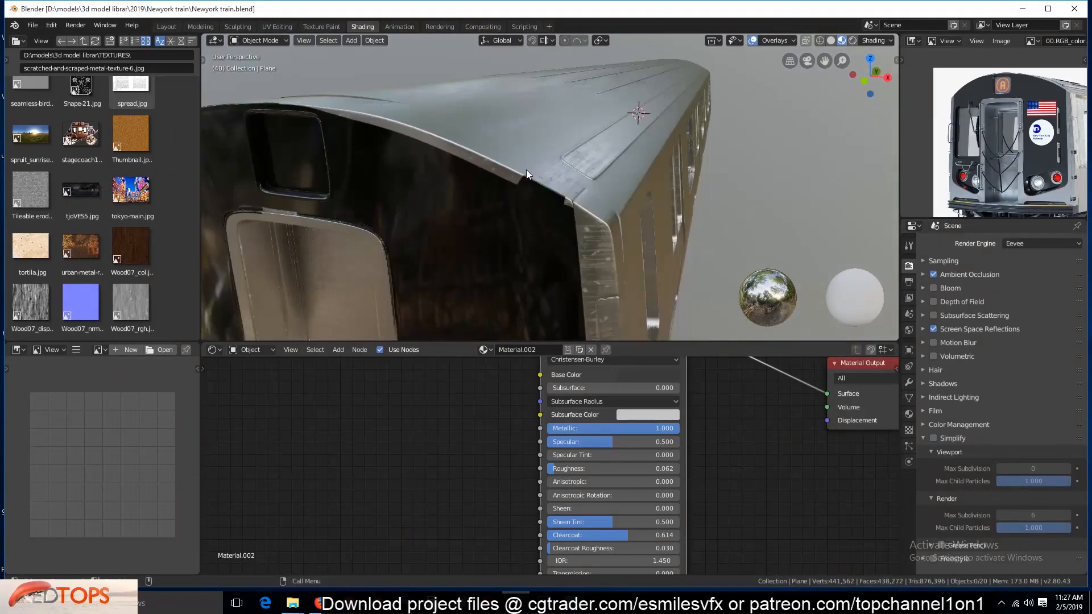
pyautogui.scroll(3, 527, 171)
pyautogui.click(525, 209)
pyautogui.moveTo(525, 212); pyautogui.dragTo(394, 228, button='middle')
pyautogui.hotkey('ctrl', 's')
pyautogui.press('Tab')
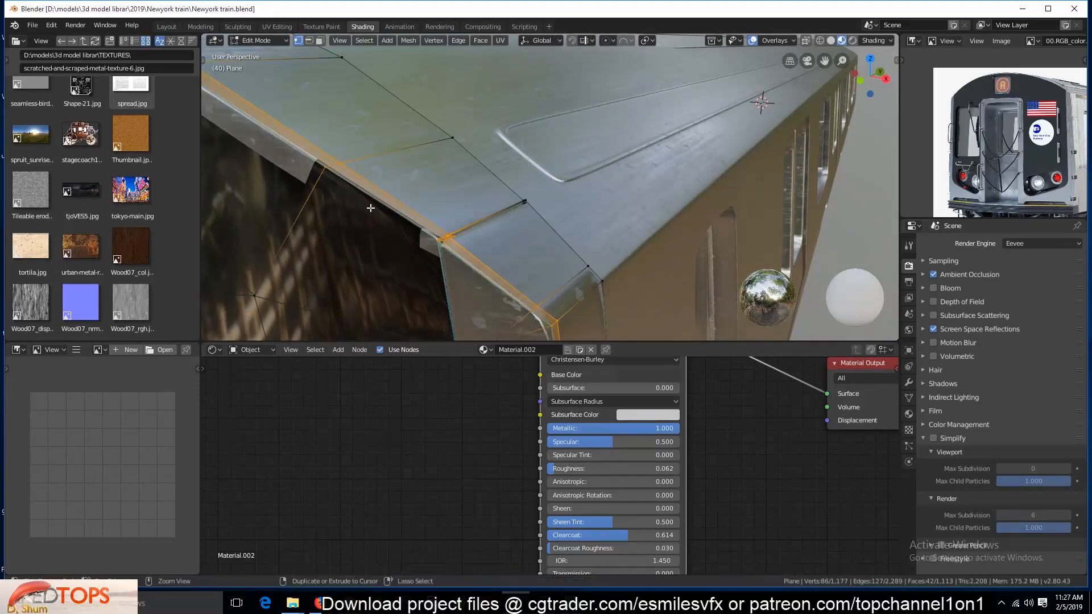
pyautogui.keyDown('alt'); pyautogui.click(307, 175); pyautogui.keyUp('alt')
pyautogui.keyDown('shift'); pyautogui.moveTo(307, 175); pyautogui.dragTo(434, 88, button='middle'); pyautogui.keyUp('shift')
pyautogui.keyDown('alt'); pyautogui.click(345, 186); pyautogui.keyUp('alt')
pyautogui.press('ctrl+KP_Add')
# Step: In front wireframe view, deselect the faces down both sides of the cab, keeping only the roof band selected
pyautogui.scroll(-3, 360, 163)
pyautogui.press('KP_1')
pyautogui.press('z')
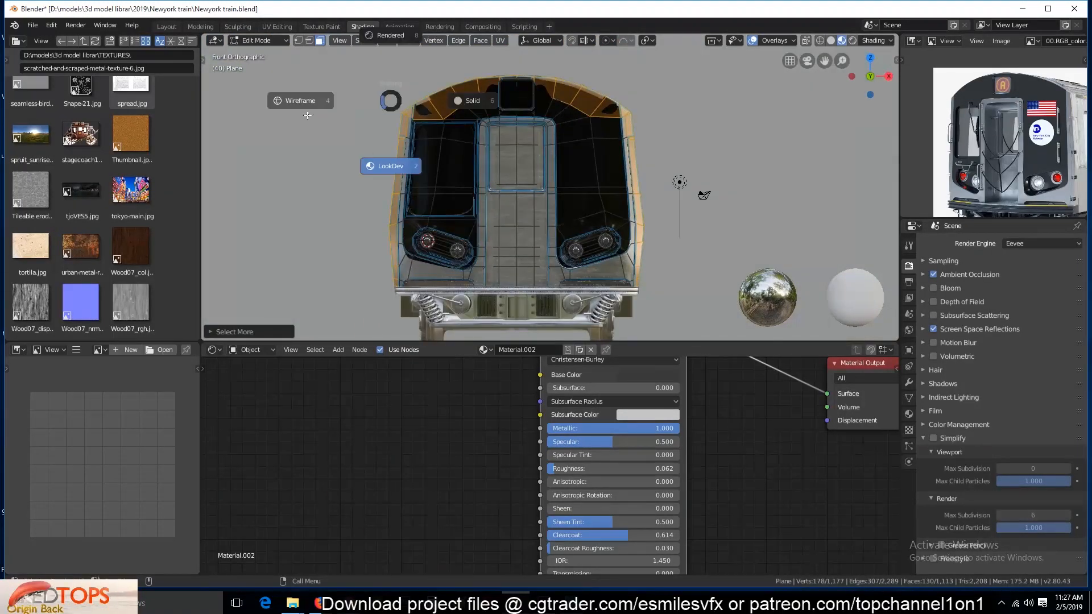
pyautogui.click(300, 98)
pyautogui.hotkey('alt', 'a')
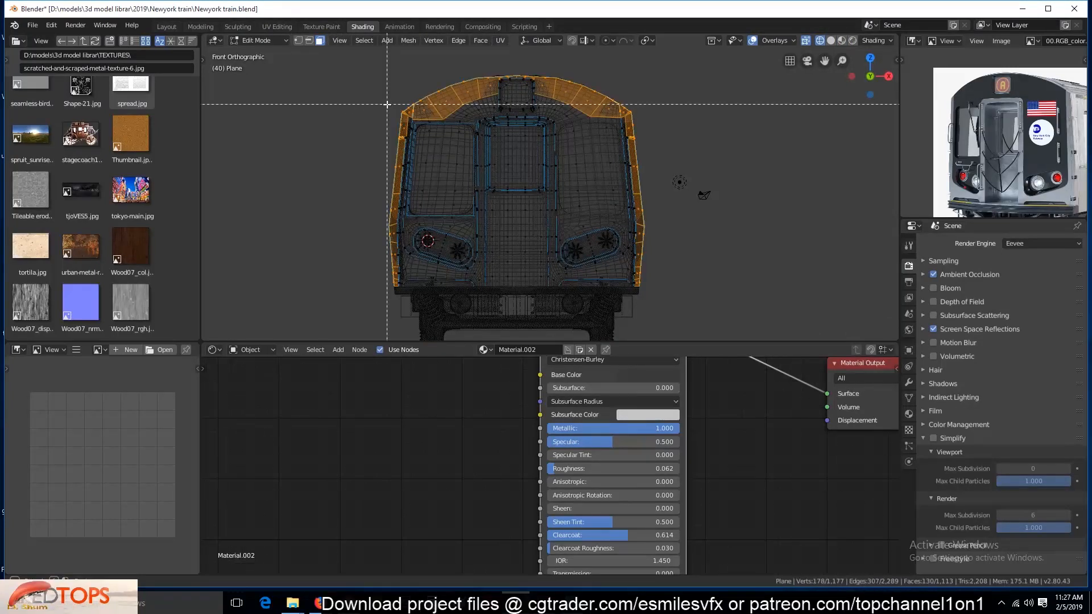
pyautogui.keyDown('ctrl'); pyautogui.moveTo(379, 160); pyautogui.dragTo(407, 323); pyautogui.keyUp('ctrl')
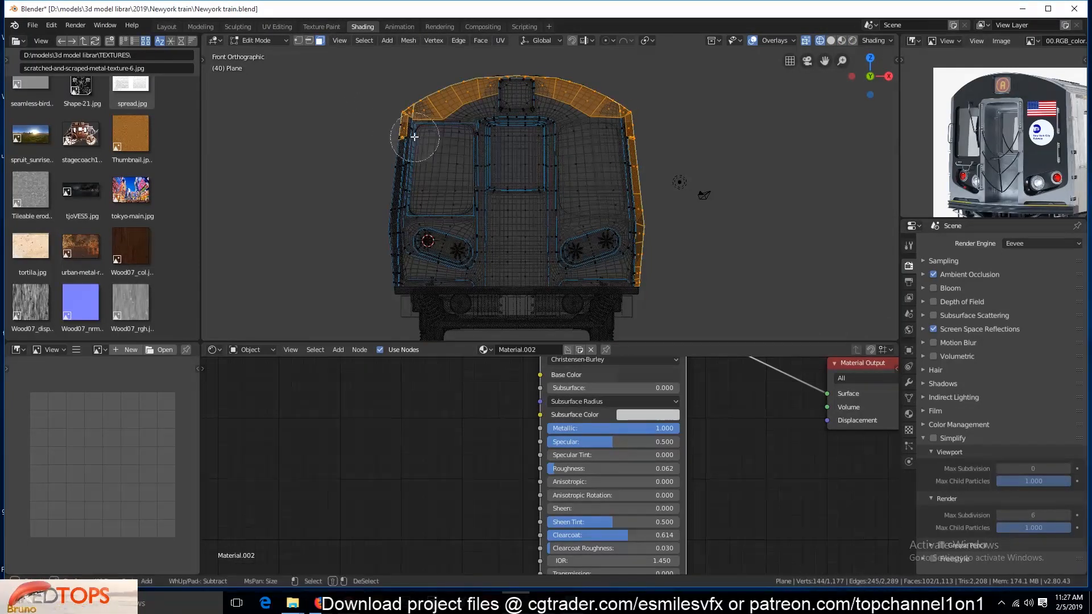
pyautogui.moveTo(396, 111); pyautogui.dragTo(392, 128, button='middle')
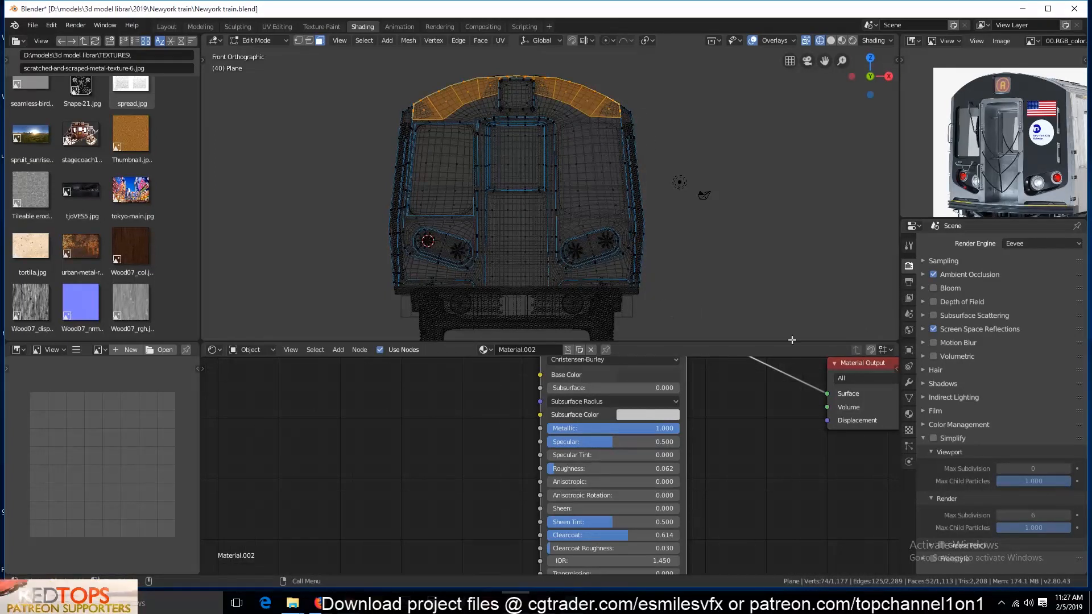
# Step: Assign Material.002 to the selected roof band faces and return to Object Mode with material preview shading
pyautogui.click(909, 414)
pyautogui.hotkey('alt', 'a')
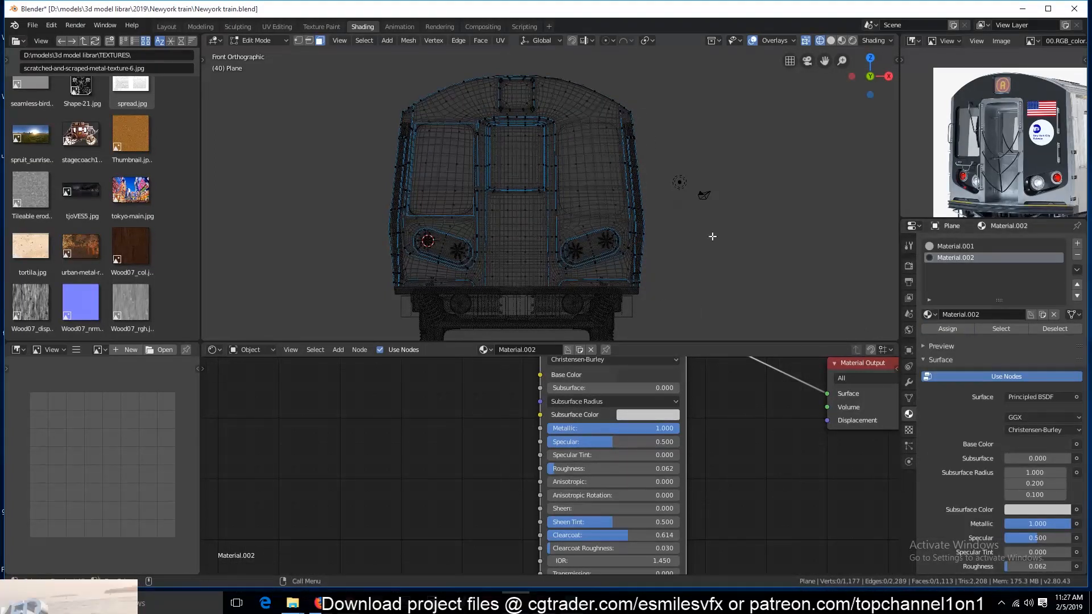
pyautogui.moveTo(725, 229); pyautogui.dragTo(680, 275, button='middle')
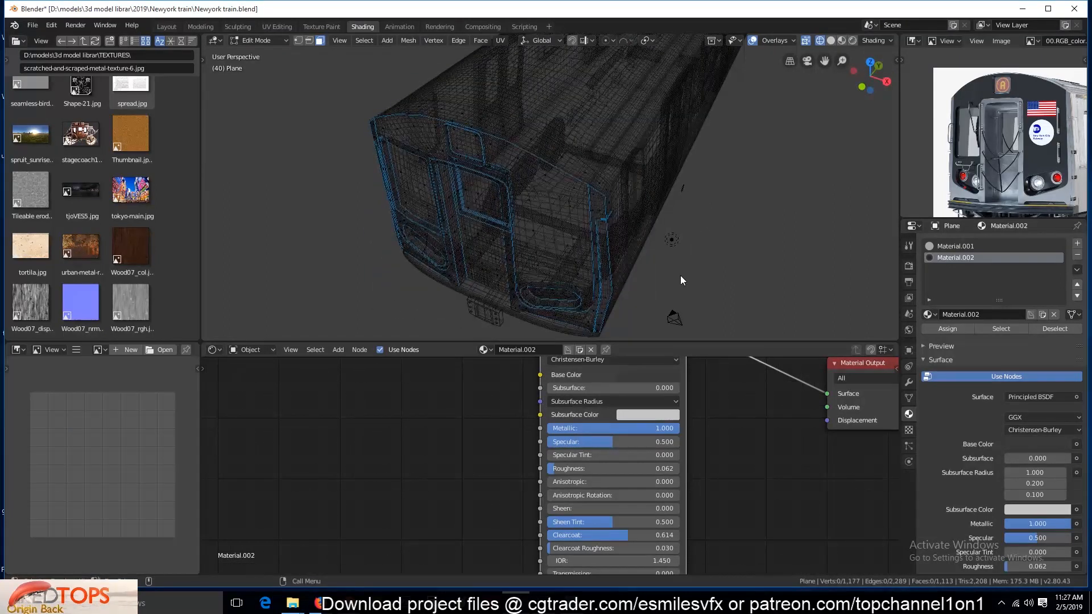
pyautogui.press('Tab')
pyautogui.hotkey('shift', 'z')
pyautogui.hotkey('ctrl', 's')
pyautogui.click(845, 40)
# Step: Save the file after viewing the train front and turn Simplify on in the render settings
pyautogui.moveTo(623, 196)
pyautogui.mouseDown(button='middle')
pyautogui.moveTo(657, 142)
pyautogui.moveTo(588, 170)
pyautogui.moveTo(610, 165)
pyautogui.moveTo(588, 164)
pyautogui.moveTo(582, 129)
pyautogui.moveTo(585, 169)
pyautogui.moveTo(557, 210)
pyautogui.moveTo(586, 222)
pyautogui.mouseUp(button='middle')
pyautogui.hotkey('alt', 'a')
pyautogui.hotkey('ctrl', 's')
pyautogui.hotkey('ctrl', 's')
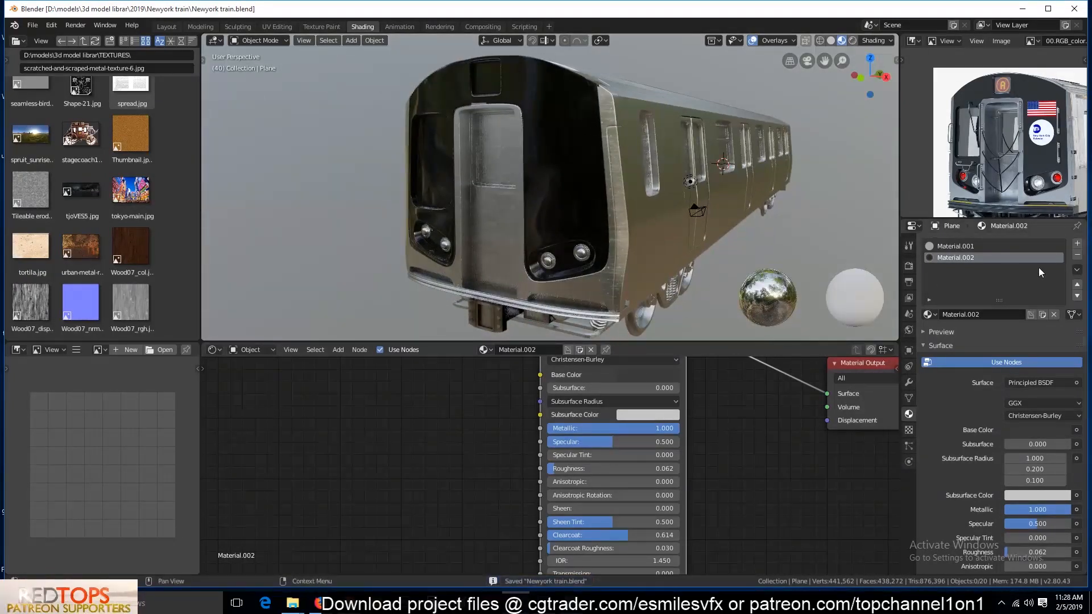
pyautogui.click(909, 265)
pyautogui.click(934, 438)
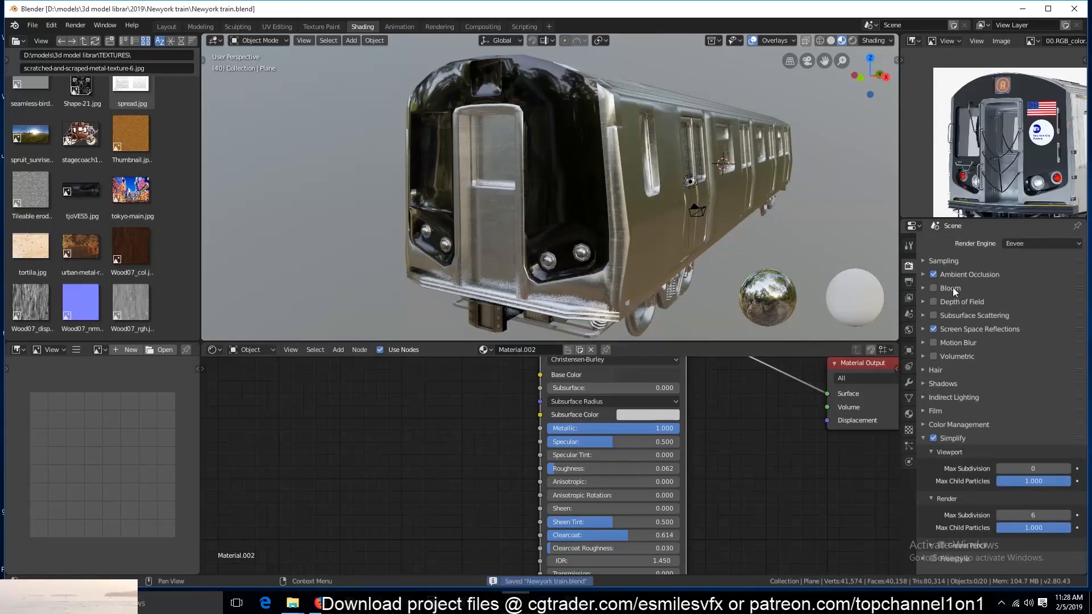
# Step: Add a third material slot to the train front with a new material named glass, and save the file
pyautogui.click(910, 282)
pyautogui.click(909, 414)
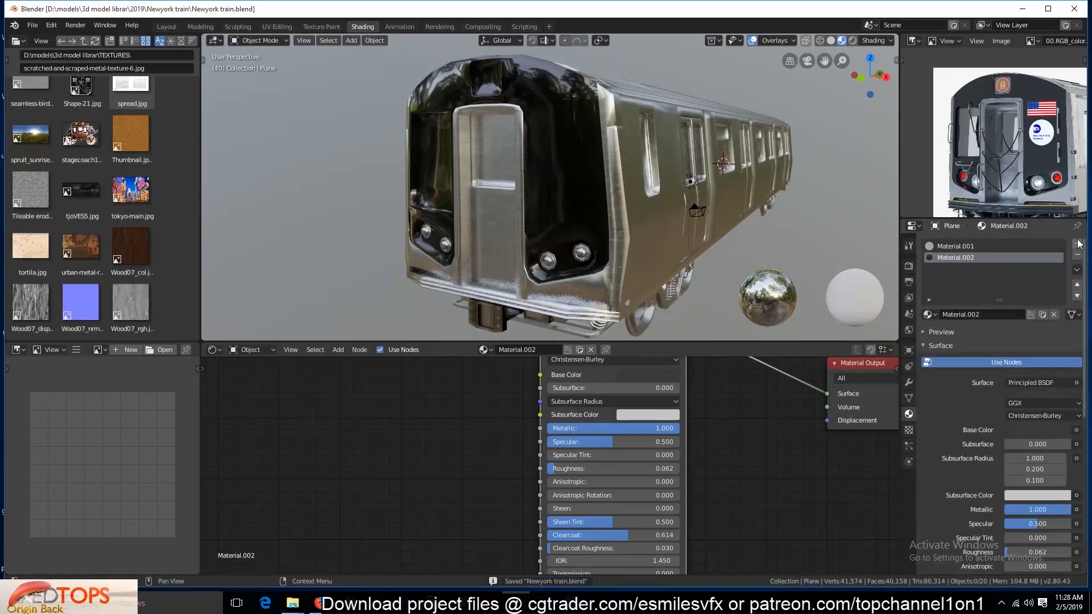
pyautogui.click(1078, 243)
pyautogui.click(1008, 317)
pyautogui.doubleClick(1001, 315)
pyautogui.write('gla')
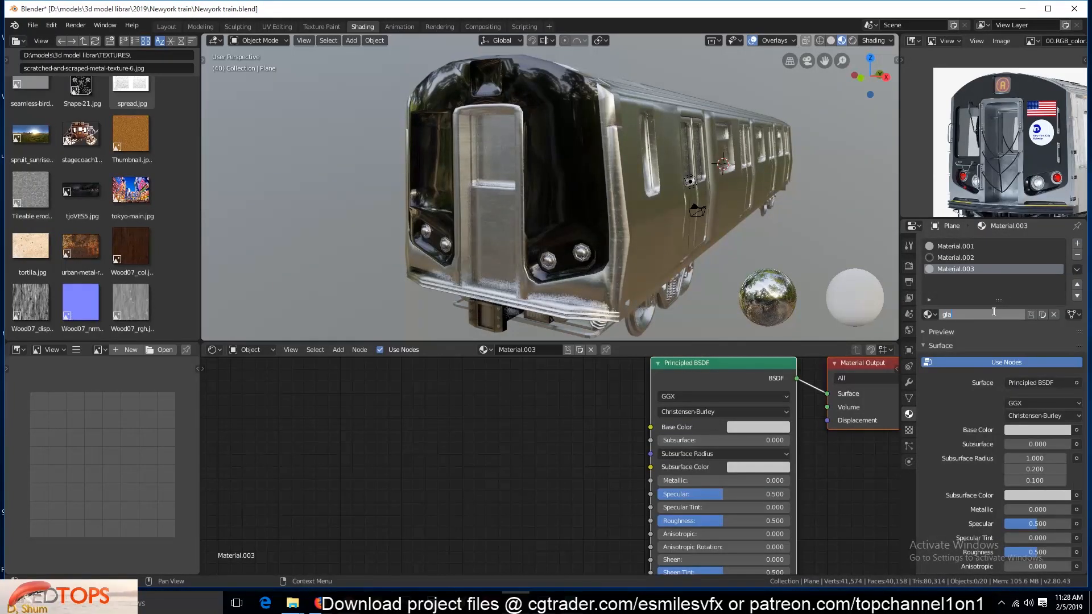
pyautogui.press('Return')
pyautogui.hotkey('ctrl', 's')
# Step: Switch to solid shading, raise the glass material's Transmission and set its Roughness to 0, saving the file
pyautogui.scroll(1, 827, 257)
pyautogui.scroll(-5, 756, 485)
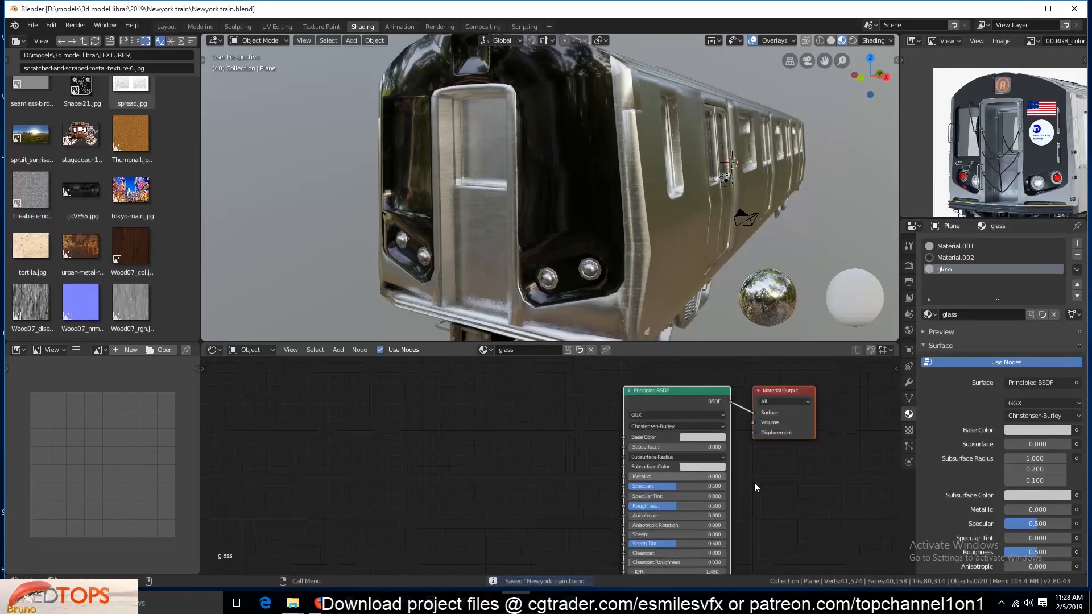
pyautogui.moveTo(688, 561); pyautogui.dragTo(676, 491, button='middle')
pyautogui.click(831, 41)
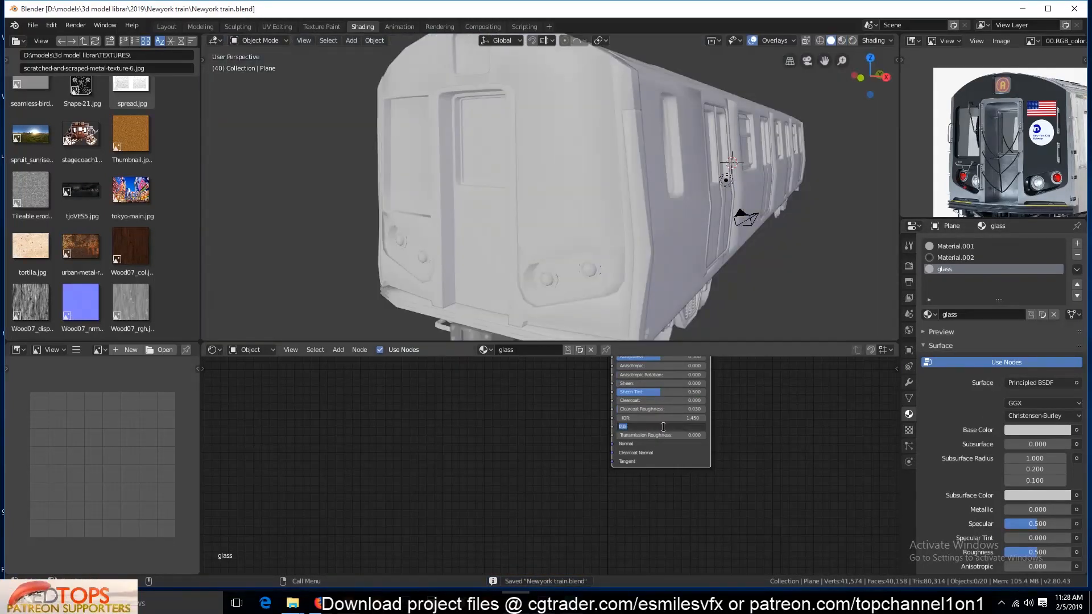
pyautogui.moveTo(651, 537); pyautogui.dragTo(623, 490, button='middle')
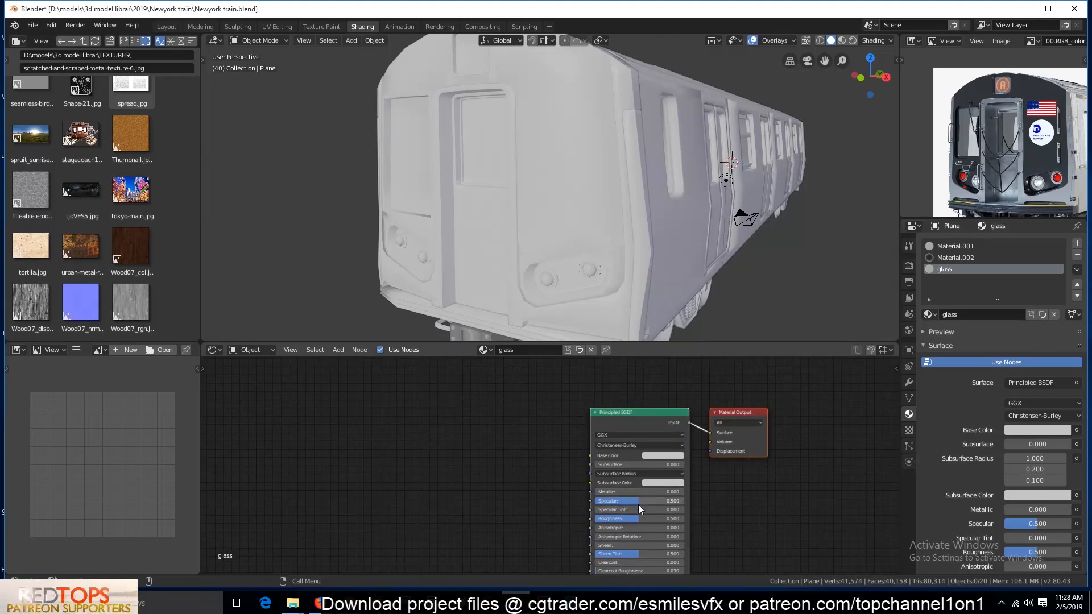
pyautogui.hotkey('ctrl', 's')
# Step: Enable Screen Space Refraction for the glass material, set its Blend Mode to Alpha Blend, and save the file
pyautogui.click(935, 347)
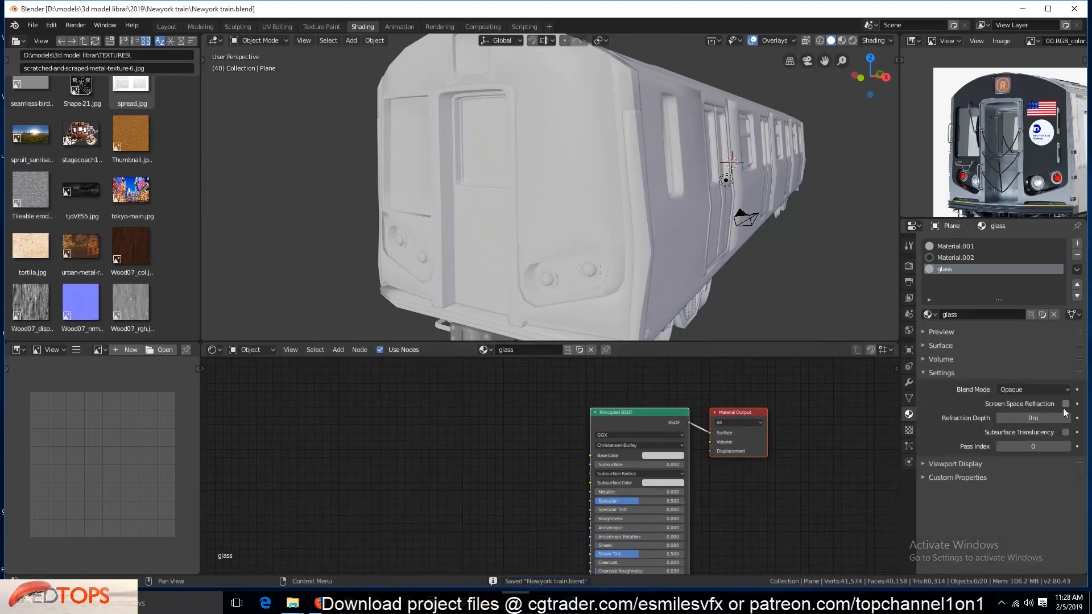
pyautogui.click(1065, 404)
pyautogui.click(1053, 390)
pyautogui.click(1032, 314)
pyautogui.hotkey('ctrl', 's')
# Step: Go over the scene's Screen Space Reflections options in the render settings and save the file
pyautogui.click(909, 266)
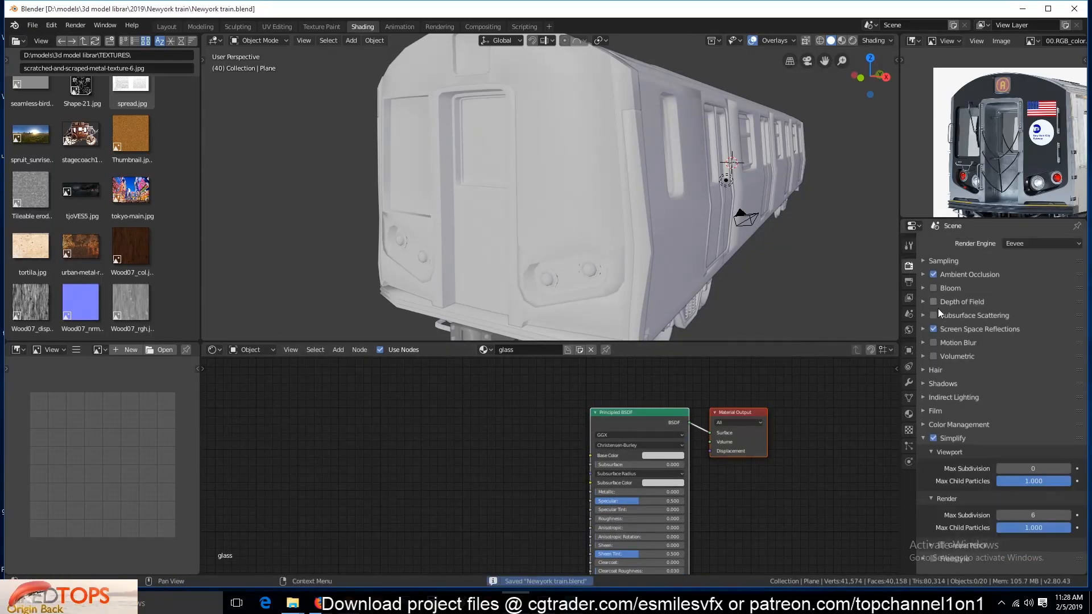
pyautogui.click(956, 324)
pyautogui.click(1018, 332)
pyautogui.hotkey('ctrl', 's')
# Step: Select the large cab window's faces beside the front door in Edit Mode and assign the glass material to them
pyautogui.press('Tab')
pyautogui.moveTo(498, 255); pyautogui.dragTo(606, 102, button='middle')
pyautogui.click(424, 71)
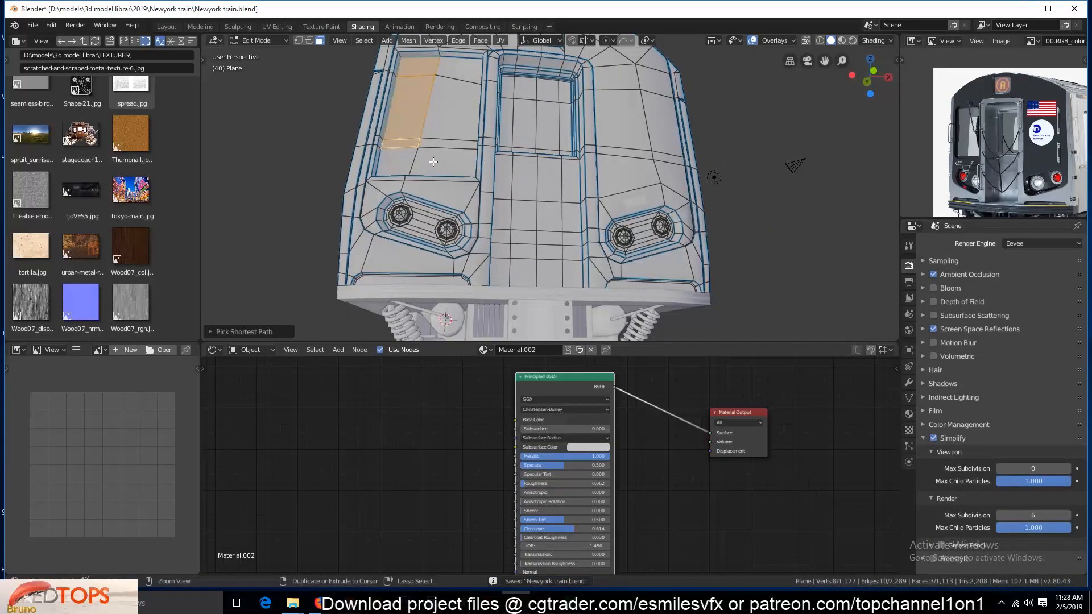
pyautogui.click(909, 414)
pyautogui.click(944, 269)
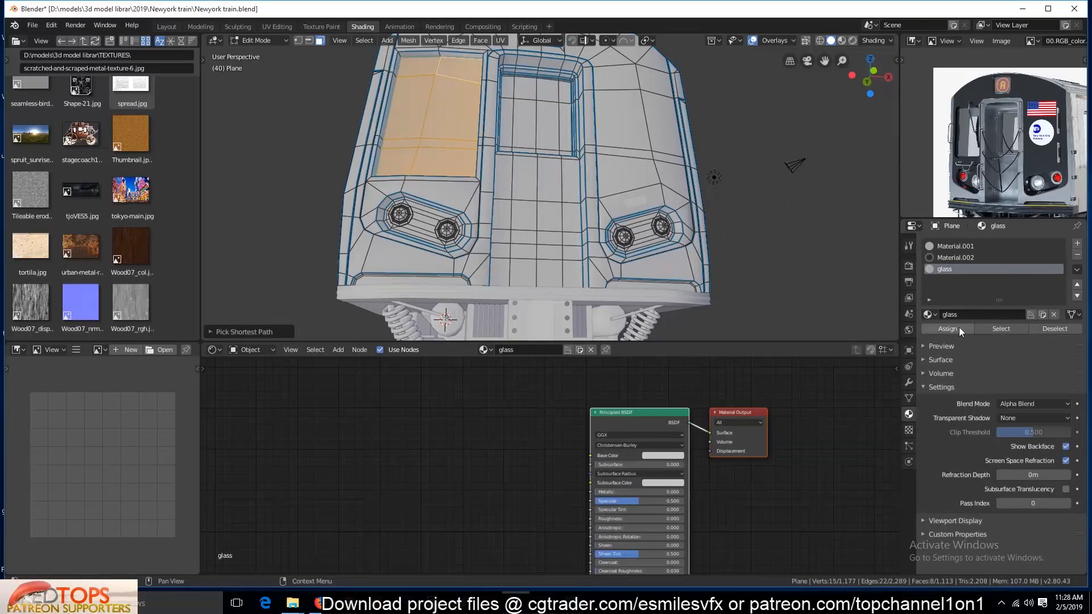
# Step: Select all pane faces of the front door's window and assign the glass material to them
pyautogui.scroll(5, 535, 126)
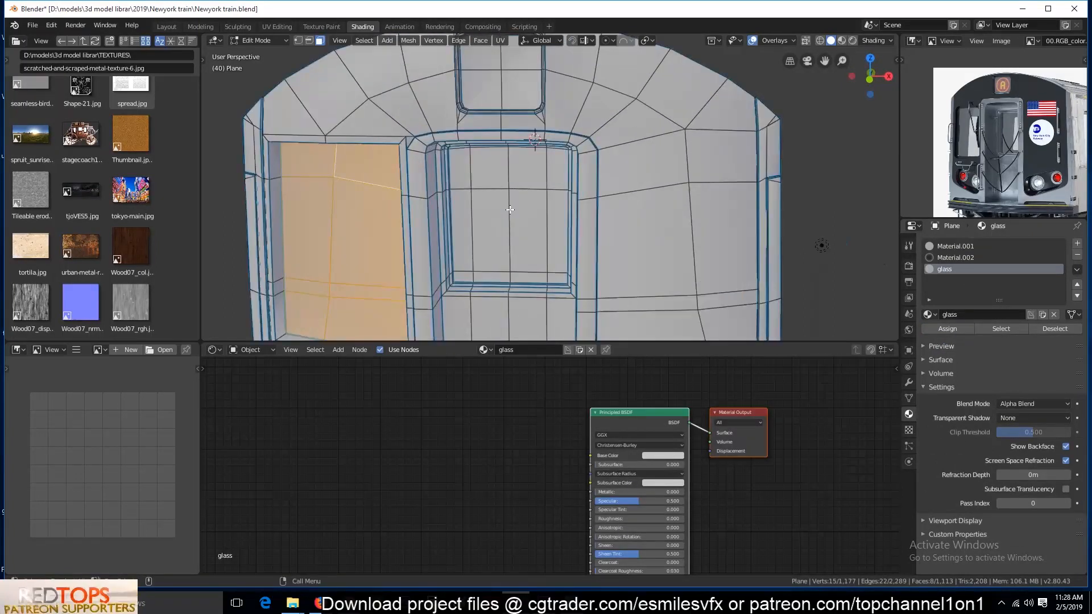
pyautogui.click(498, 166)
pyautogui.keyDown('shift'); pyautogui.click(518, 166); pyautogui.keyUp('shift')
pyautogui.keyDown('shift'); pyautogui.click(519, 134); pyautogui.keyUp('shift')
pyautogui.keyDown('shift'); pyautogui.click(483, 120); pyautogui.keyUp('shift')
pyautogui.press('ctrl+KP_Add')
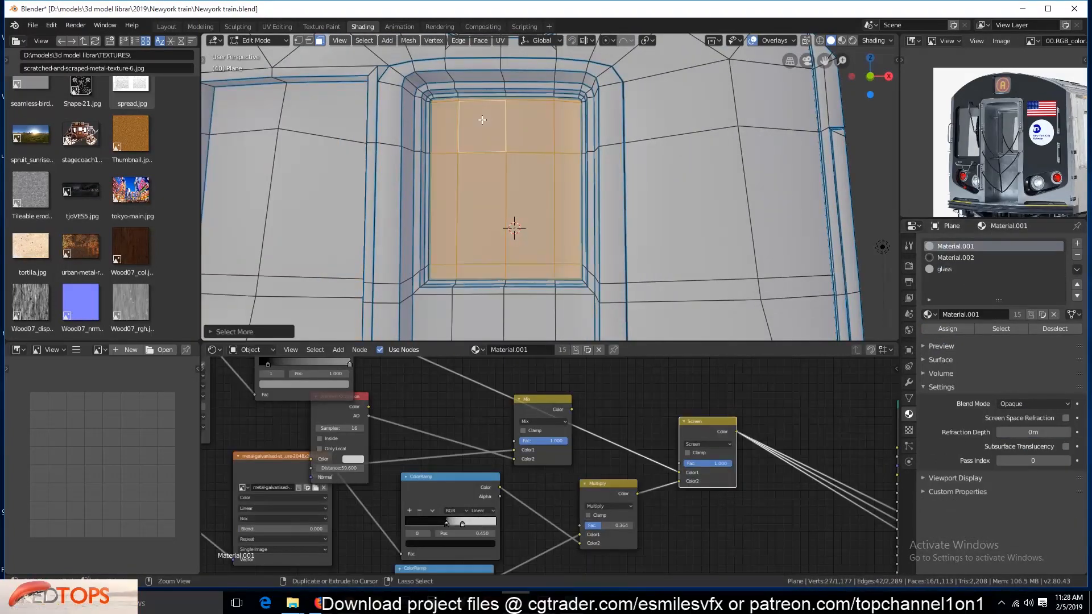
pyautogui.press('ctrl+KP_Add')
pyautogui.click(964, 268)
# Step: Leave the train front, select the car's side body, and add a second material slot using the glass material
pyautogui.scroll(-8, 619, 276)
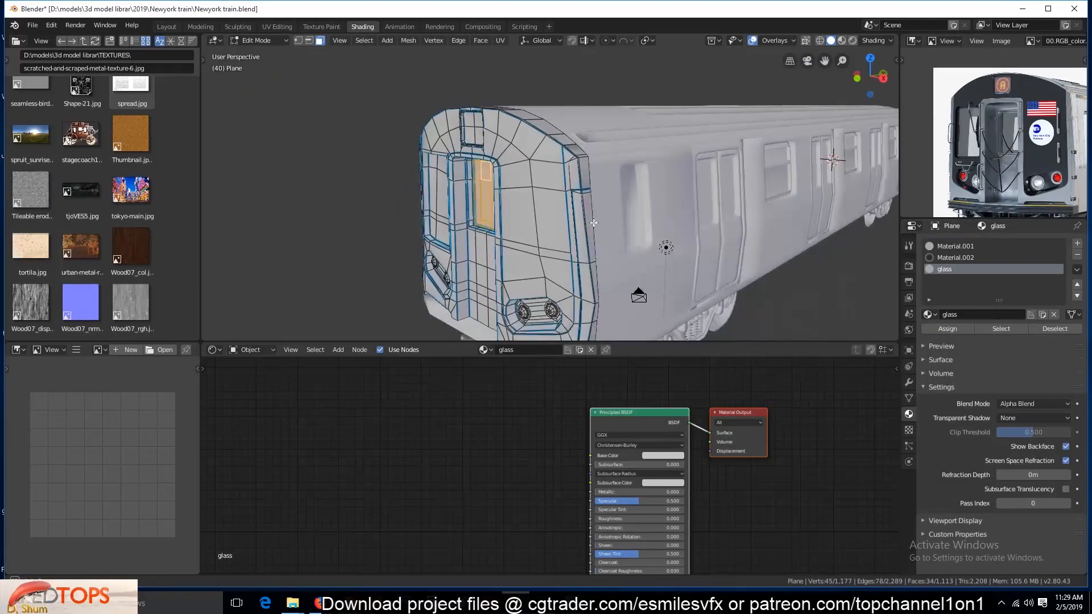
pyautogui.keyDown('shift'); pyautogui.moveTo(620, 277); pyautogui.dragTo(469, 203, button='middle'); pyautogui.keyUp('shift')
pyautogui.press('Tab')
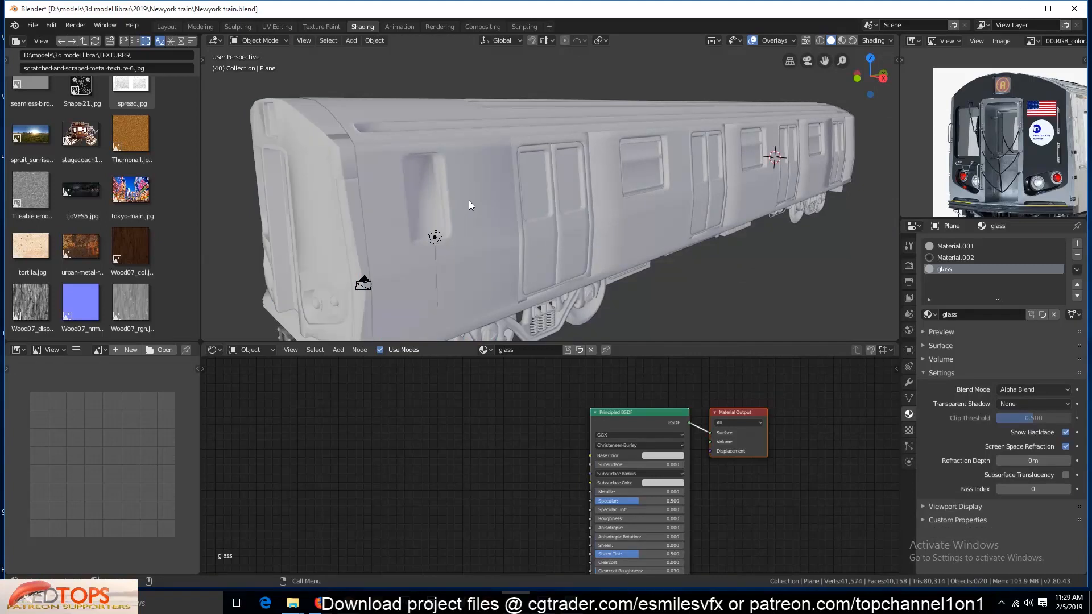
pyautogui.click(625, 252)
pyautogui.press('Tab')
pyautogui.moveTo(625, 251); pyautogui.dragTo(601, 251, button='middle')
pyautogui.press('Tab')
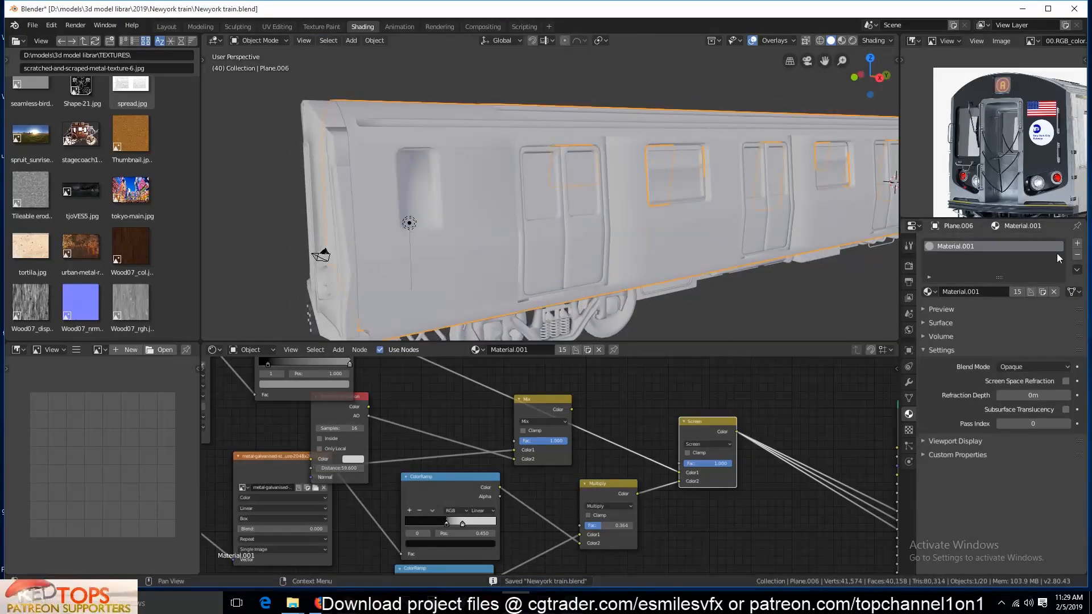
pyautogui.click(1077, 244)
pyautogui.click(929, 314)
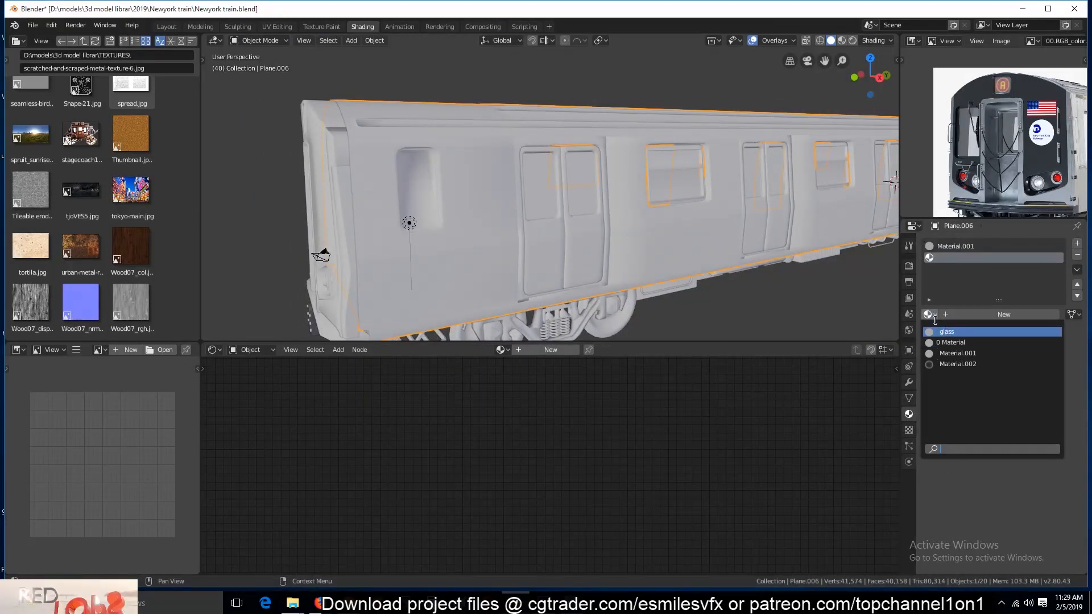
pyautogui.click(947, 332)
# Step: Select the cab side window's face on the side body in Edit Mode, then return to Object Mode
pyautogui.press('Tab')
pyautogui.scroll(1, 387, 166)
pyautogui.click(384, 172)
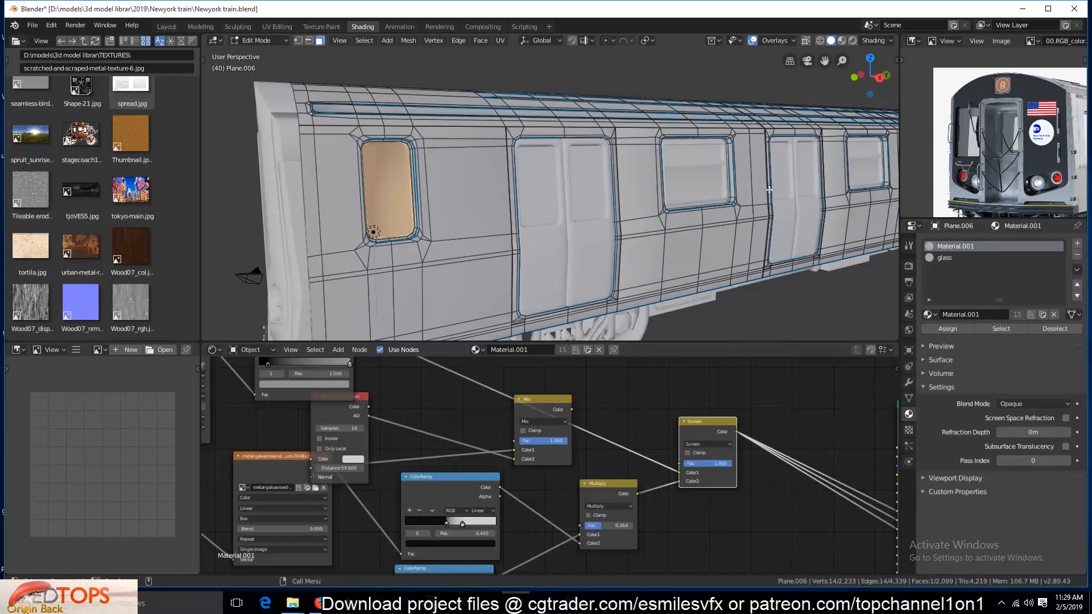
pyautogui.scroll(-3, 769, 190)
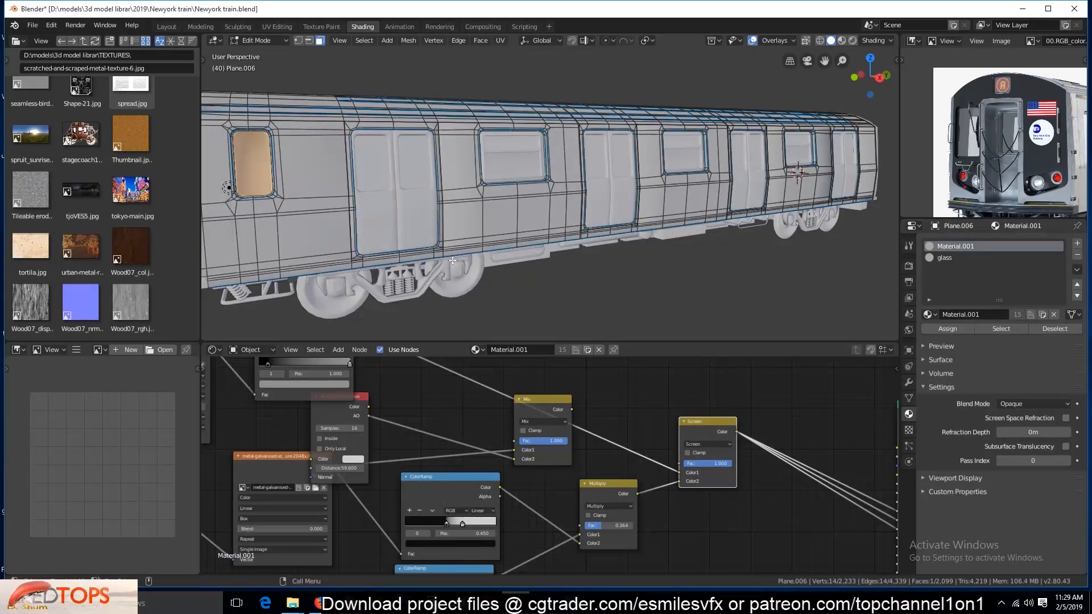
pyautogui.press('Tab')
# Step: Add the glass material to the first side door in a new slot and assign it to the door's window pane
pyautogui.click(395, 210)
pyautogui.press('Tab')
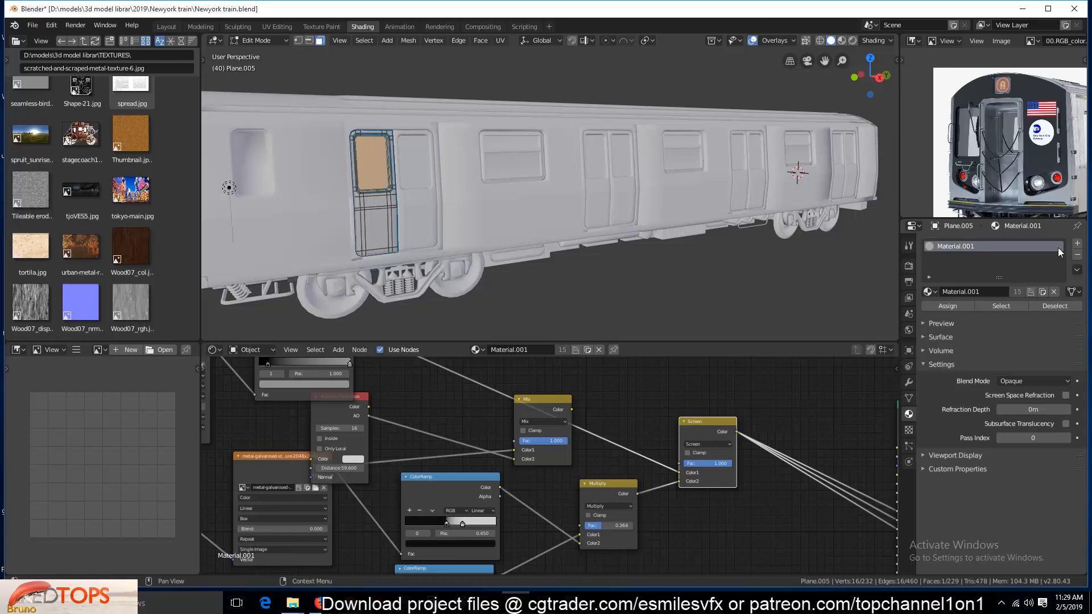
pyautogui.click(1077, 244)
pyautogui.click(929, 315)
pyautogui.click(946, 334)
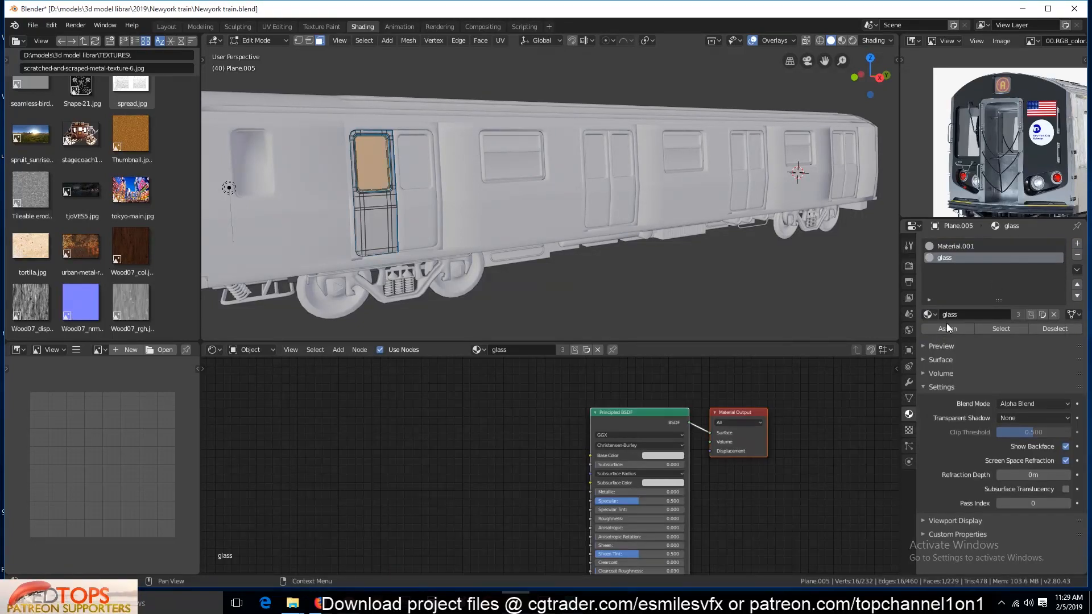
pyautogui.click(948, 327)
pyautogui.press('Tab')
# Step: Select the upper and lower pane faces of the first side window, including the narrow strips around their edges
pyautogui.click(503, 169)
pyautogui.press('Tab')
pyautogui.click(508, 145)
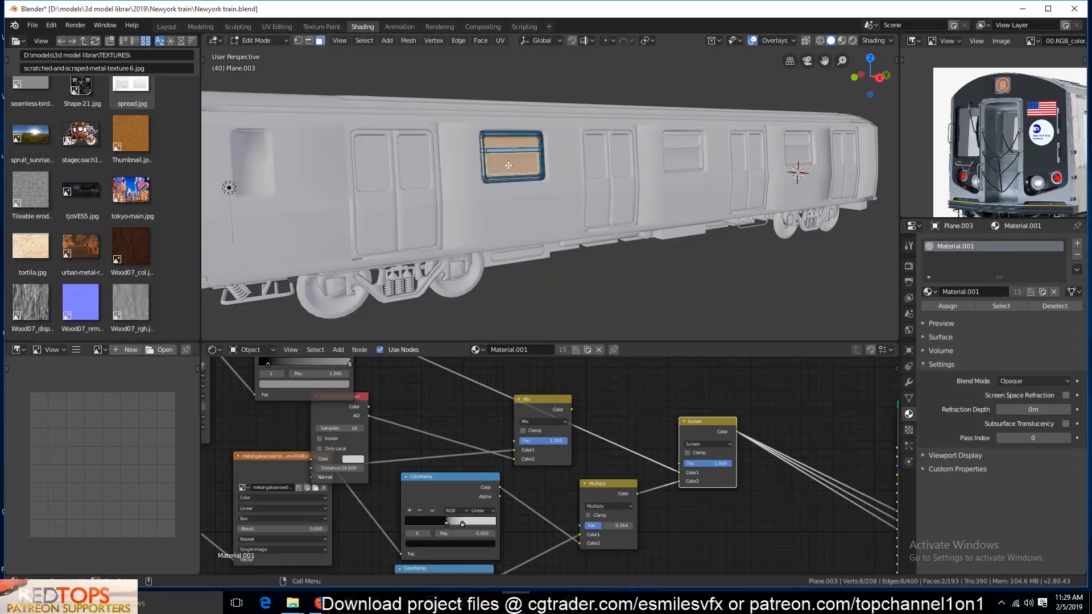
pyautogui.press('KP_Decimal')
pyautogui.moveTo(568, 175); pyautogui.dragTo(502, 152, button='middle')
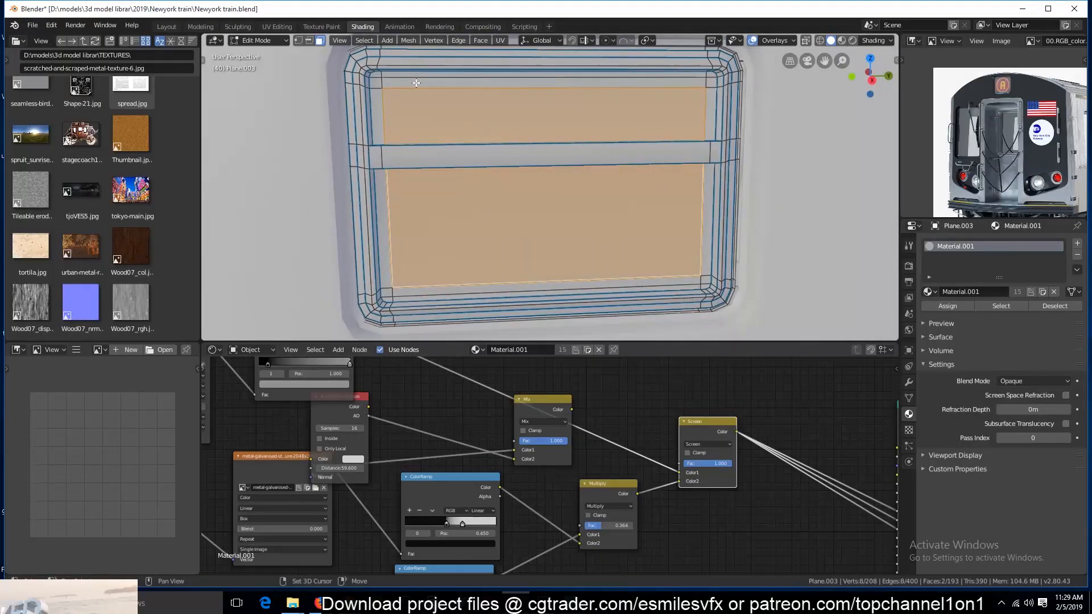
pyautogui.moveTo(393, 79); pyautogui.dragTo(385, 74, button='middle')
pyautogui.keyDown('shift'); pyautogui.click(380, 84); pyautogui.keyUp('shift')
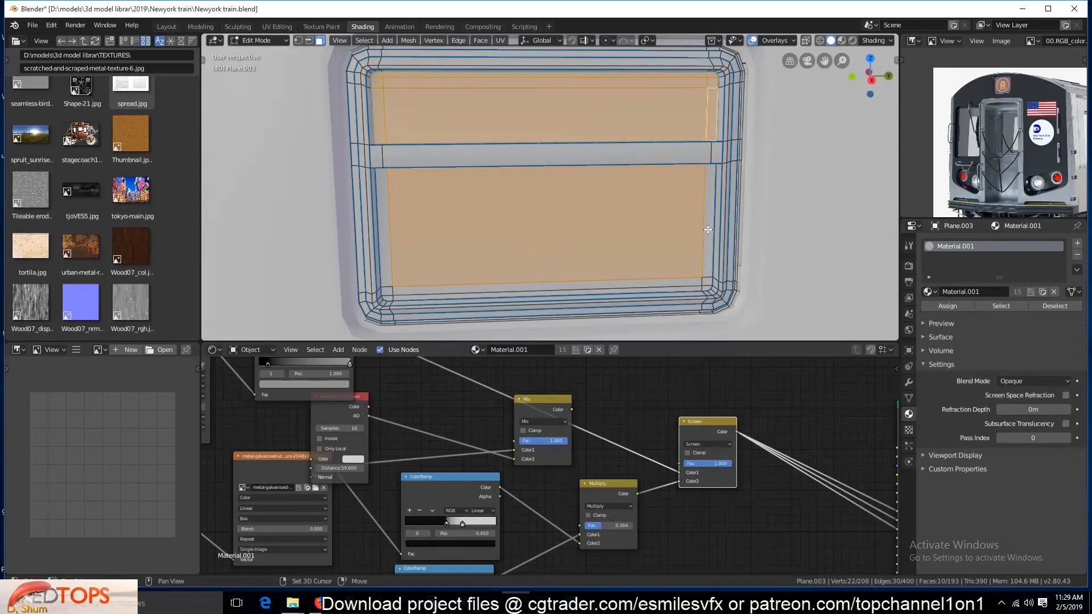
pyautogui.keyDown('shift'); pyautogui.click(386, 250); pyautogui.keyUp('shift')
pyautogui.moveTo(389, 227); pyautogui.dragTo(398, 149, button='middle')
# Step: Add the glass material to the side window in a new slot and assign it to the selected pane faces
pyautogui.click(1077, 244)
pyautogui.click(930, 315)
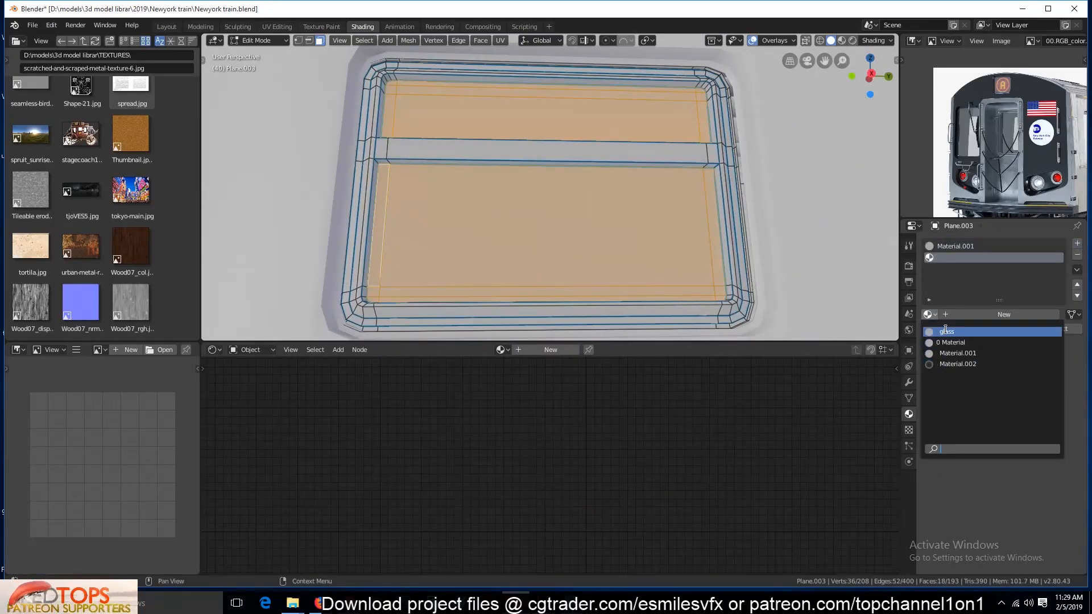
pyautogui.click(945, 332)
pyautogui.press('Tab')
# Step: Save the file and view the whole train in material preview shading to examine the glass windows
pyautogui.scroll(-6, 613, 262)
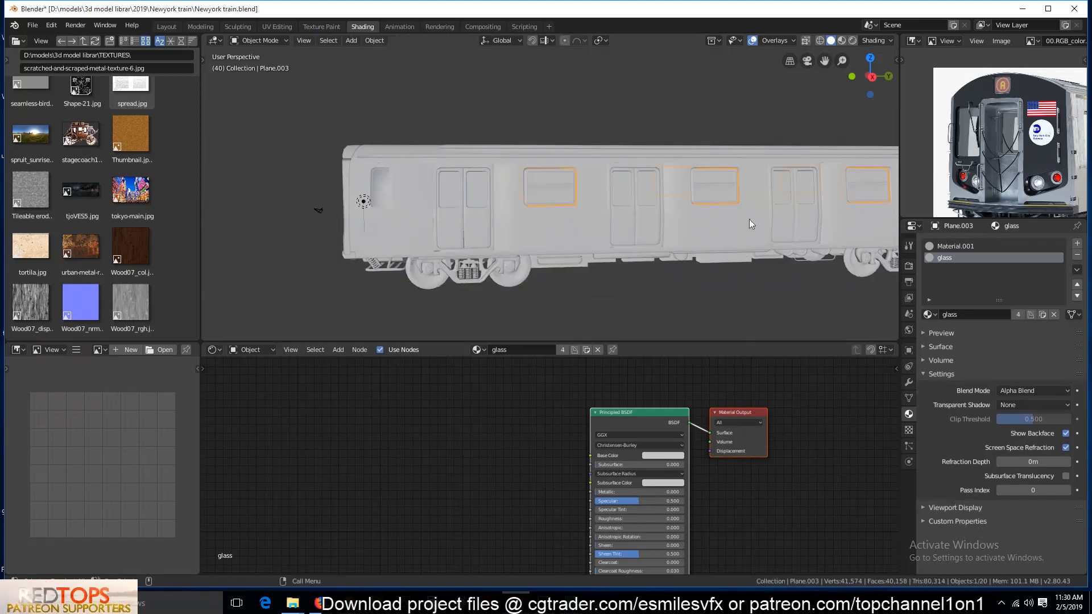
pyautogui.scroll(-3, 749, 220)
pyautogui.moveTo(641, 210); pyautogui.dragTo(730, 263, button='middle')
pyautogui.hotkey('ctrl', 's')
pyautogui.click(842, 42)
pyautogui.moveTo(804, 144)
pyautogui.mouseDown(button='middle')
pyautogui.moveTo(589, 165)
pyautogui.moveTo(699, 158)
pyautogui.mouseUp(button='middle')
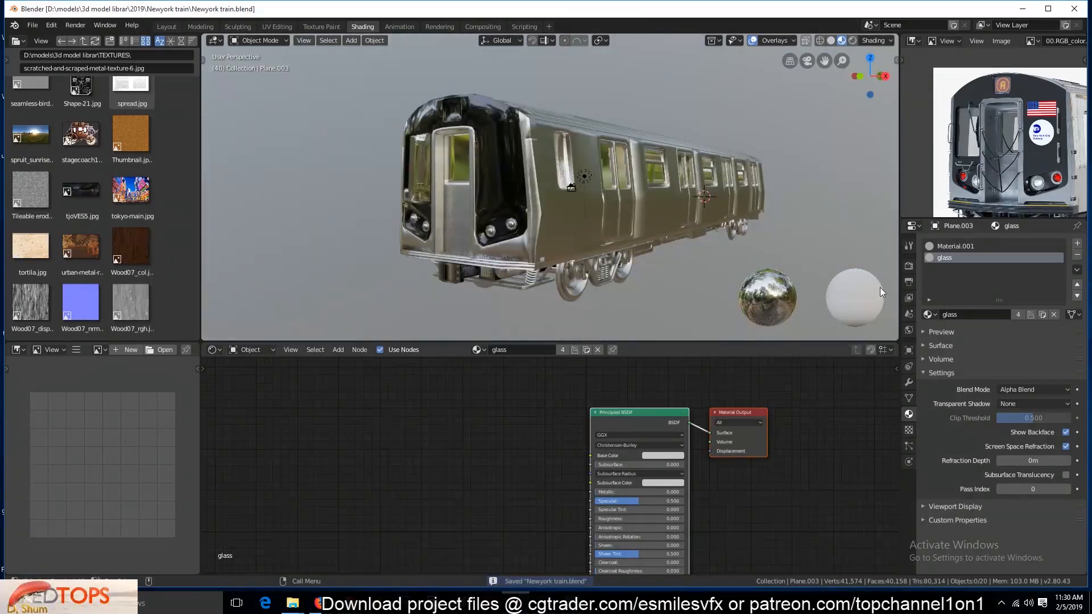
# Step: Turn off Simplify in the render settings and view the fully subdivided train against the reference photo
pyautogui.click(909, 266)
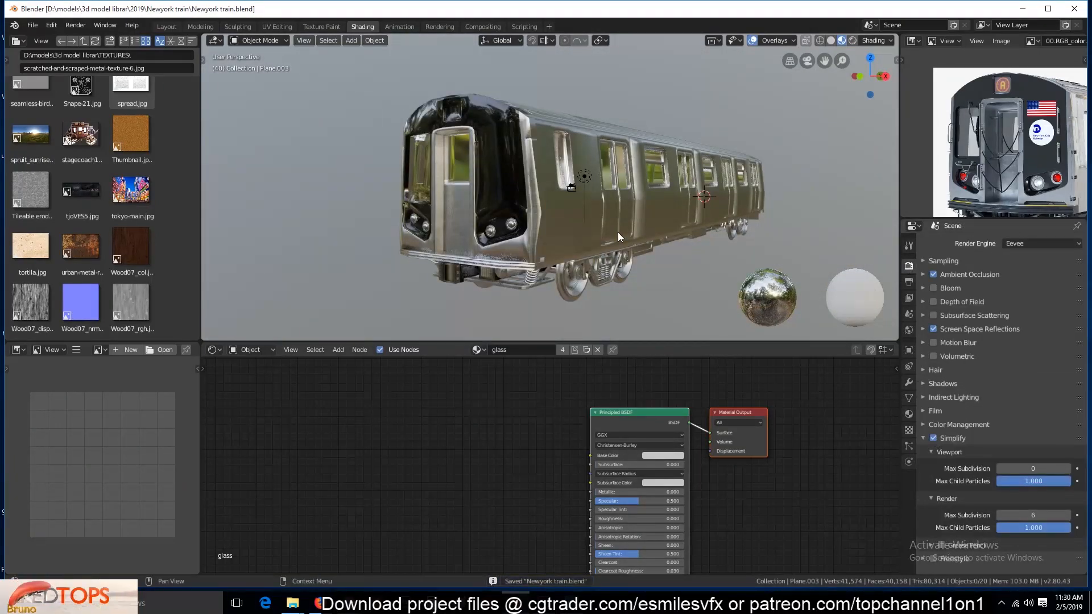
pyautogui.moveTo(619, 232); pyautogui.dragTo(805, 138, button='middle')
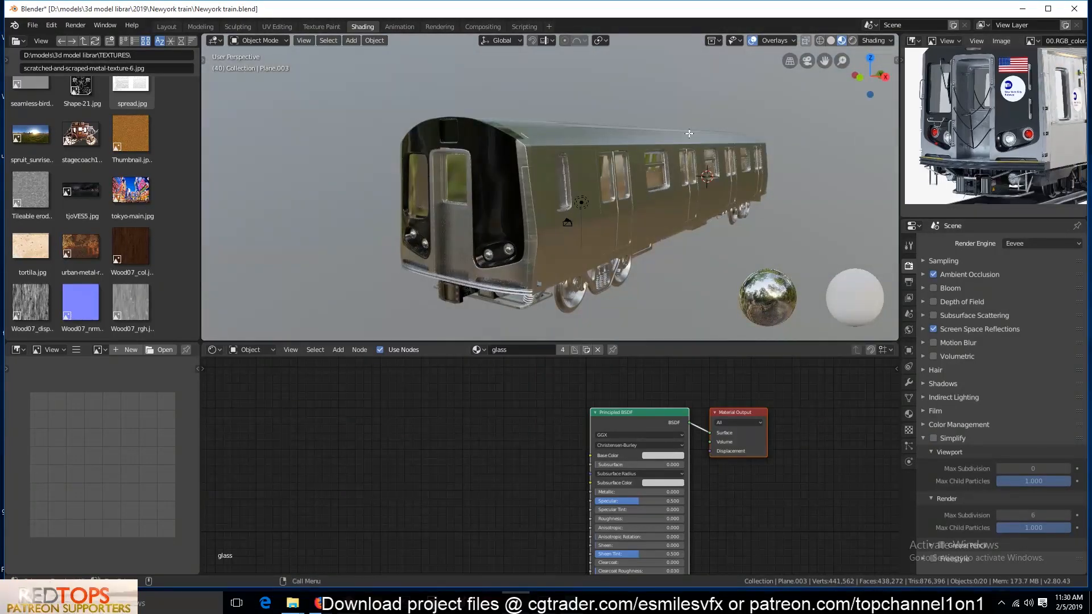
pyautogui.moveTo(626, 207); pyautogui.dragTo(628, 191, button='middle')
pyautogui.moveTo(959, 167); pyautogui.dragTo(1035, 157, button='middle')
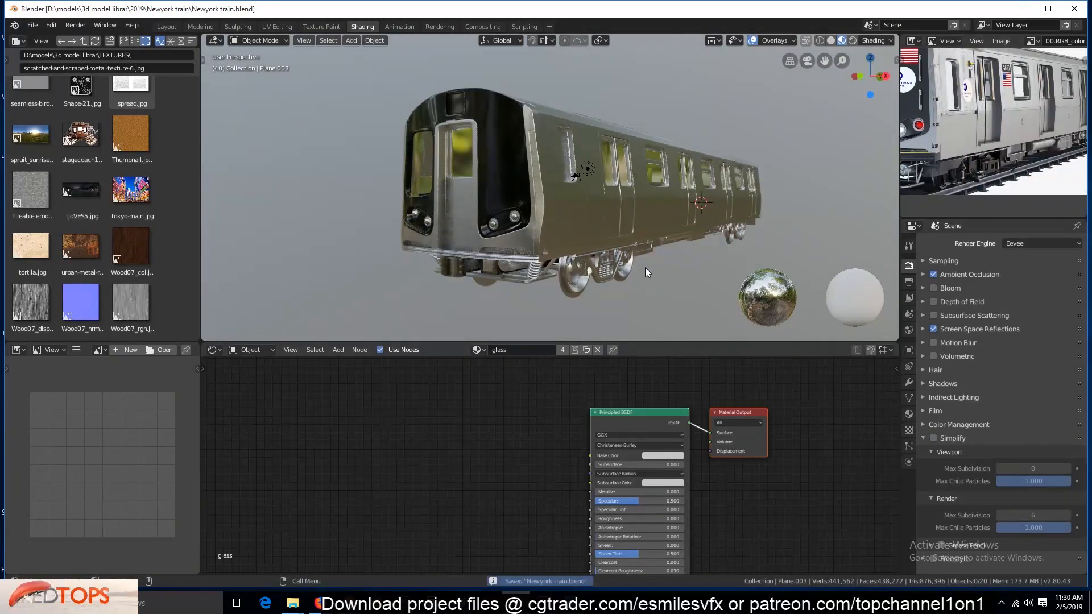
pyautogui.moveTo(645, 267); pyautogui.dragTo(666, 254, button='middle')
pyautogui.moveTo(948, 145); pyautogui.dragTo(1033, 149, button='middle')
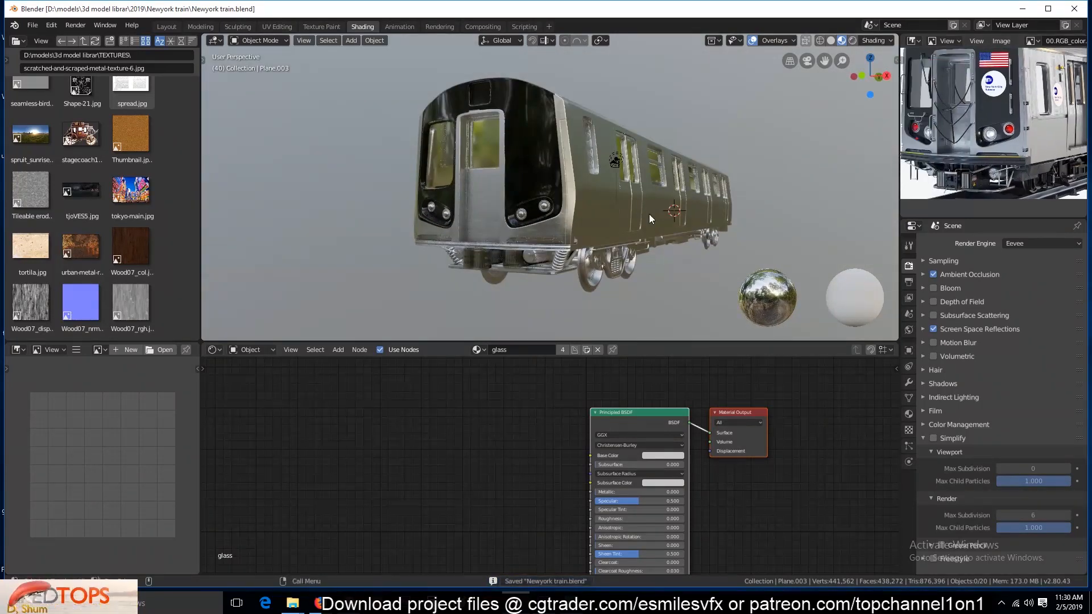
pyautogui.moveTo(604, 221); pyautogui.dragTo(542, 242, button='middle')
# Step: Save the file and give the front bogie frame its own single-user copy of Material.001, Material.003
pyautogui.click(542, 244)
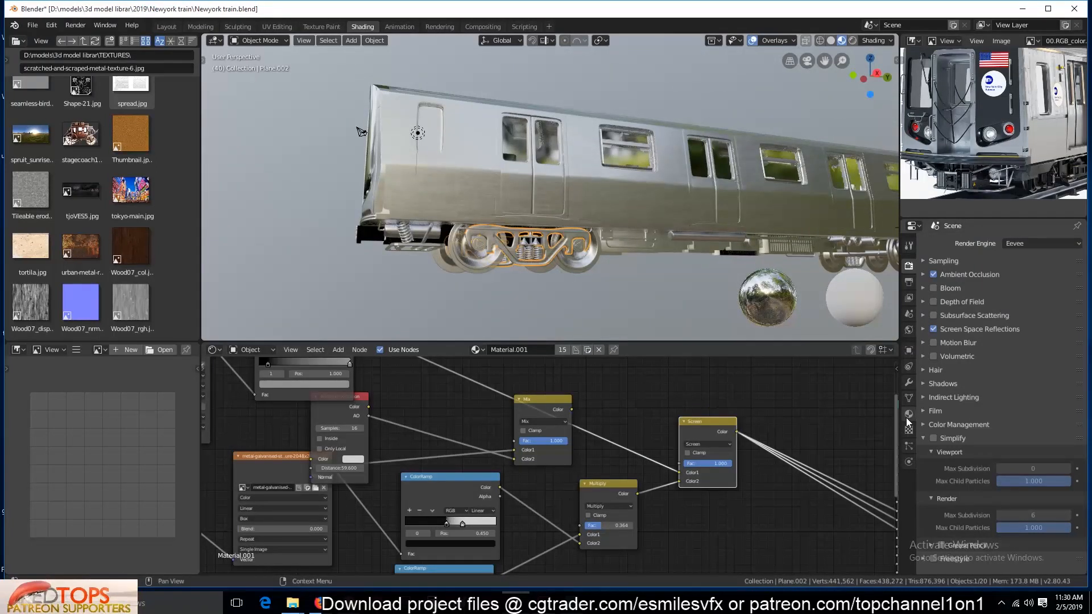
pyautogui.hotkey('ctrl', 's')
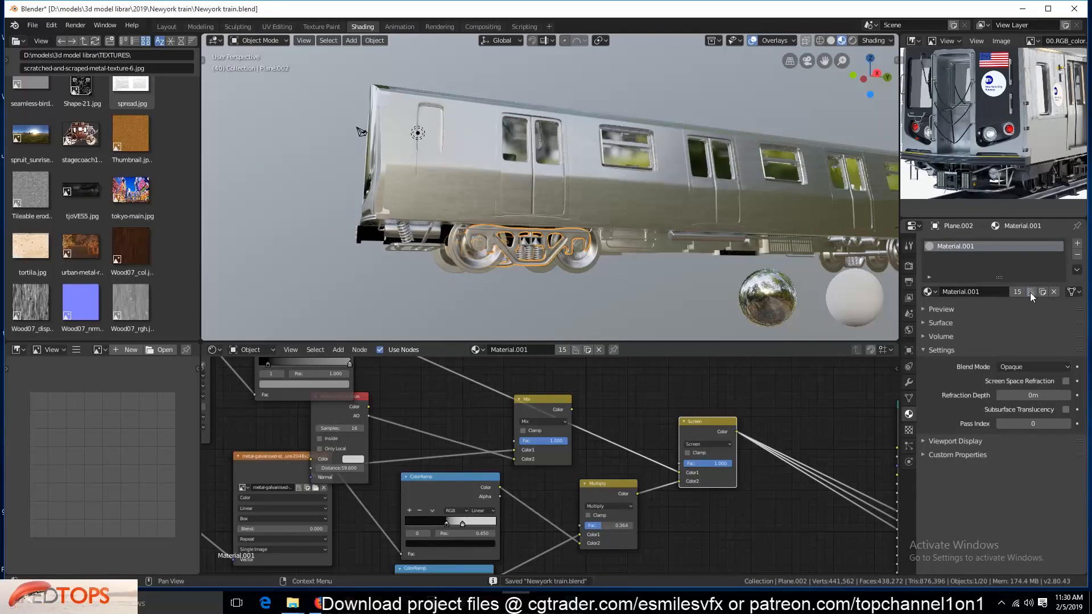
pyautogui.click(928, 292)
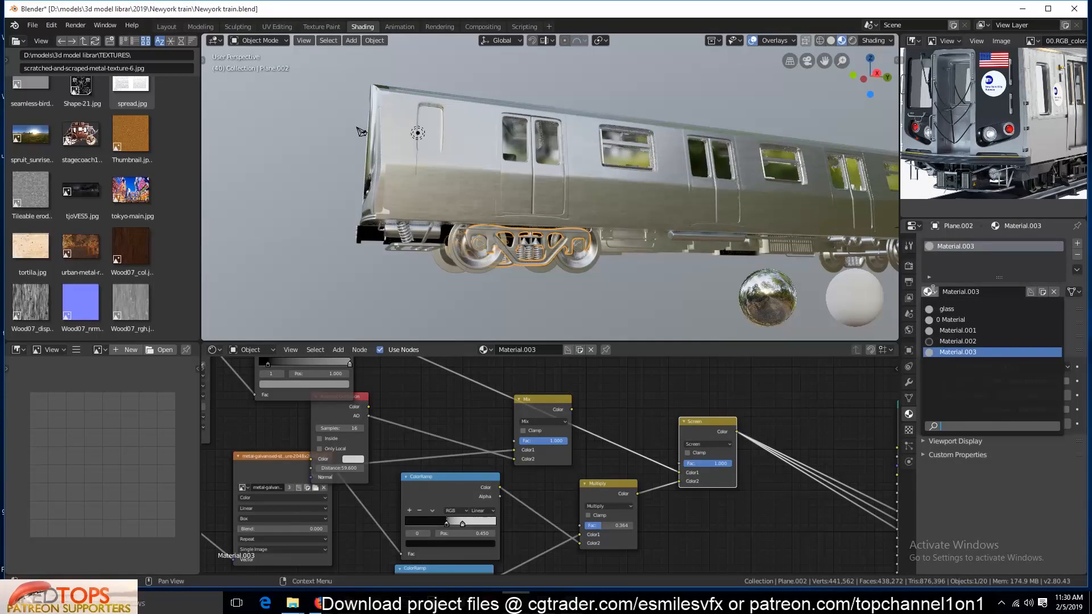
pyautogui.click(949, 354)
# Step: Darken the Principled BSDF base color of the bogie frame's Material.003 to near black and save the file
pyautogui.moveTo(711, 490); pyautogui.dragTo(407, 463, button='middle')
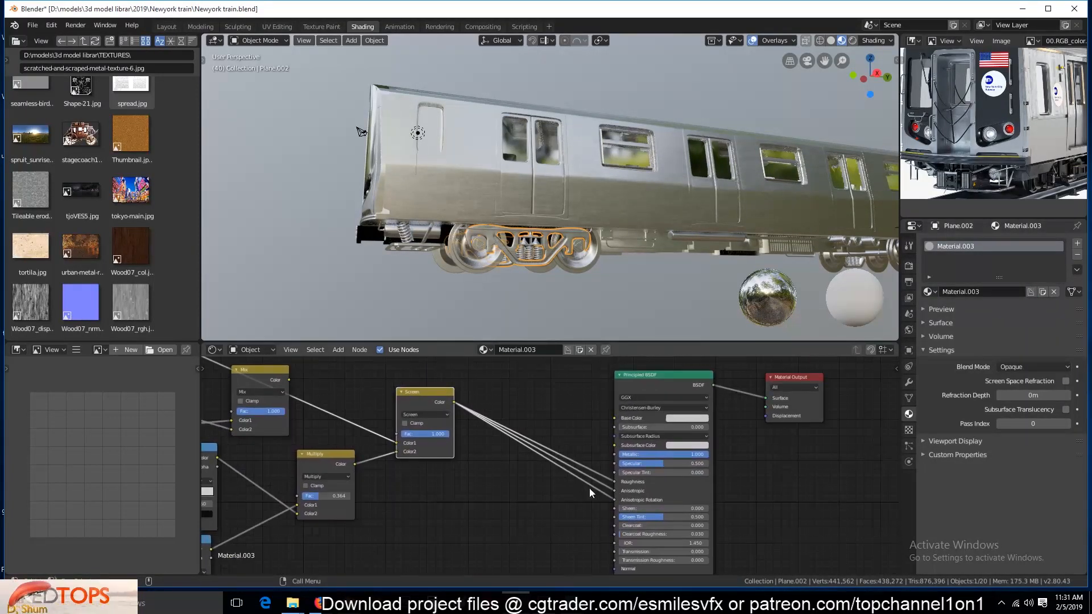
pyautogui.scroll(3, 711, 416)
pyautogui.click(729, 405)
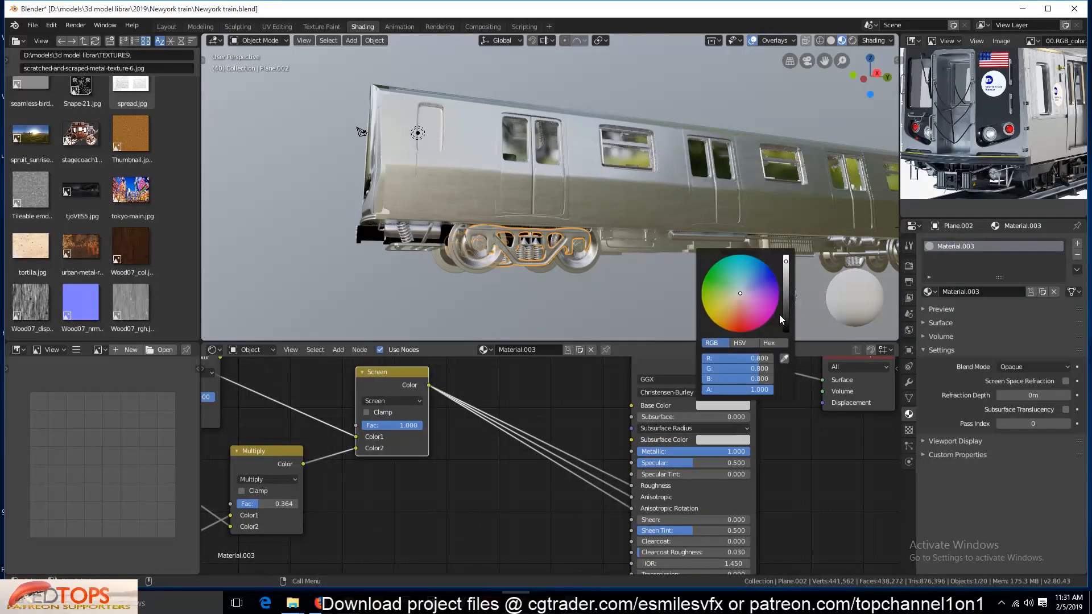
pyautogui.moveTo(785, 316); pyautogui.dragTo(788, 320)
pyautogui.click(564, 291)
pyautogui.scroll(3, 564, 288)
pyautogui.moveTo(564, 288); pyautogui.dragTo(524, 295, button='middle')
pyautogui.scroll(3, 565, 315)
pyautogui.hotkey('ctrl', 's')
pyautogui.moveTo(455, 308); pyautogui.dragTo(414, 248, button='middle')
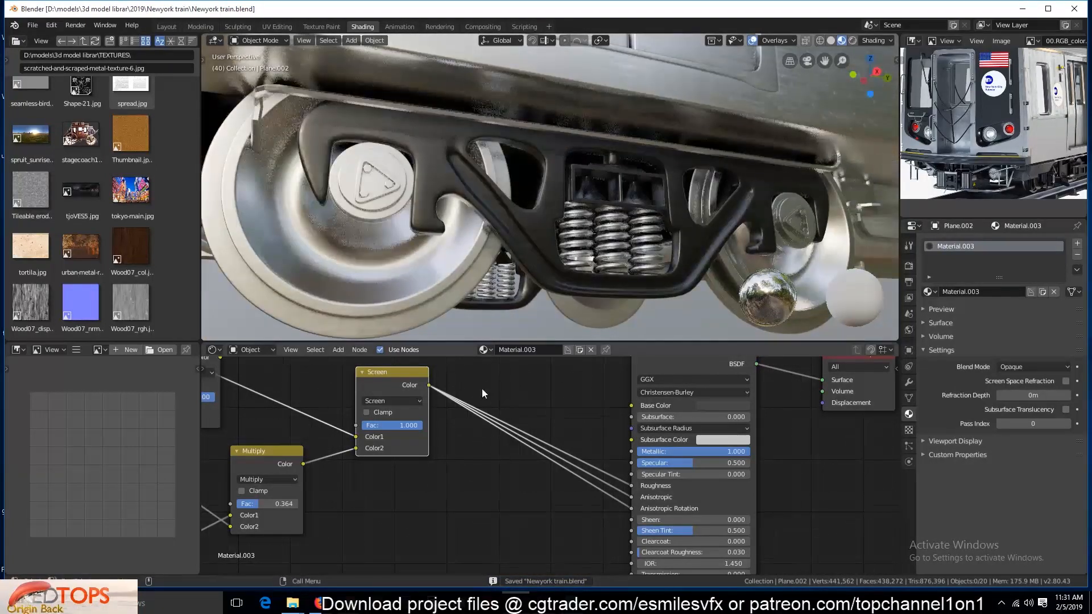
# Step: Disconnect the Screen node from the Anisotropic and Anisotropic Rotation inputs of Material.003 and save the file
pyautogui.scroll(-2, 526, 423)
pyautogui.moveTo(592, 475); pyautogui.dragTo(587, 452, button='middle')
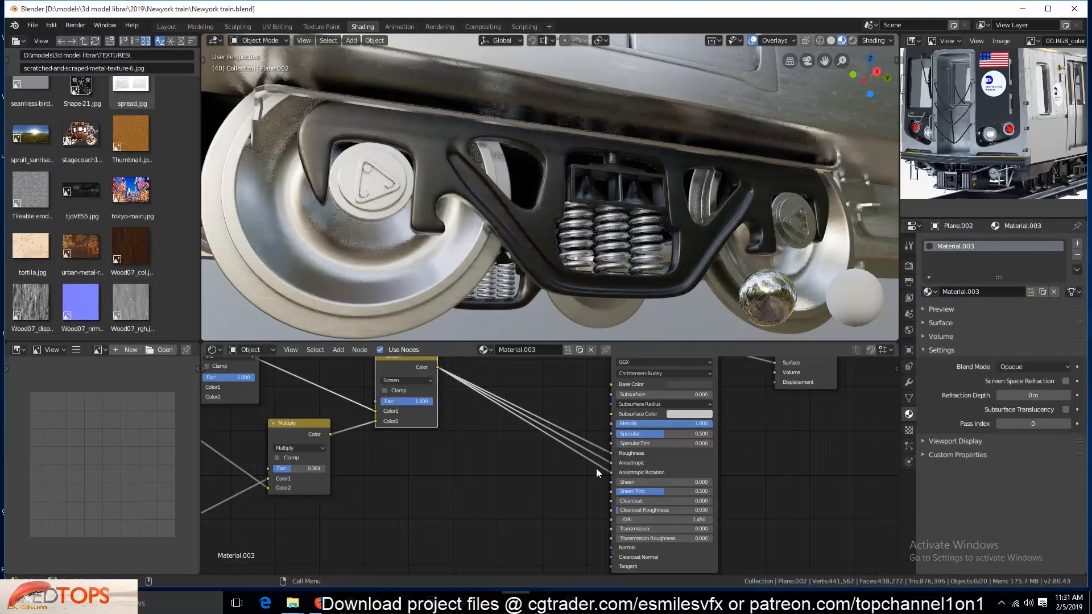
pyautogui.moveTo(608, 470); pyautogui.dragTo(549, 472)
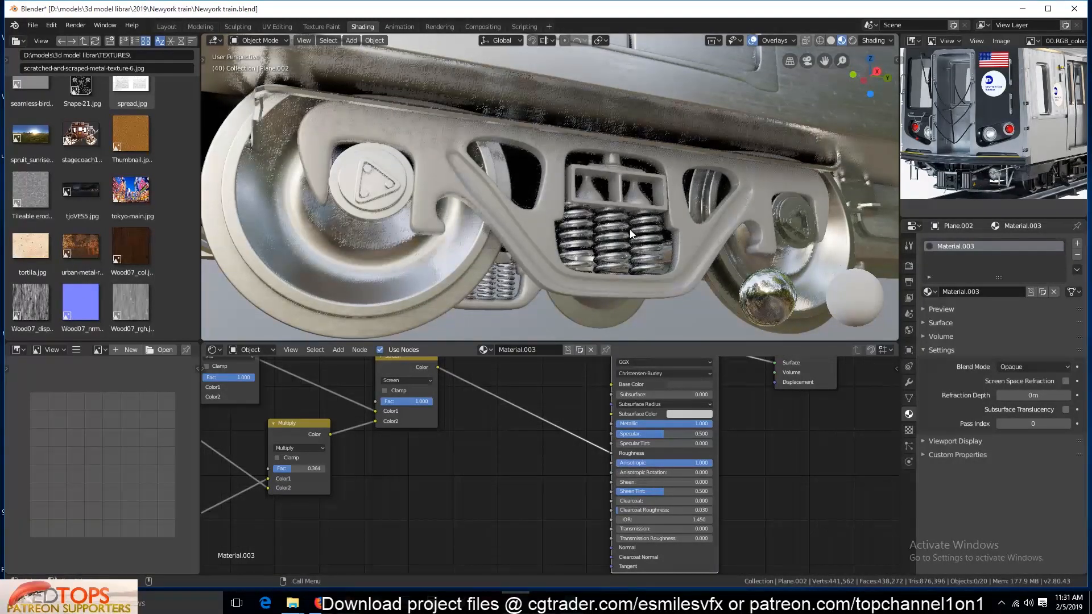
pyautogui.hotkey('ctrl', 's')
pyautogui.scroll(3, 626, 230)
pyautogui.moveTo(601, 241); pyautogui.dragTo(538, 257, button='middle')
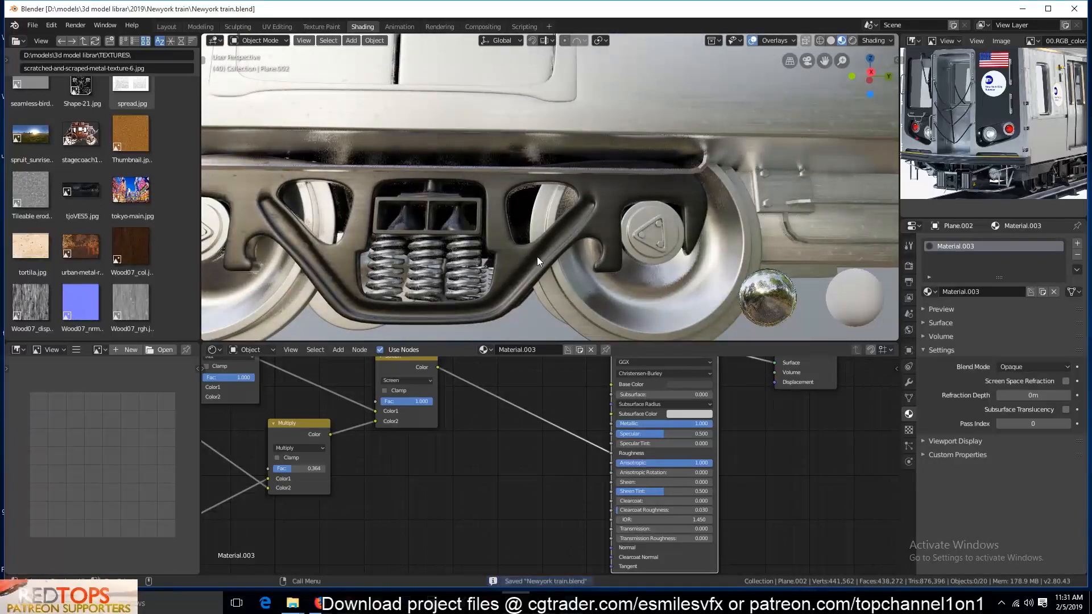
# Step: Replace the material of the train wheels with Material.003
pyautogui.click(700, 269)
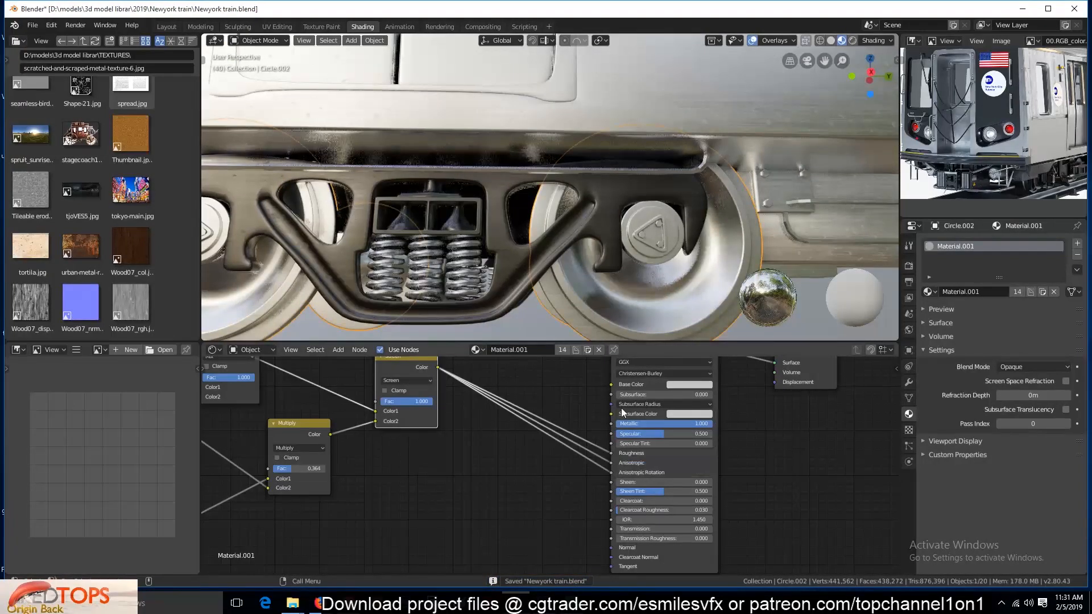
pyautogui.click(930, 291)
pyautogui.click(951, 352)
pyautogui.click(682, 213)
pyautogui.scroll(-8, 681, 213)
pyautogui.moveTo(682, 214)
pyautogui.mouseDown(button='middle')
pyautogui.moveTo(685, 253)
pyautogui.moveTo(689, 227)
pyautogui.mouseUp(button='middle')
# Step: Replace the material of the underframe below the car body with Material.003 and save the file
pyautogui.click(706, 220)
pyautogui.click(931, 291)
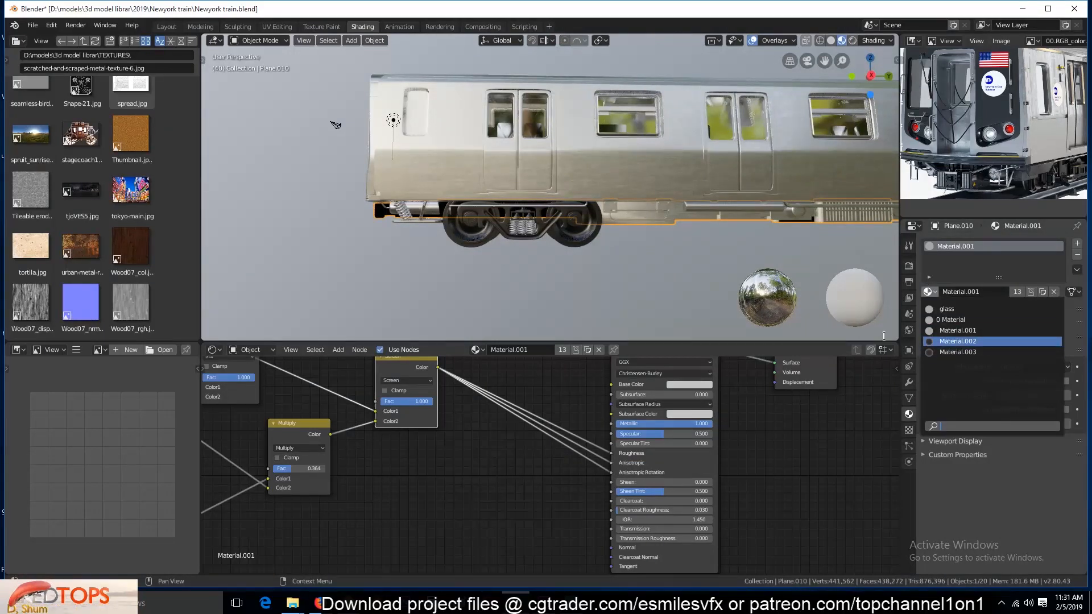
pyautogui.click(958, 352)
pyautogui.moveTo(769, 225); pyautogui.dragTo(654, 220, button='middle')
pyautogui.hotkey('ctrl', 's')
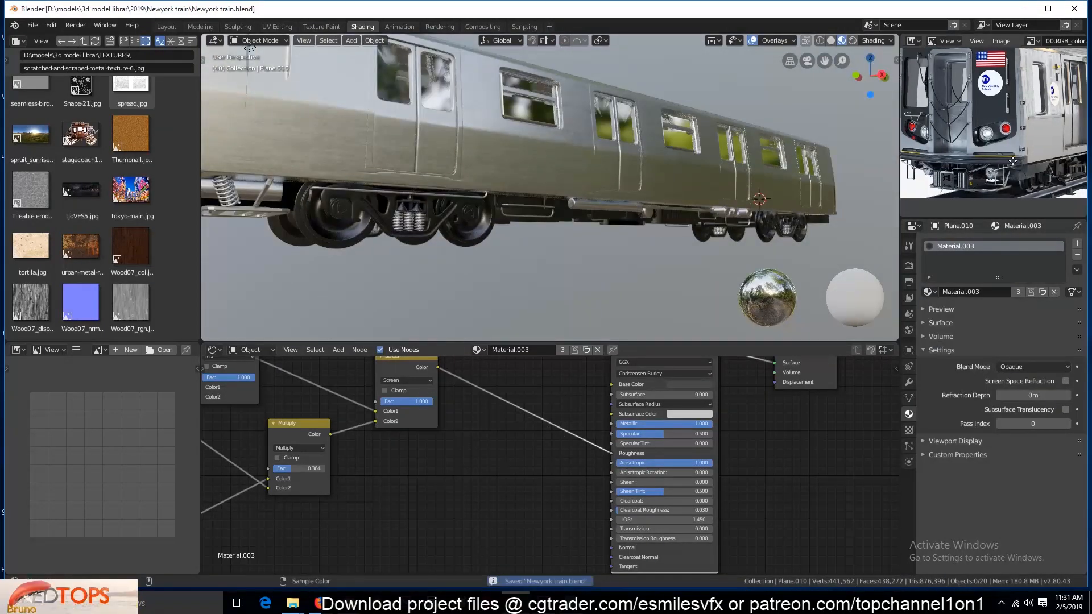
# Step: Examine the darkened wheels, bogies and underframe from several angles against the reference photo
pyautogui.moveTo(1013, 162); pyautogui.dragTo(945, 158, button='middle')
pyautogui.scroll(2, 679, 243)
pyautogui.moveTo(678, 242); pyautogui.dragTo(465, 248, button='middle')
pyautogui.scroll(-4, 791, 241)
pyautogui.moveTo(791, 241); pyautogui.dragTo(622, 227, button='middle')
pyautogui.hotkey('ctrl', 's')
pyautogui.scroll(4, 450, 255)
pyautogui.scroll(-3, 459, 253)
pyautogui.moveTo(459, 254); pyautogui.dragTo(846, 233, button='middle')
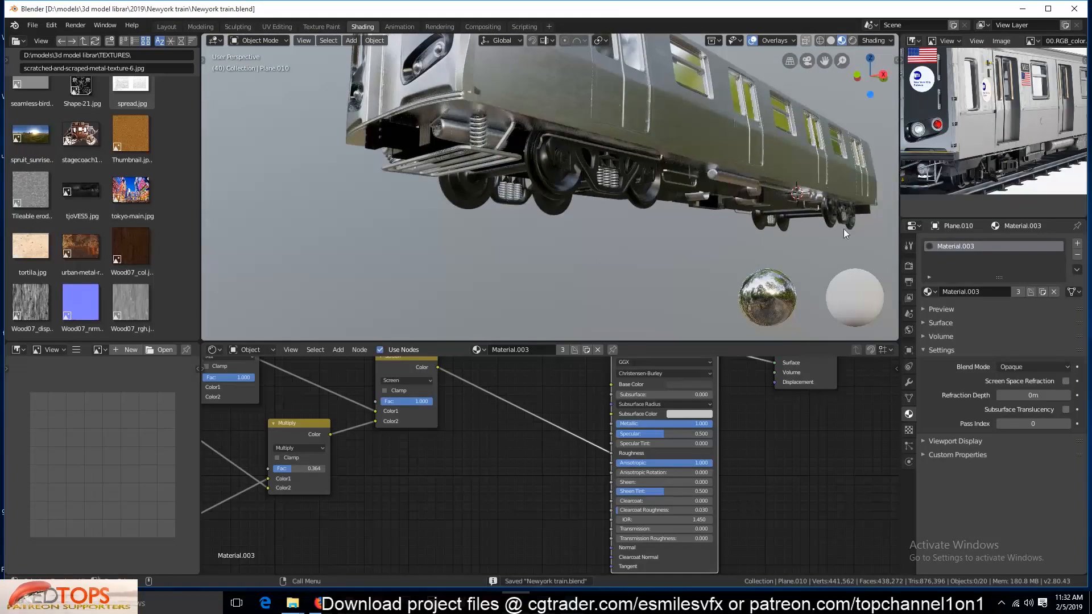
# Step: Add a second material slot to the underframe and fill it with Material.001
pyautogui.click(1077, 246)
pyautogui.click(929, 315)
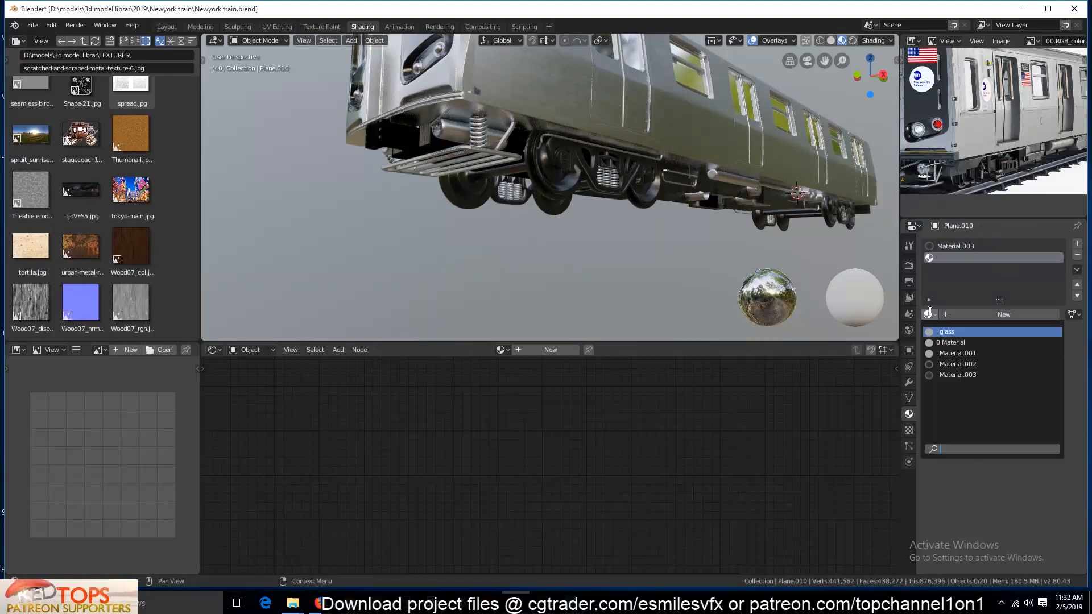
pyautogui.click(939, 354)
pyautogui.scroll(4, 662, 182)
pyautogui.scroll(-3, 662, 182)
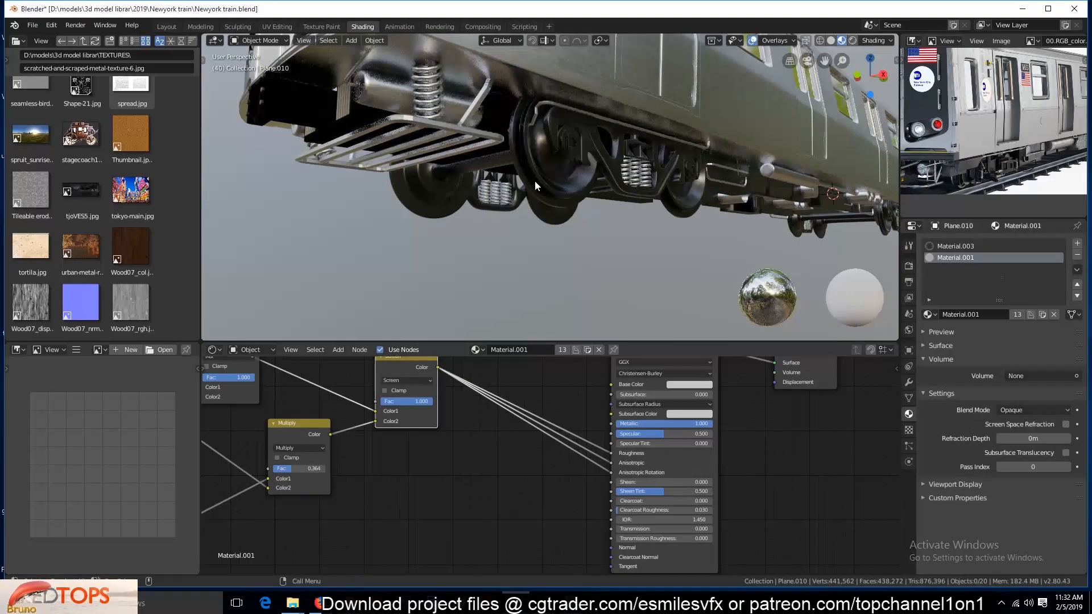
# Step: Select the outer rim face loop of the front wheel in edit mode and grow the selection to the neighbouring faces
pyautogui.click(535, 182)
pyautogui.press('Tab')
pyautogui.moveTo(570, 113); pyautogui.dragTo(703, 165, button='middle')
pyautogui.scroll(5, 583, 168)
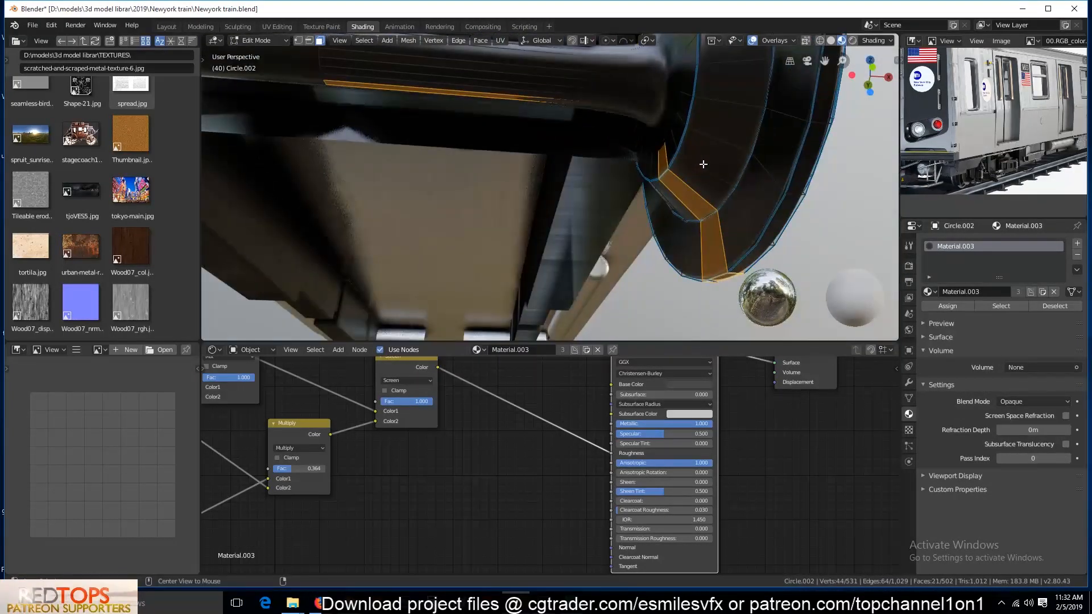
pyautogui.keyDown('alt'); pyautogui.click(725, 235); pyautogui.keyUp('alt')
pyautogui.press('ctrl+KP_Add')
pyautogui.moveTo(724, 235); pyautogui.dragTo(657, 257, button='middle')
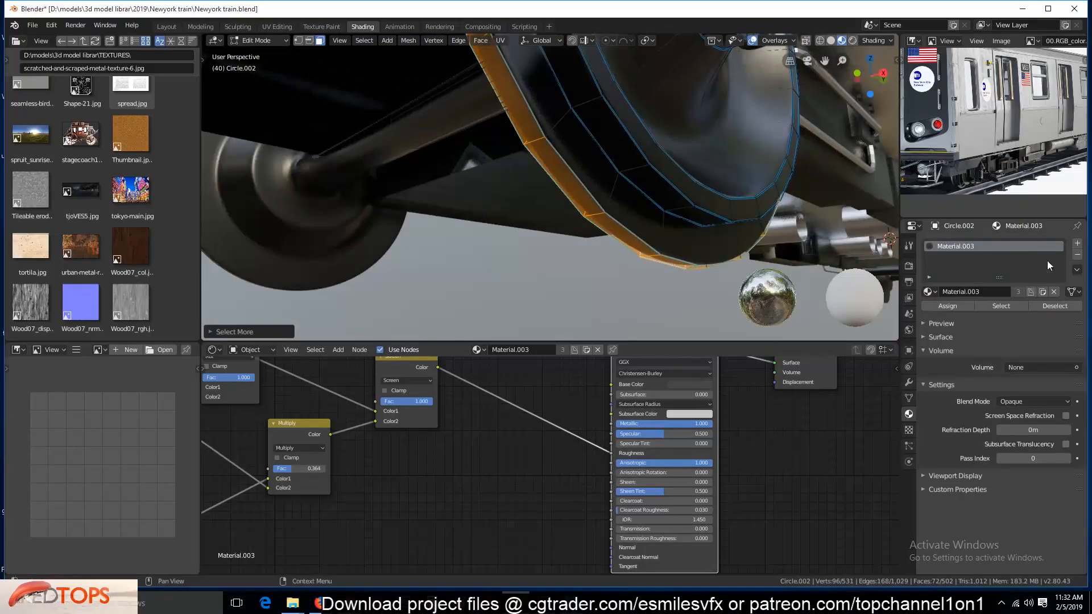
# Step: Add Material.001 to the wheels in a new slot, assign it to the selected rim faces, and save the file in object mode
pyautogui.click(929, 314)
pyautogui.click(956, 353)
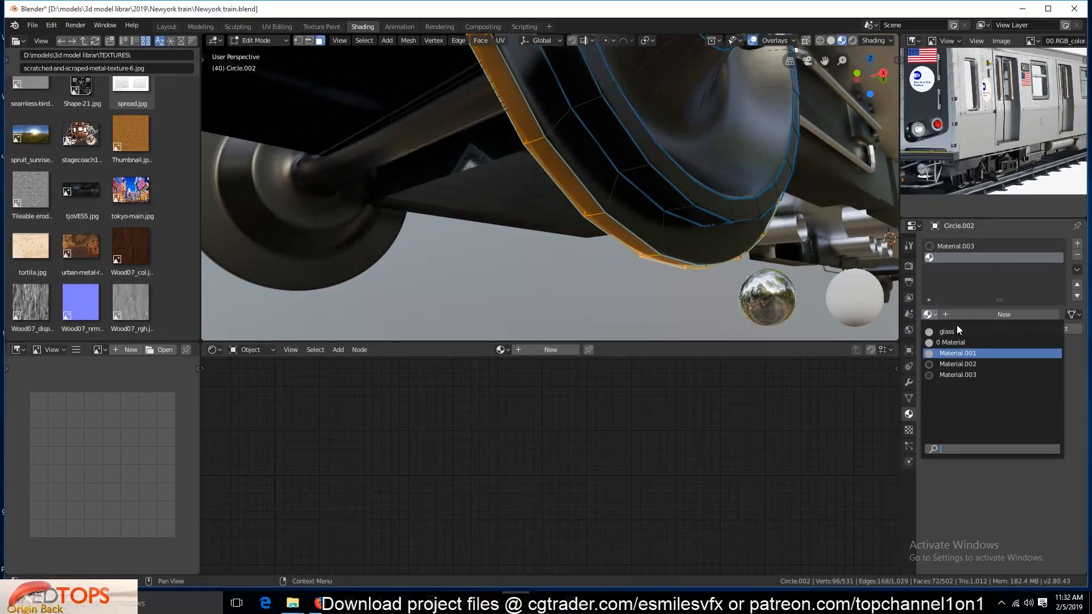
pyautogui.click(948, 329)
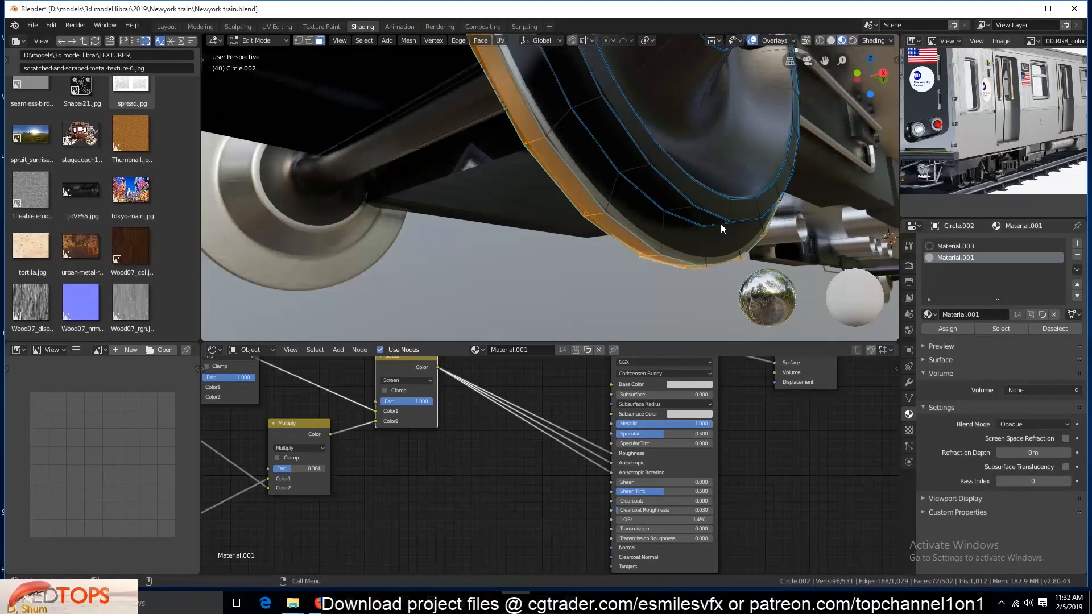
pyautogui.press('Tab')
pyautogui.scroll(-3, 722, 238)
pyautogui.moveTo(723, 238); pyautogui.dragTo(834, 240, button='middle')
pyautogui.scroll(-4, 704, 267)
pyautogui.hotkey('alt', 'a')
pyautogui.scroll(2, 668, 270)
pyautogui.hotkey('ctrl', 's')
pyautogui.scroll(2, 654, 244)
# Step: Replace the brushed metal on the train's front bumper strip with an existing black material
pyautogui.click(523, 198)
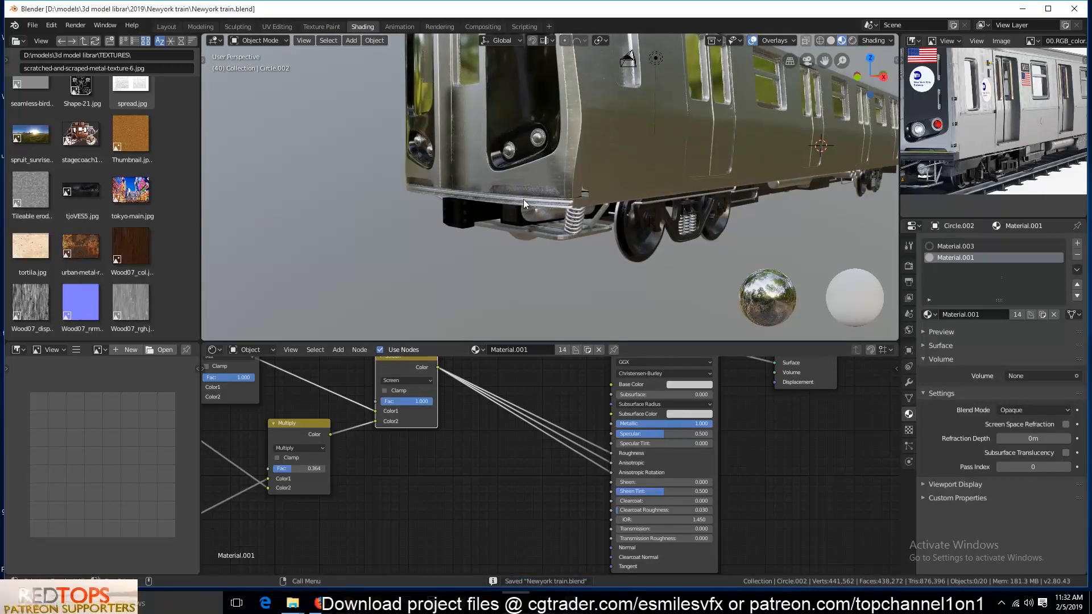
pyautogui.click(933, 291)
pyautogui.click(984, 342)
pyautogui.hotkey('alt', 'a')
# Step: Save the file and select all the pane faces of one side window on the train's rear end in edit mode
pyautogui.moveTo(711, 196); pyautogui.dragTo(624, 220, button='middle')
pyautogui.moveTo(874, 162); pyautogui.dragTo(732, 212, button='middle')
pyautogui.scroll(-3, 733, 212)
pyautogui.click(687, 185)
pyautogui.hotkey('ctrl', 's')
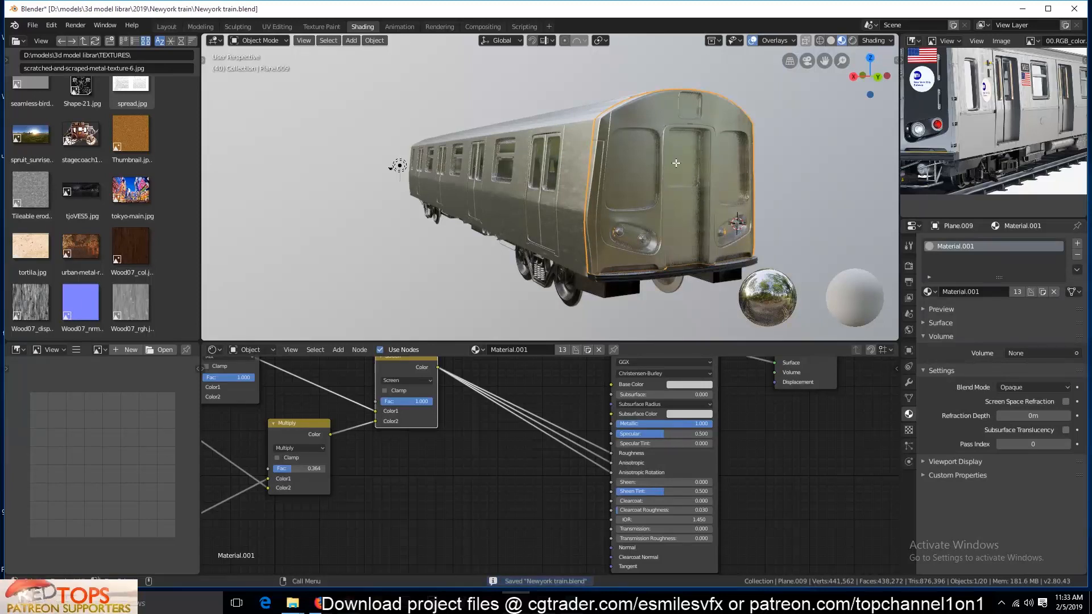
pyautogui.press('Tab')
pyautogui.scroll(8, 548, 197)
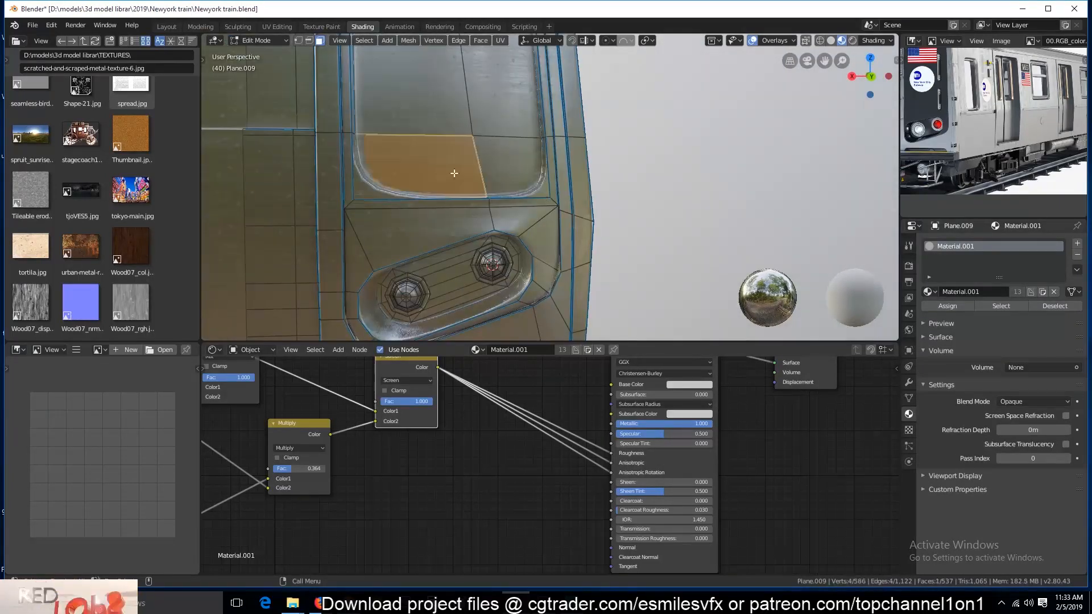
pyautogui.keyDown('shift'); pyautogui.scroll(-5, 543, 193); pyautogui.keyUp('shift')
pyautogui.keyDown('shift'); pyautogui.scroll(5, 537, 190); pyautogui.keyUp('shift')
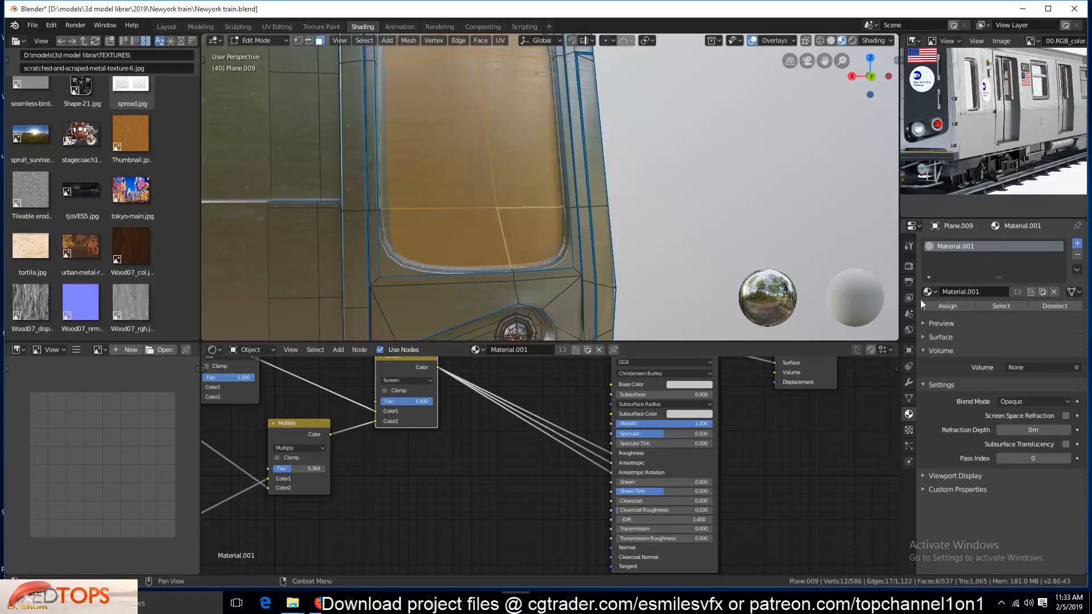
# Step: Add the glass material to the rear end in a new slot, assign it to the selected window panes, and save the file in object mode
pyautogui.click(930, 313)
pyautogui.click(955, 332)
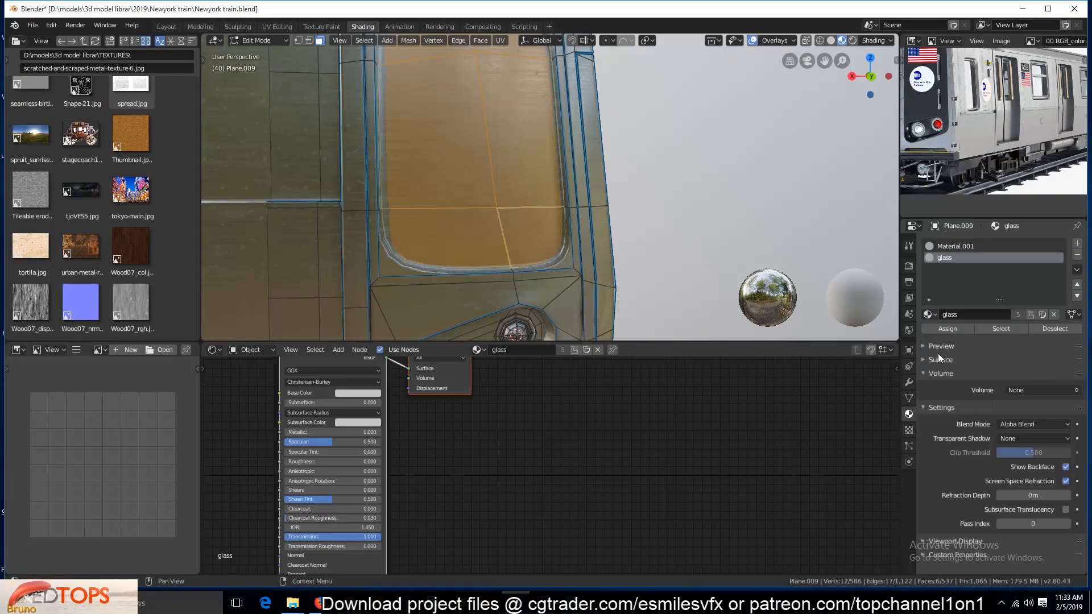
pyautogui.hotkey('alt', 'a')
pyautogui.press('Tab')
pyautogui.scroll(-10, 640, 209)
pyautogui.moveTo(640, 209); pyautogui.dragTo(655, 234, button='middle')
pyautogui.hotkey('ctrl', 's')
pyautogui.scroll(4, 560, 258)
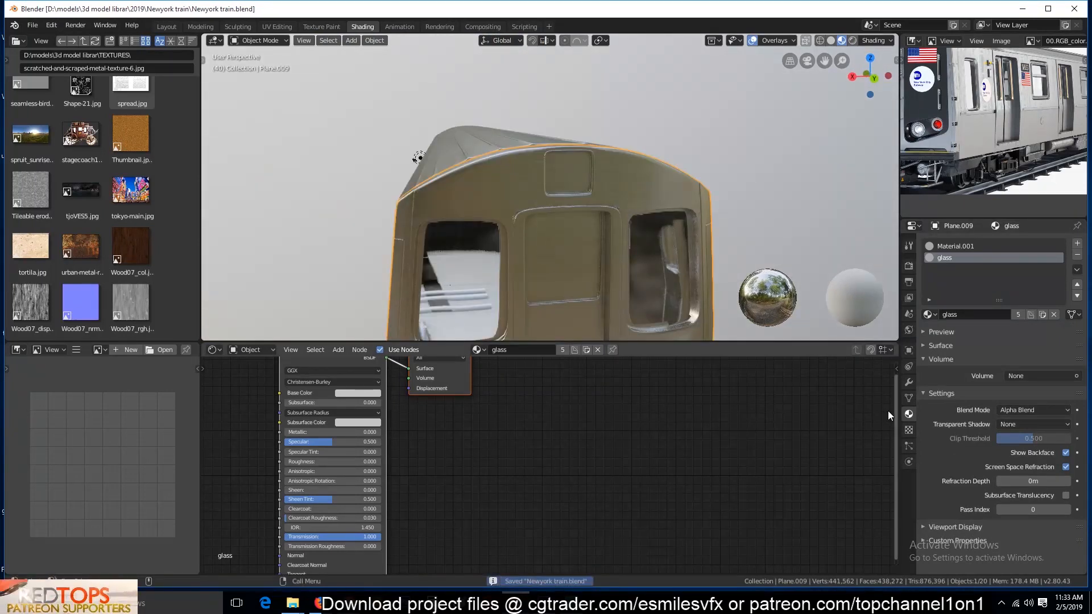